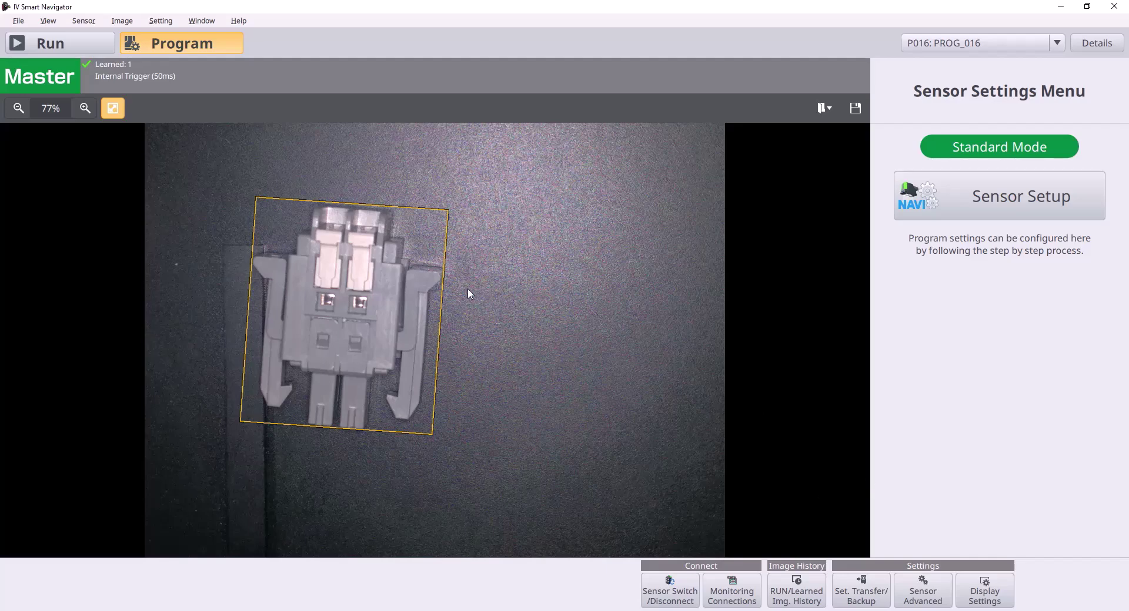
On the Utility page, check FieldNet/Comm. Unit (DL) uses PROFINET with Byte Swap left Disable.
{"action": "left_click", "coordinate": [942, 588]}
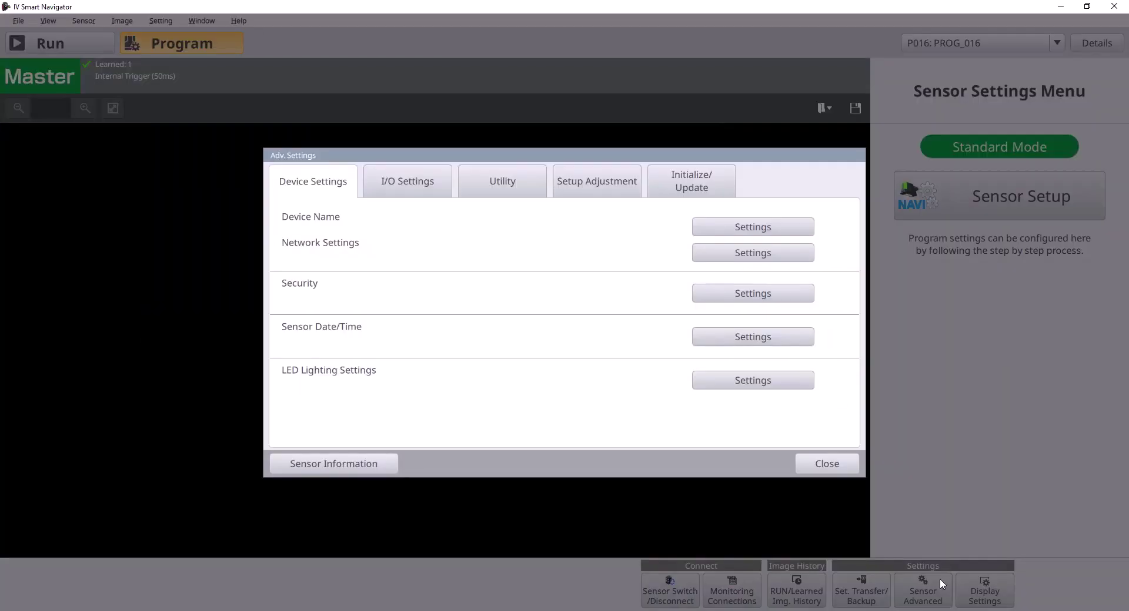
{"action": "left_click", "coordinate": [499, 176]}
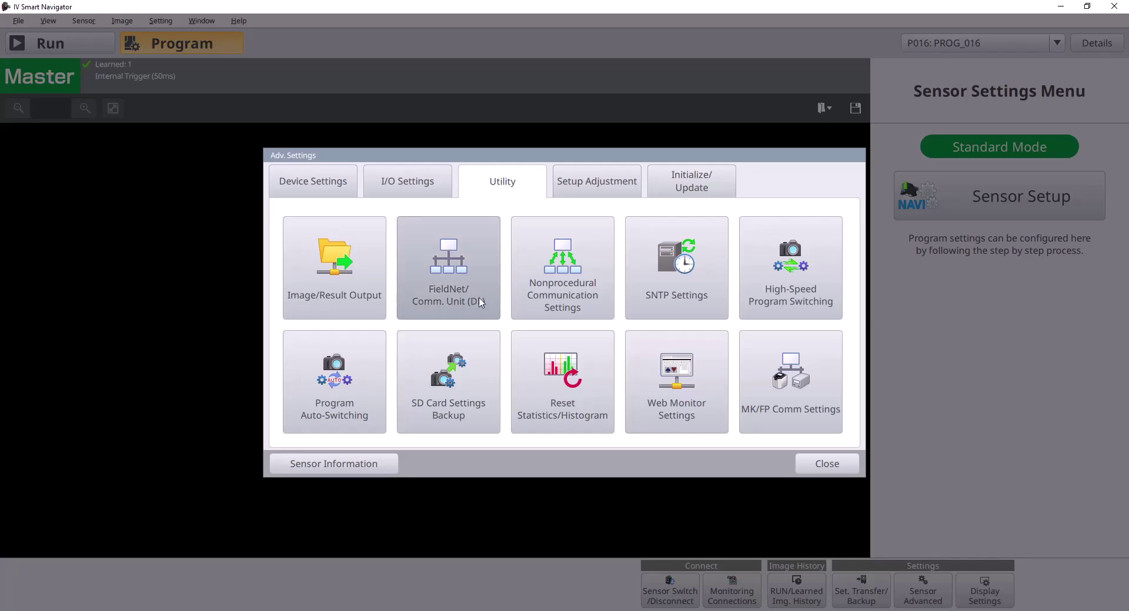
{"action": "left_click", "coordinate": [480, 307]}
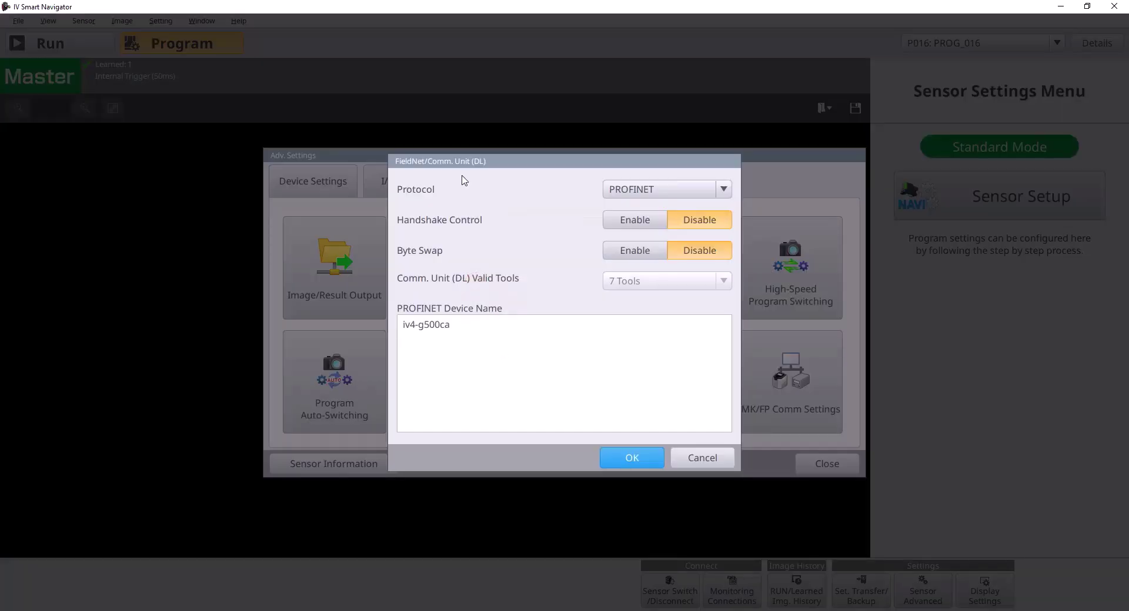
{"action": "left_click", "coordinate": [629, 196]}
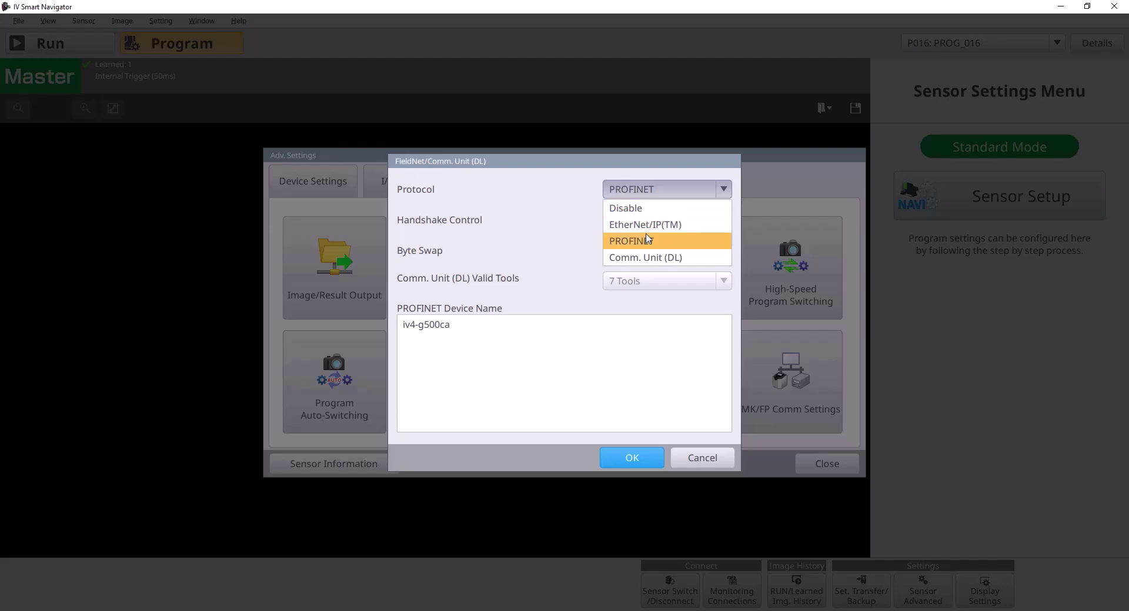
{"action": "left_click", "coordinate": [554, 239]}
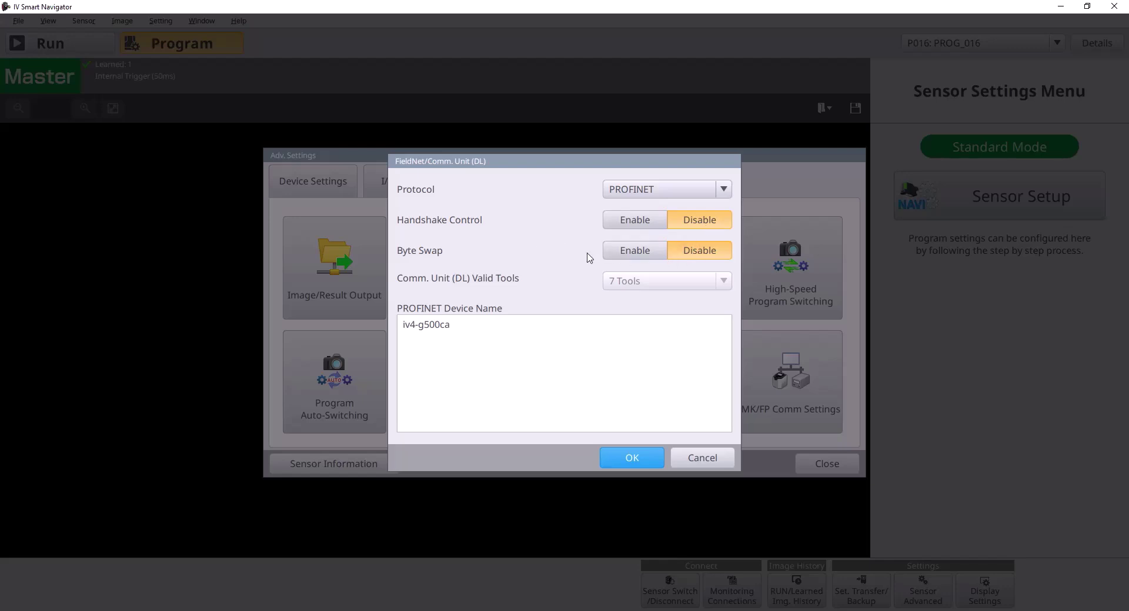
{"action": "left_click", "coordinate": [642, 257]}
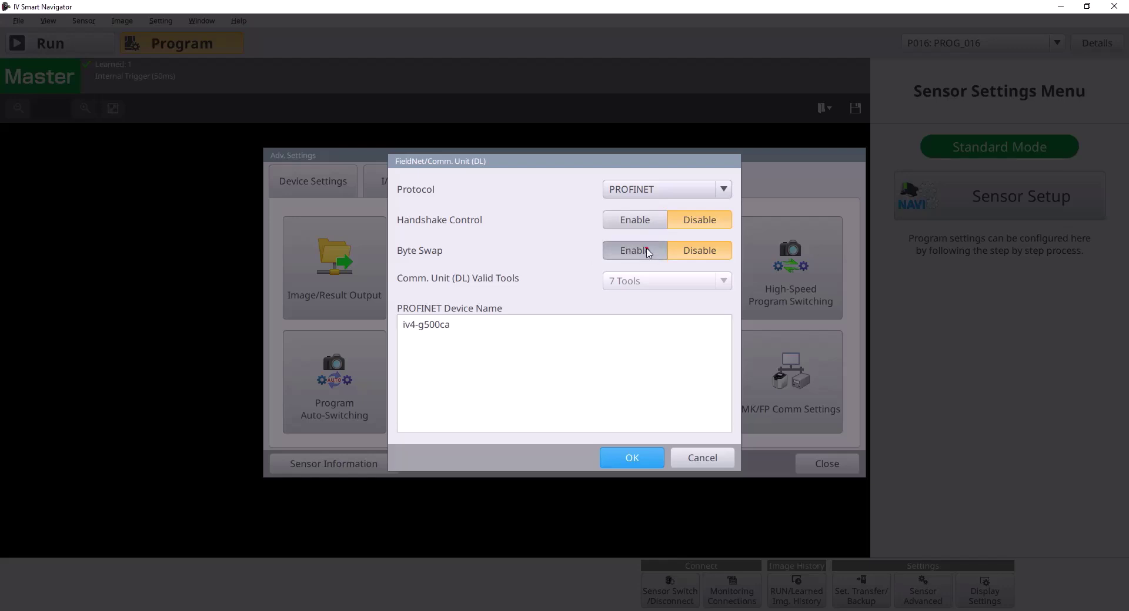
{"action": "left_click", "coordinate": [683, 253]}
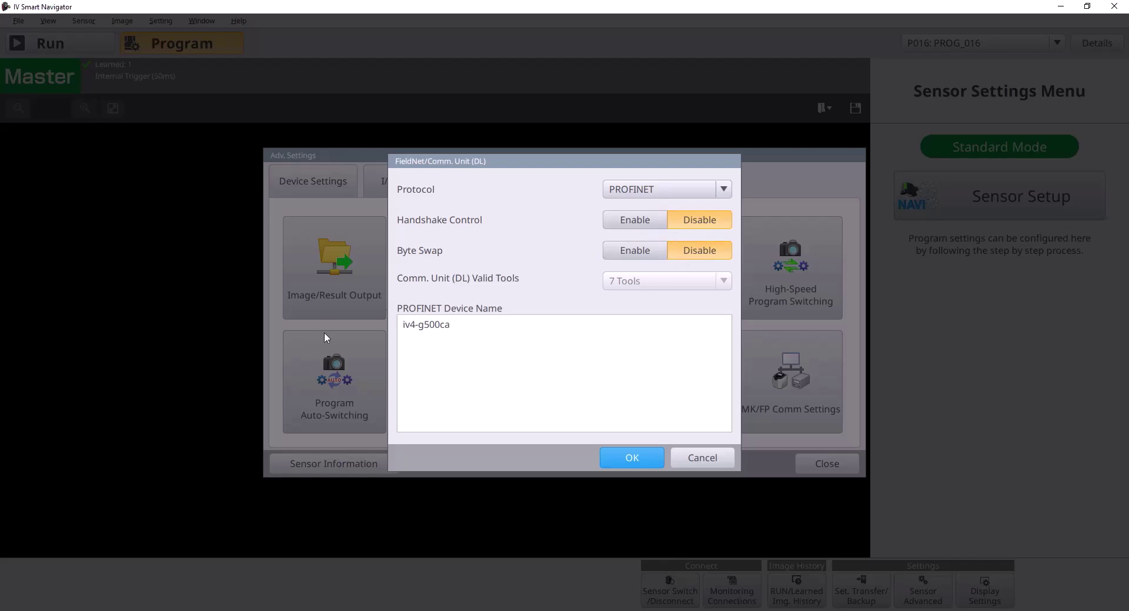
Review the PROFINET device name iv4-g500ca.
{"action": "left_click", "coordinate": [457, 338]}
{"action": "left_click", "coordinate": [554, 346]}
{"action": "double_click", "coordinate": [480, 330]}
{"action": "left_click", "coordinate": [431, 345]}
{"action": "left_click_drag", "start_coordinate": [404, 327], "coordinate": [454, 328]}
{"action": "left_click", "coordinate": [451, 330]}
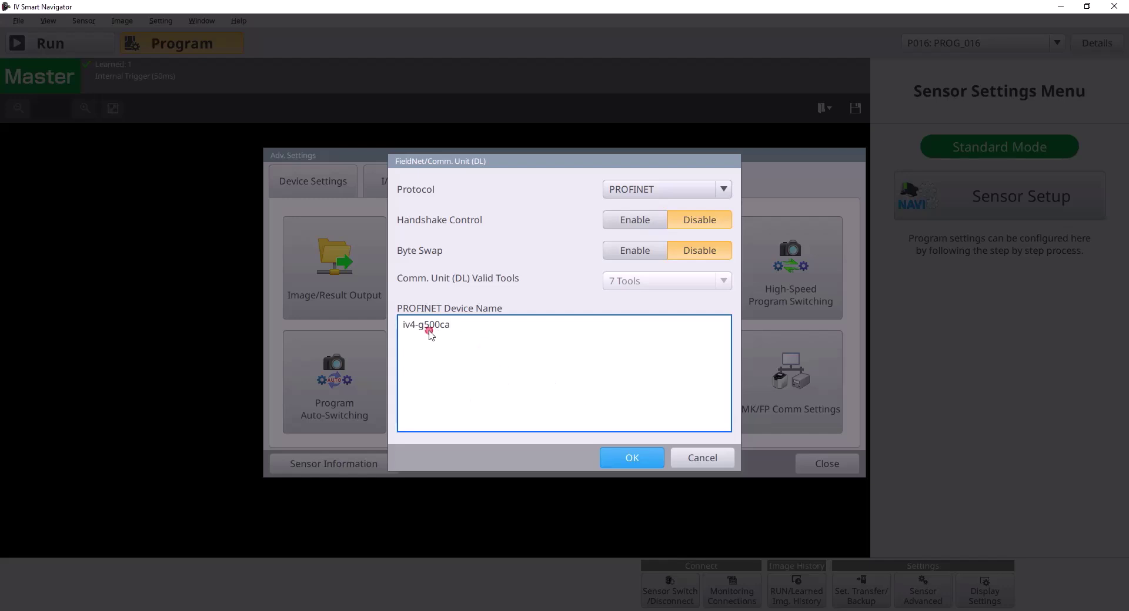
{"action": "left_click_drag", "start_coordinate": [431, 329], "coordinate": [496, 328]}
{"action": "left_click", "coordinate": [482, 330]}
{"action": "left_click_drag", "start_coordinate": [402, 325], "coordinate": [486, 330]}
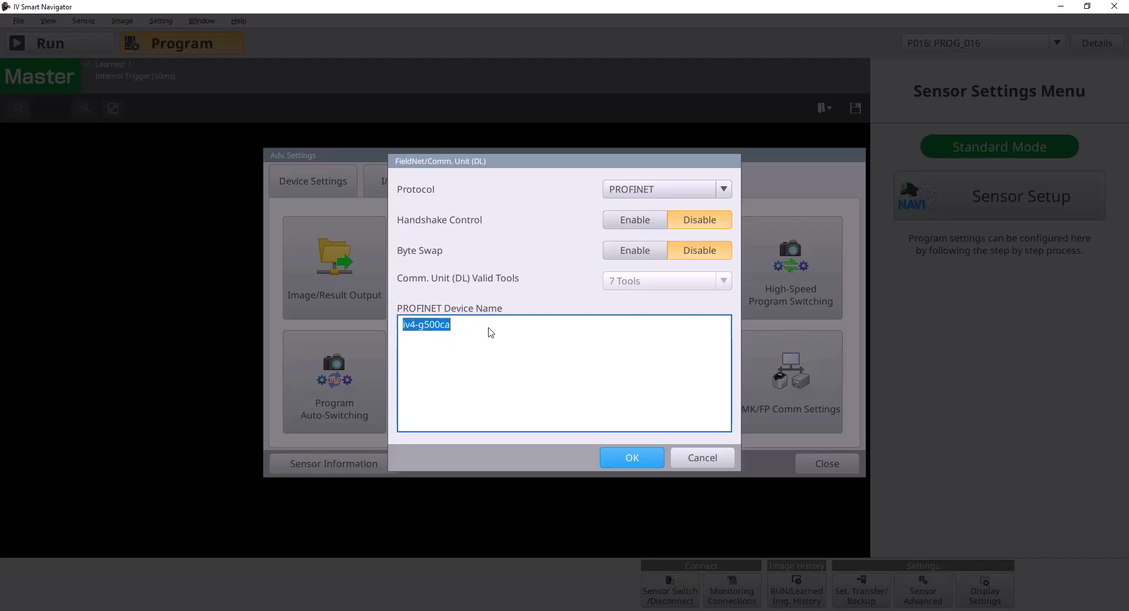
{"action": "left_click", "coordinate": [458, 327]}
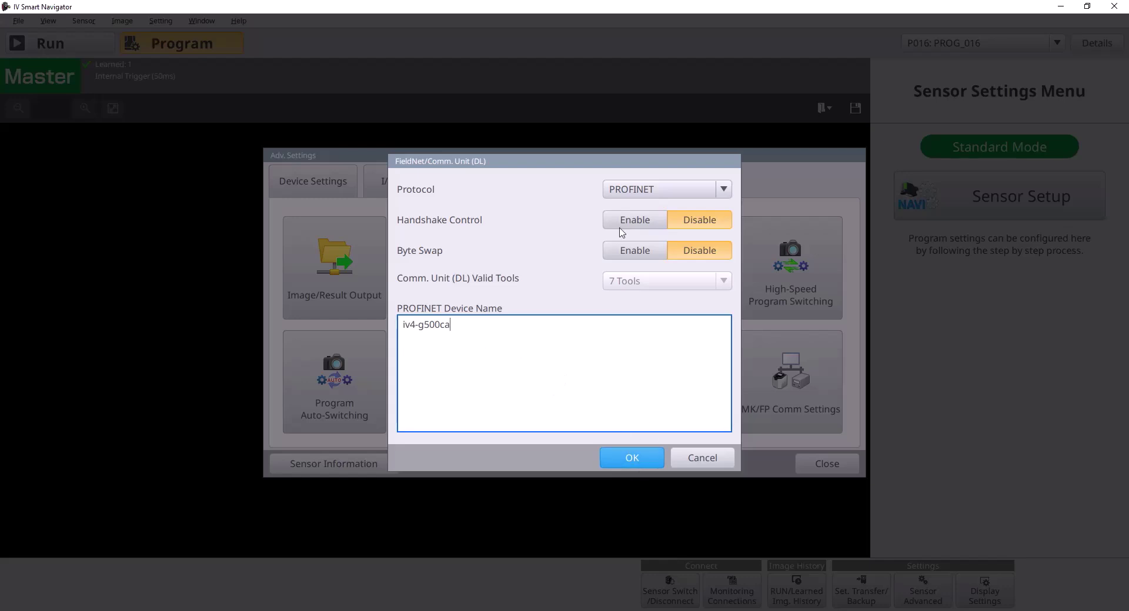
Recheck that the protocol stays PROFINET and confirm the communication unit settings.
{"action": "left_click", "coordinate": [635, 190]}
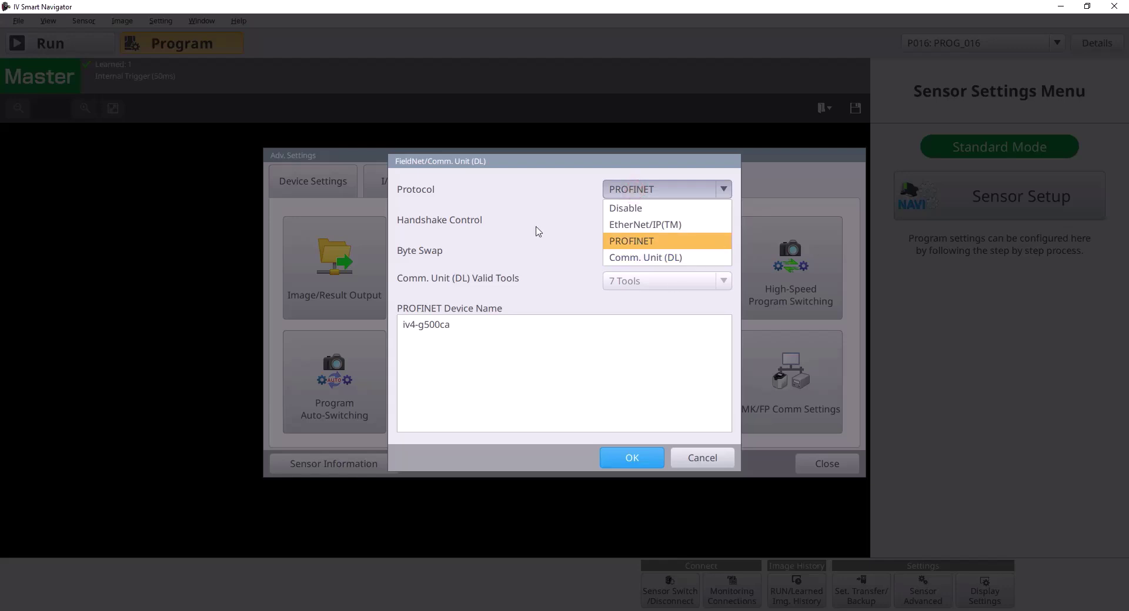
{"action": "left_click", "coordinate": [515, 232]}
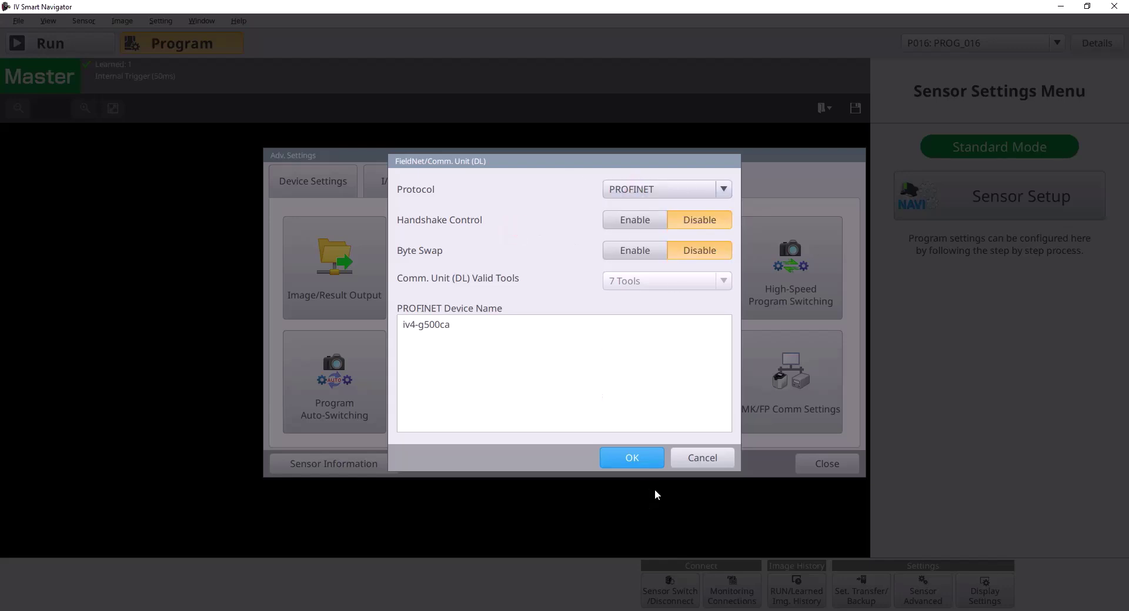
{"action": "left_click", "coordinate": [632, 458]}
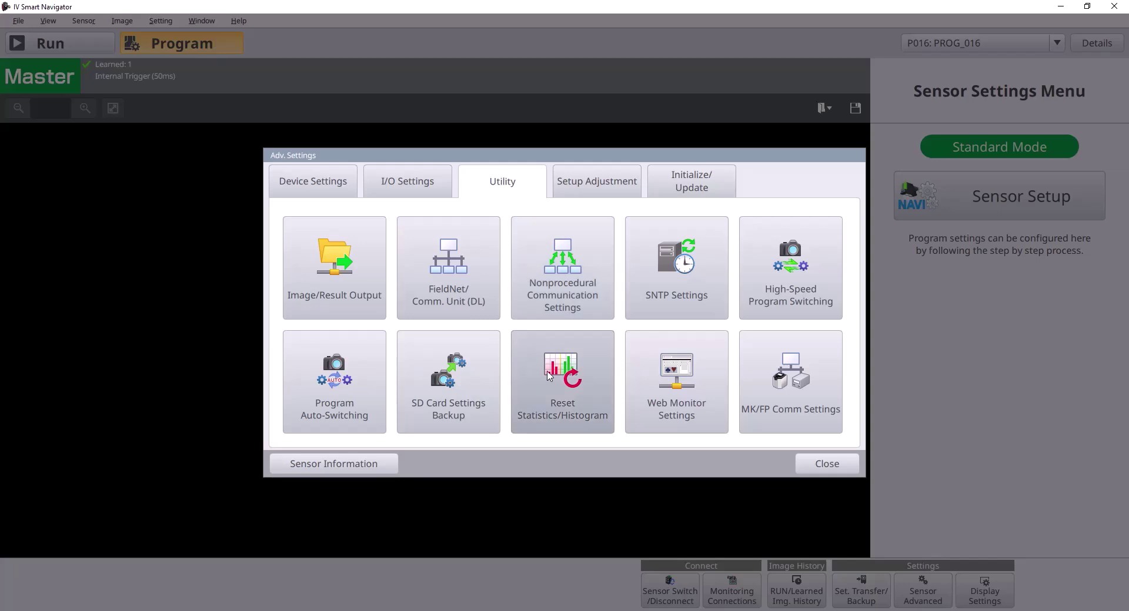
Close and reopen Adv. Settings, returning from Utility to the Device Settings page.
{"action": "left_click", "coordinate": [815, 466]}
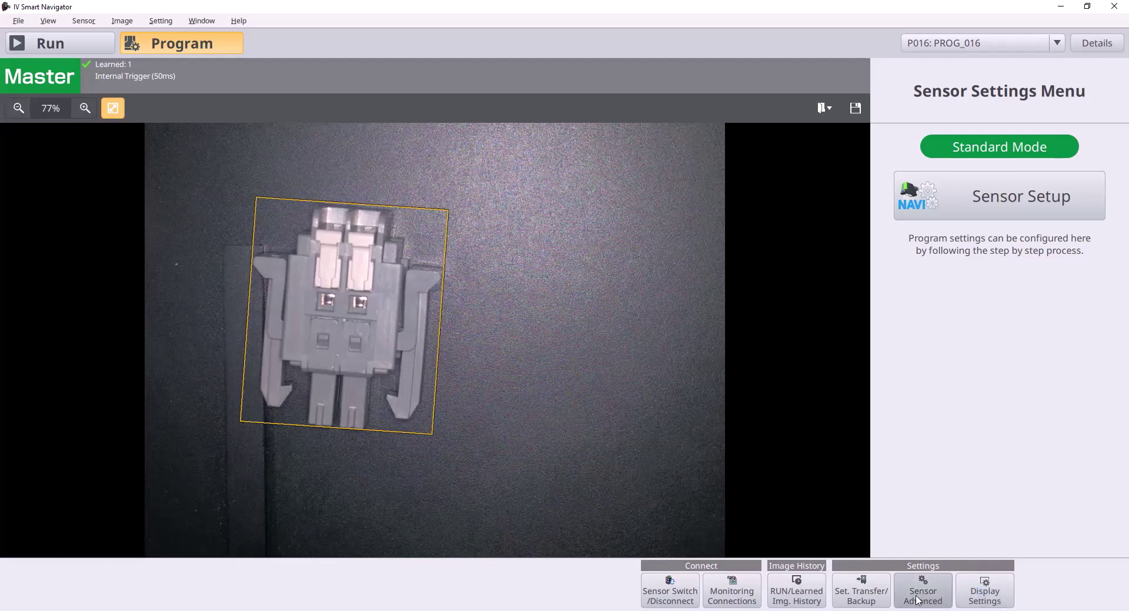
{"action": "left_click", "coordinate": [921, 595]}
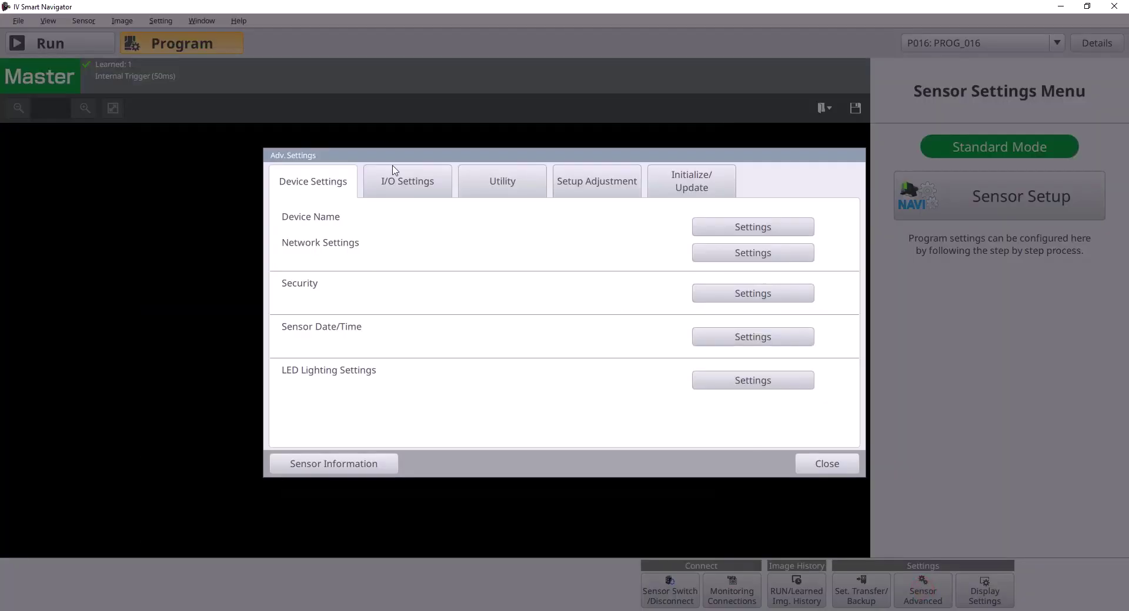
{"action": "left_click", "coordinate": [502, 182]}
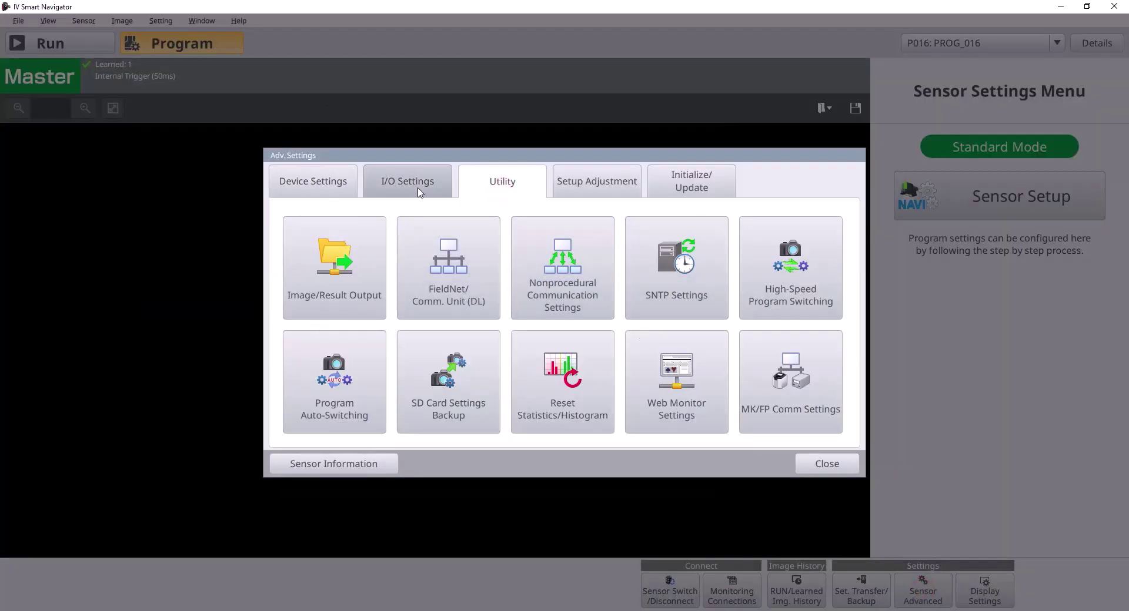
{"action": "left_click", "coordinate": [313, 176]}
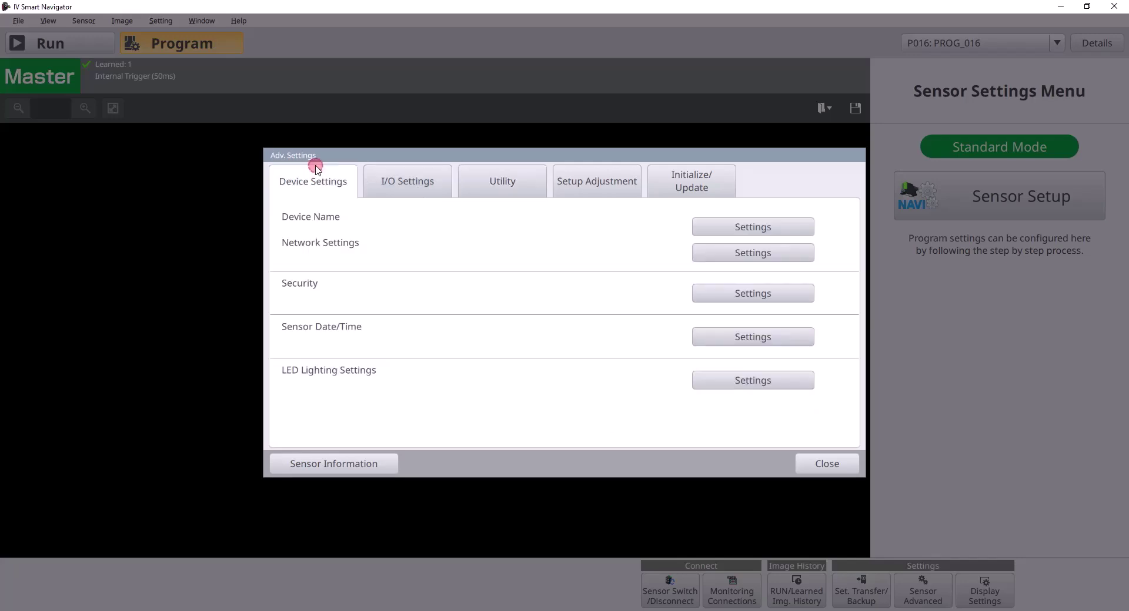
Confirm the network address 172.19.102.51 unchanged, close the settings and switch the sensor to Run.
{"action": "left_click", "coordinate": [763, 255]}
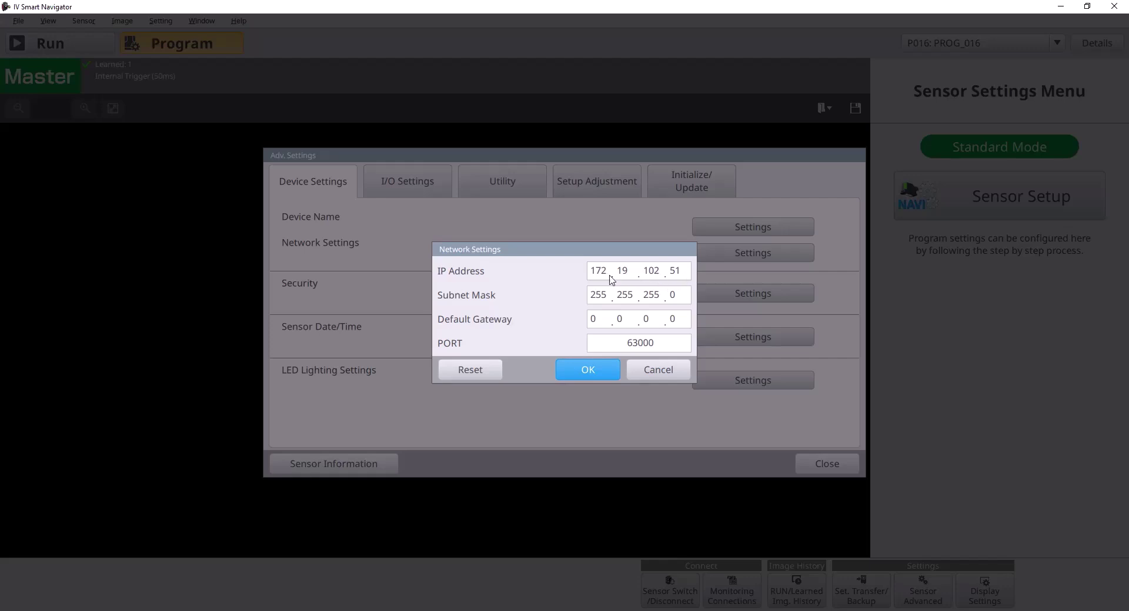
{"action": "left_click", "coordinate": [586, 369]}
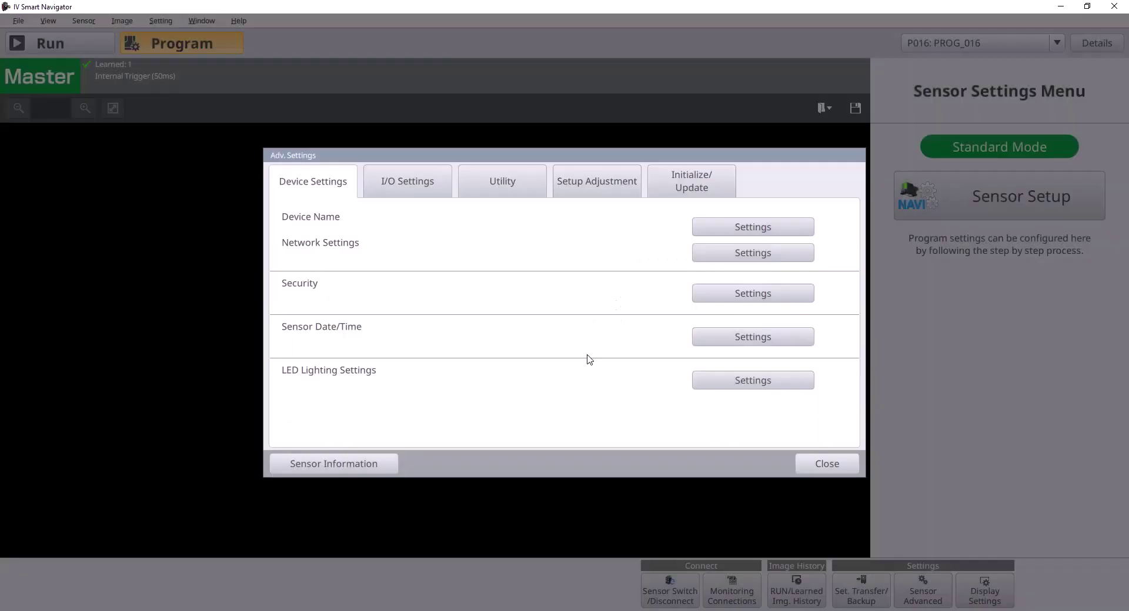
{"action": "left_click", "coordinate": [833, 469]}
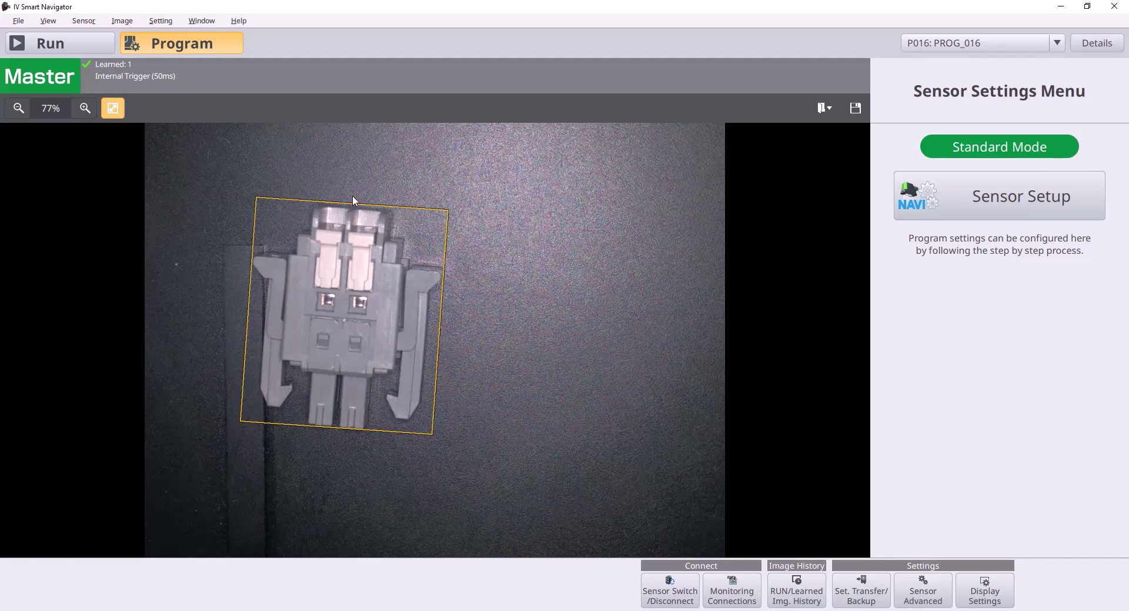
{"action": "left_click", "coordinate": [21, 41]}
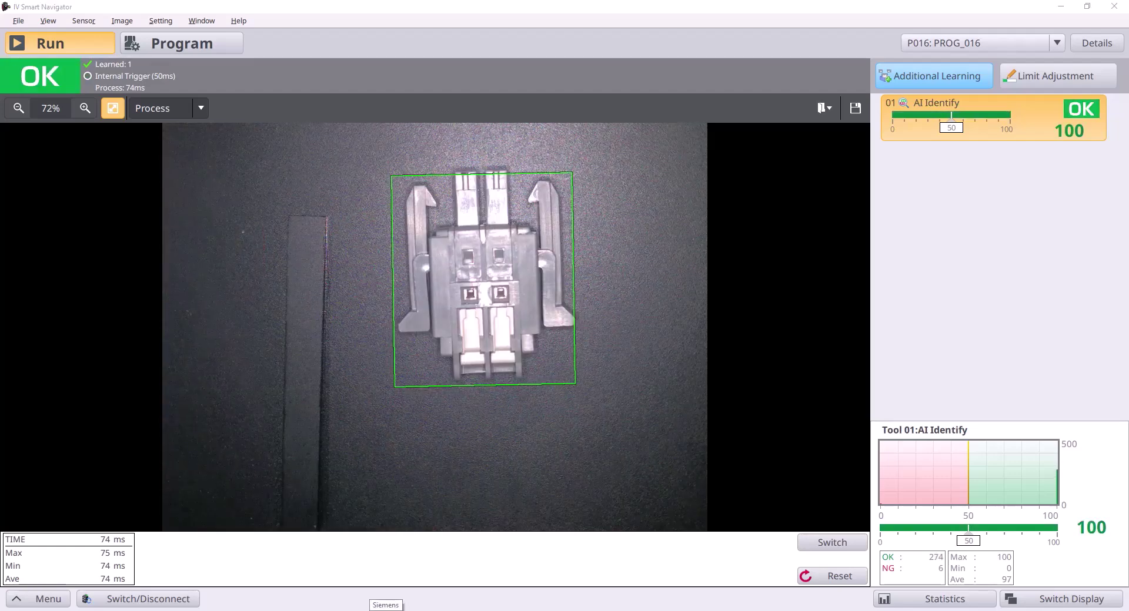
Create a new TIA Portal project named IV4Setup and switch to its project view.
{"action": "left_click", "coordinate": [385, 609]}
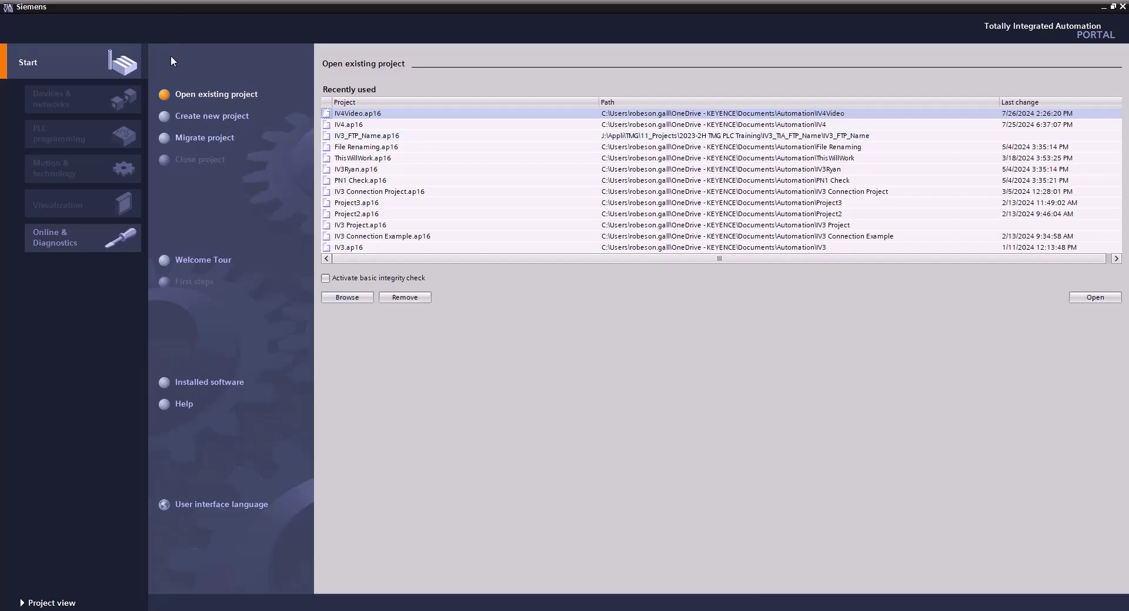
{"action": "left_click", "coordinate": [200, 115]}
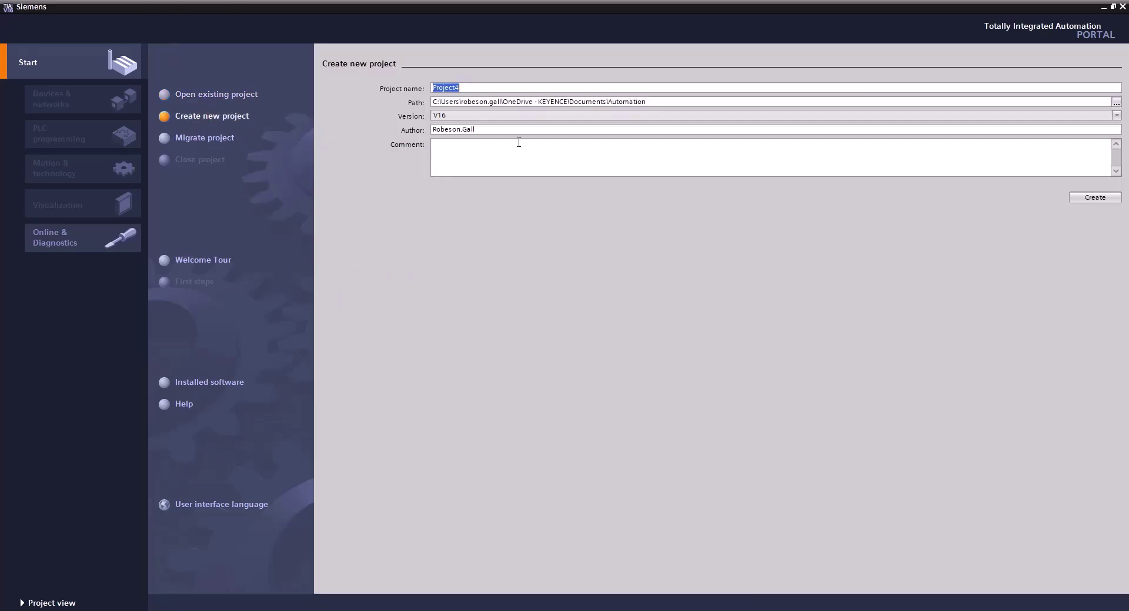
{"action": "key", "text": "BackSpace"}
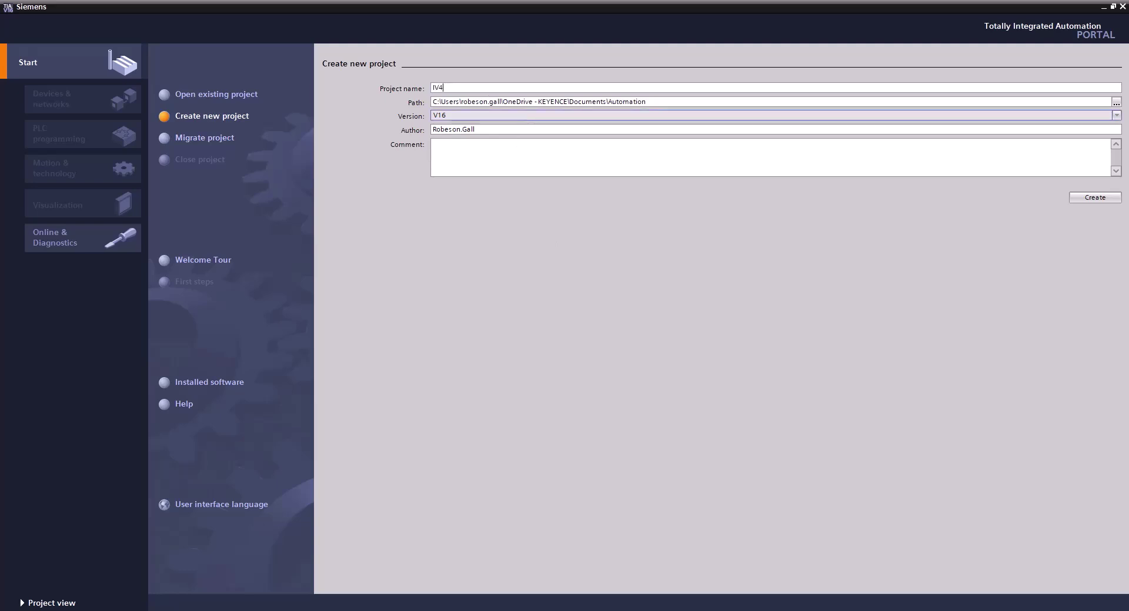
{"action": "type", "text": "IV4Setup"}
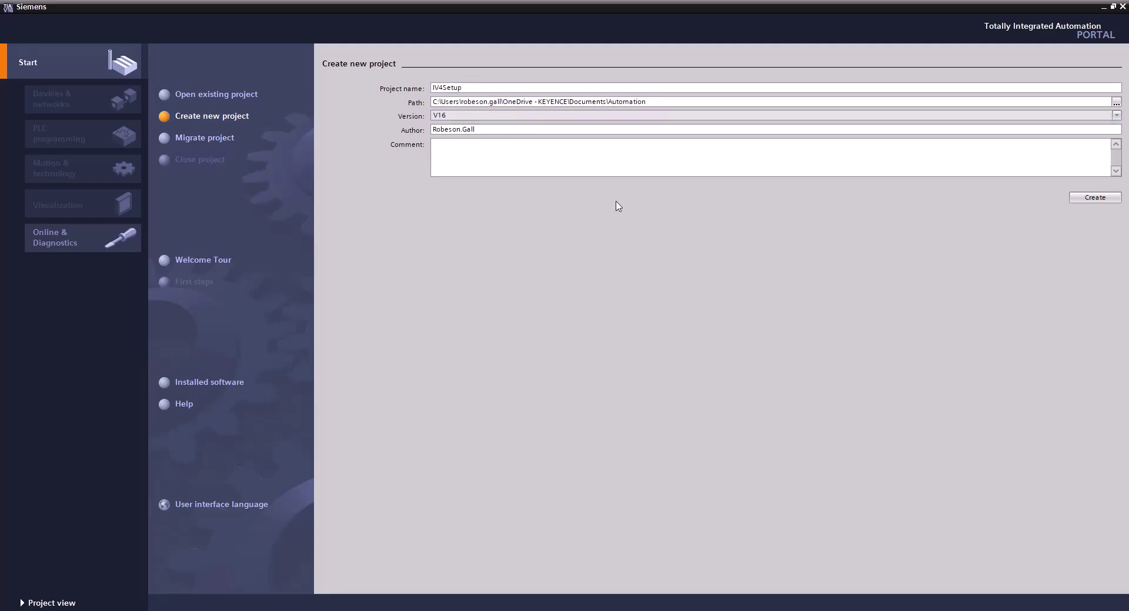
{"action": "left_click", "coordinate": [1082, 198]}
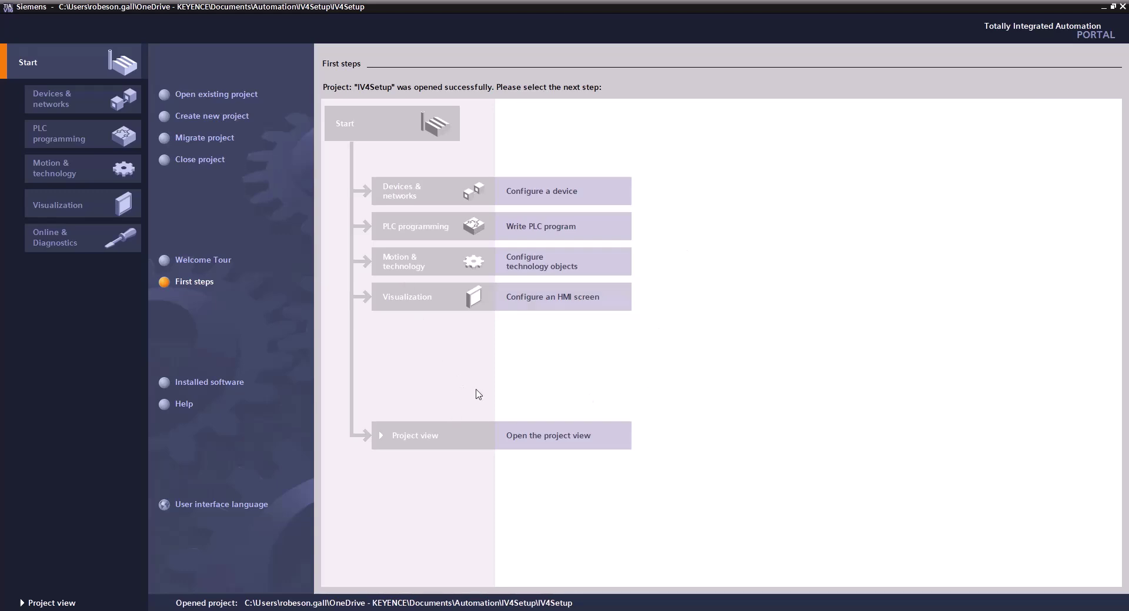
{"action": "left_click", "coordinate": [540, 435]}
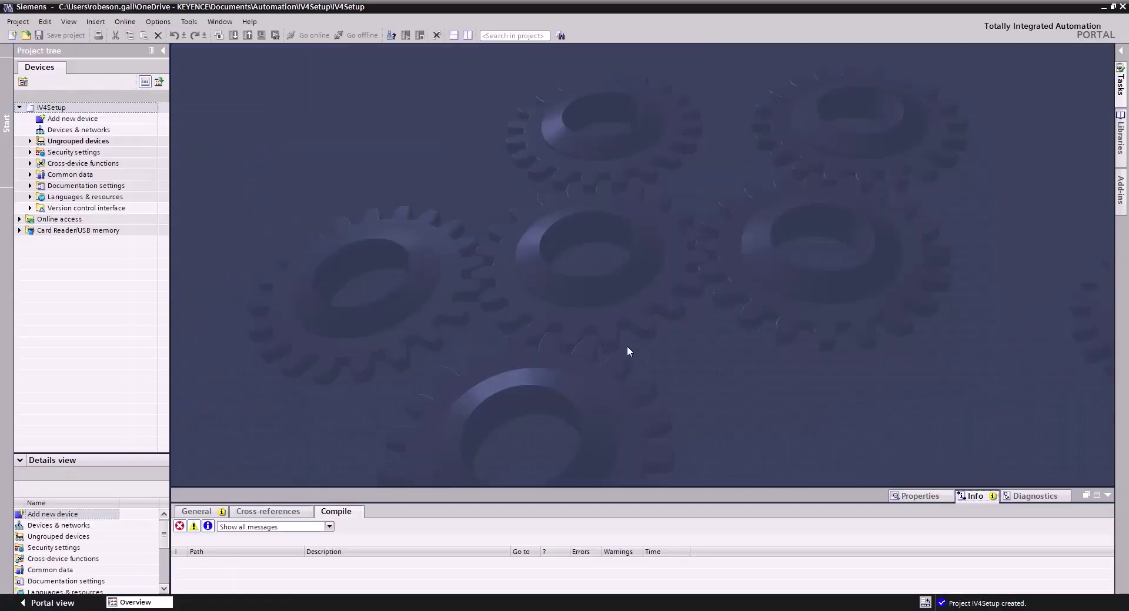
Add a CPU 1511-1 PN, article 6ES7 511-1AK02-0AB0 version V2.8, to the project as PLC_1.
{"action": "left_click", "coordinate": [124, 119]}
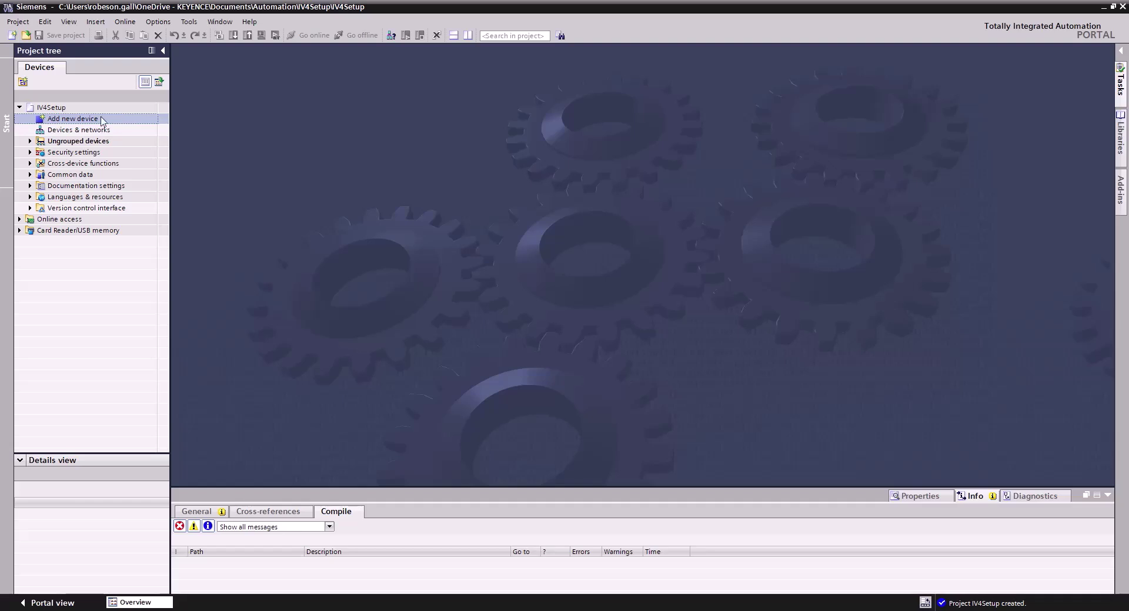
{"action": "double_click", "coordinate": [65, 118]}
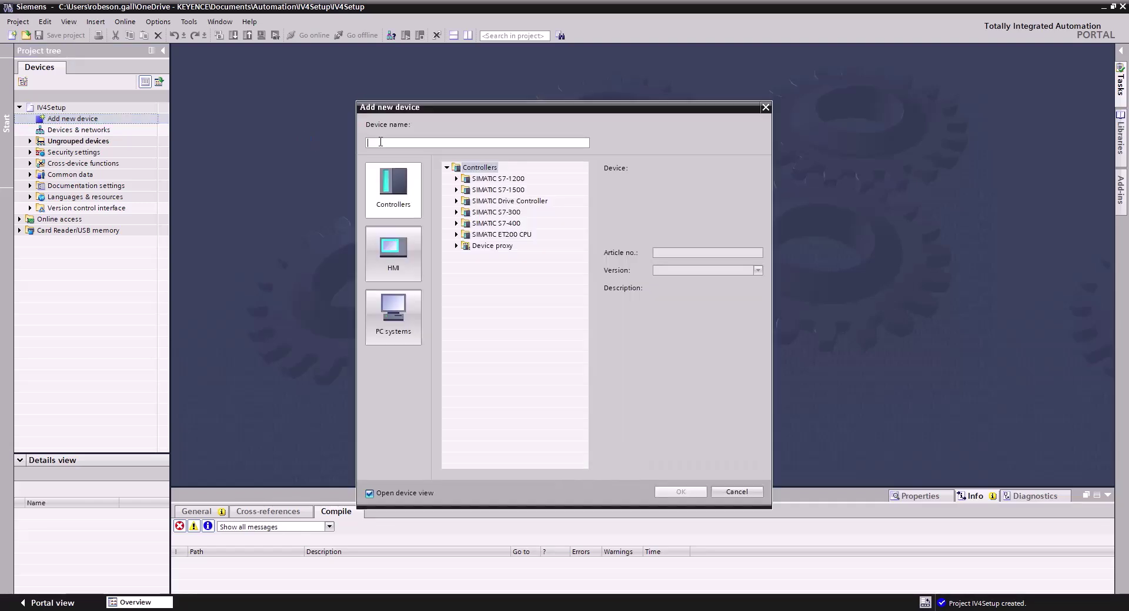
{"action": "left_click", "coordinate": [456, 190]}
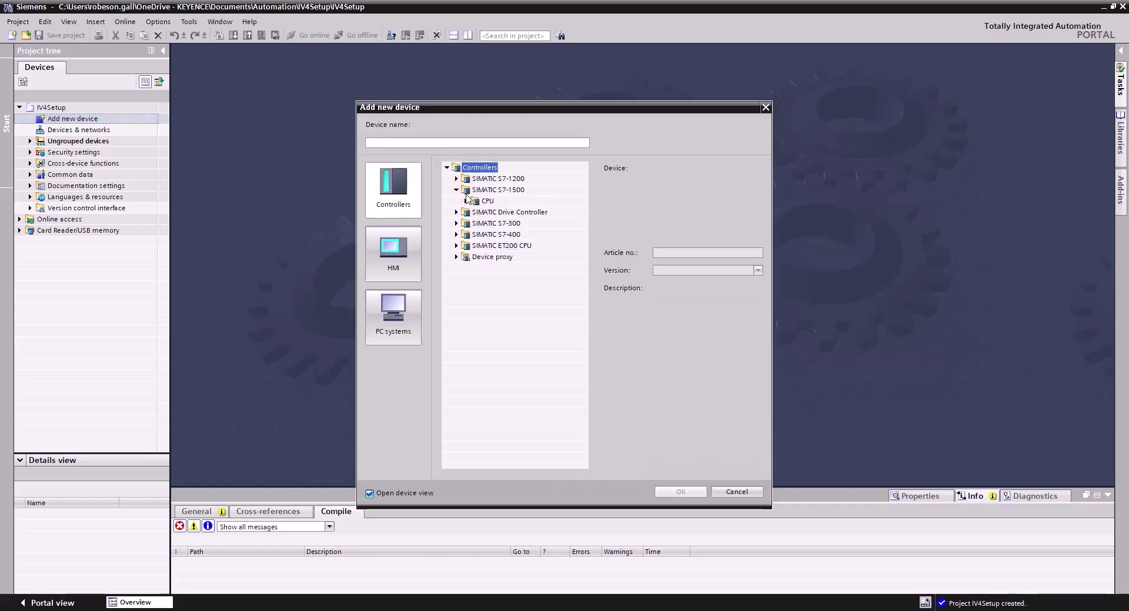
{"action": "left_click", "coordinate": [465, 201]}
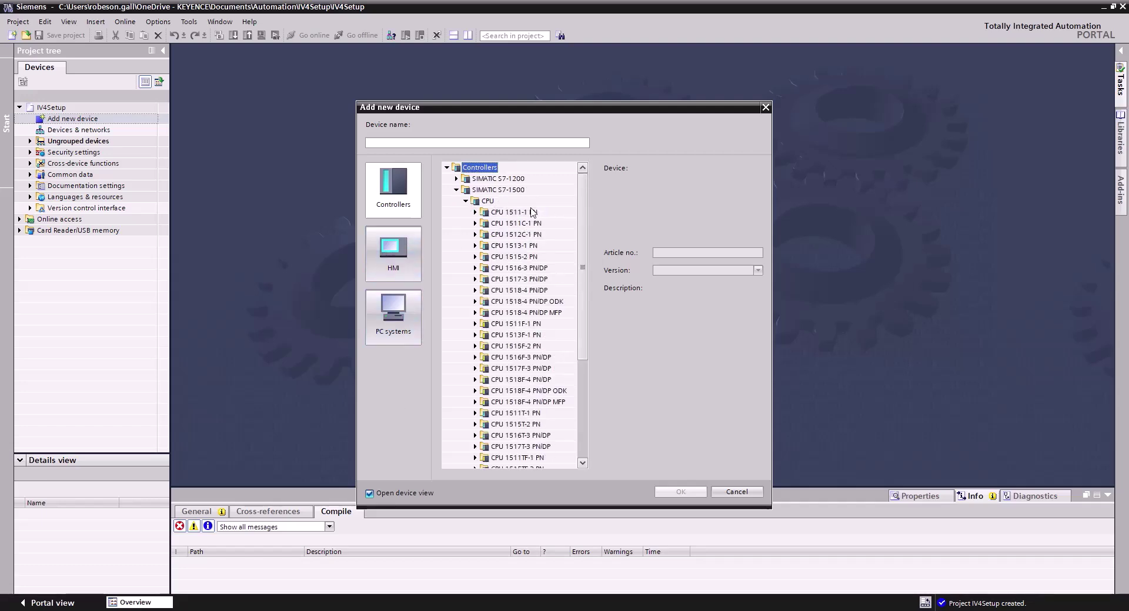
{"action": "scroll", "coordinate": [527, 349], "scroll_direction": "down", "scroll_amount": 4}
{"action": "scroll", "coordinate": [527, 350], "scroll_direction": "up", "scroll_amount": 4}
{"action": "scroll", "coordinate": [510, 202], "scroll_direction": "down", "scroll_amount": 4}
{"action": "scroll", "coordinate": [521, 299], "scroll_direction": "up", "scroll_amount": 4}
{"action": "left_click", "coordinate": [475, 212]}
{"action": "left_click", "coordinate": [475, 212]}
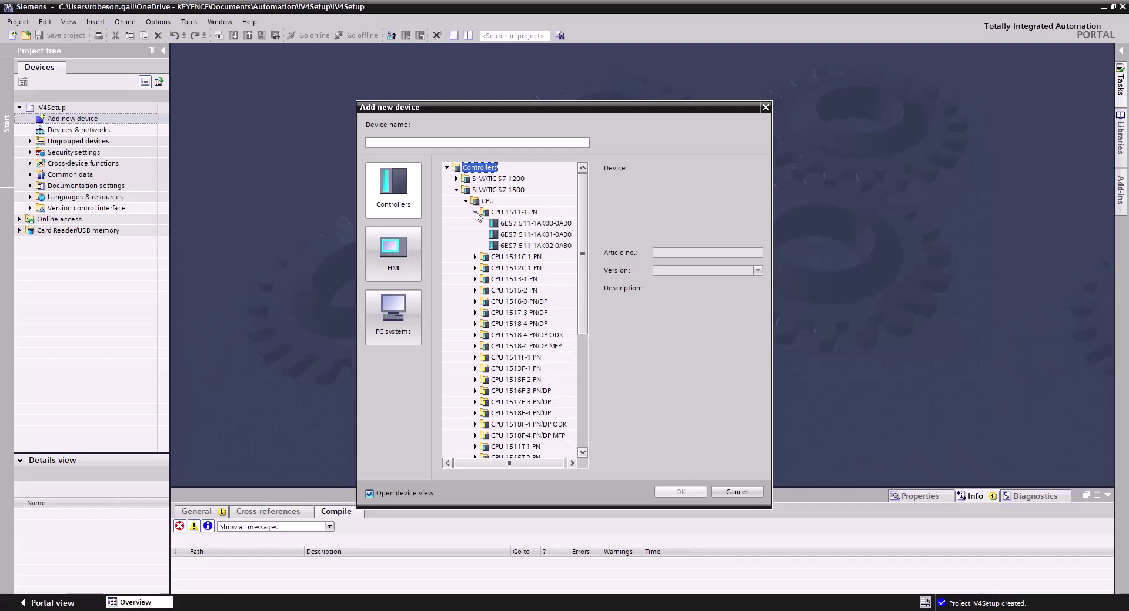
{"action": "left_click", "coordinate": [535, 246]}
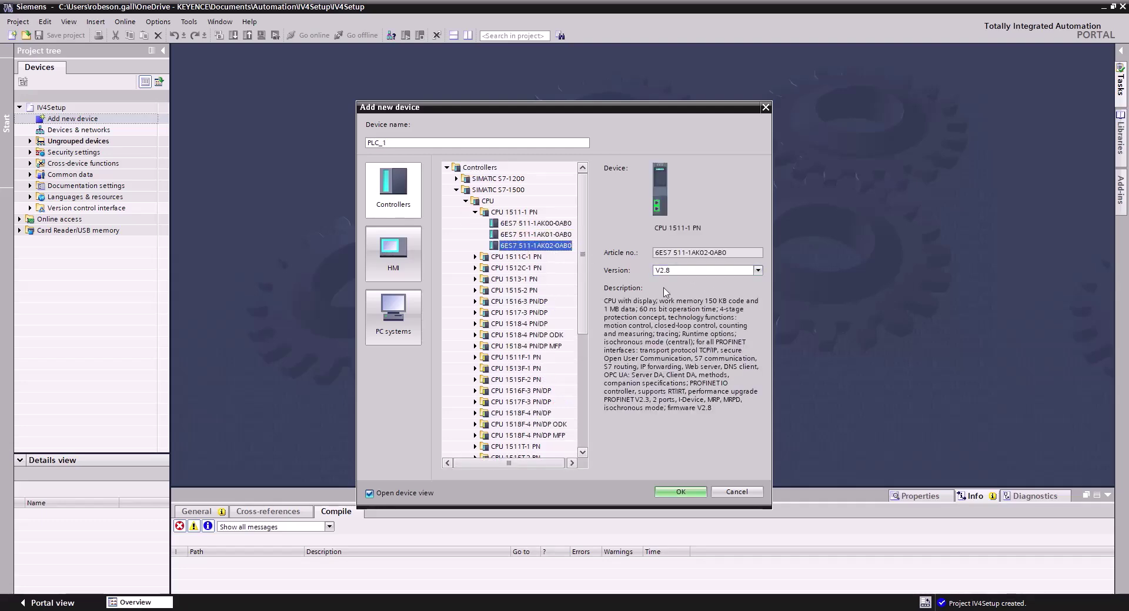
{"action": "left_click", "coordinate": [673, 492]}
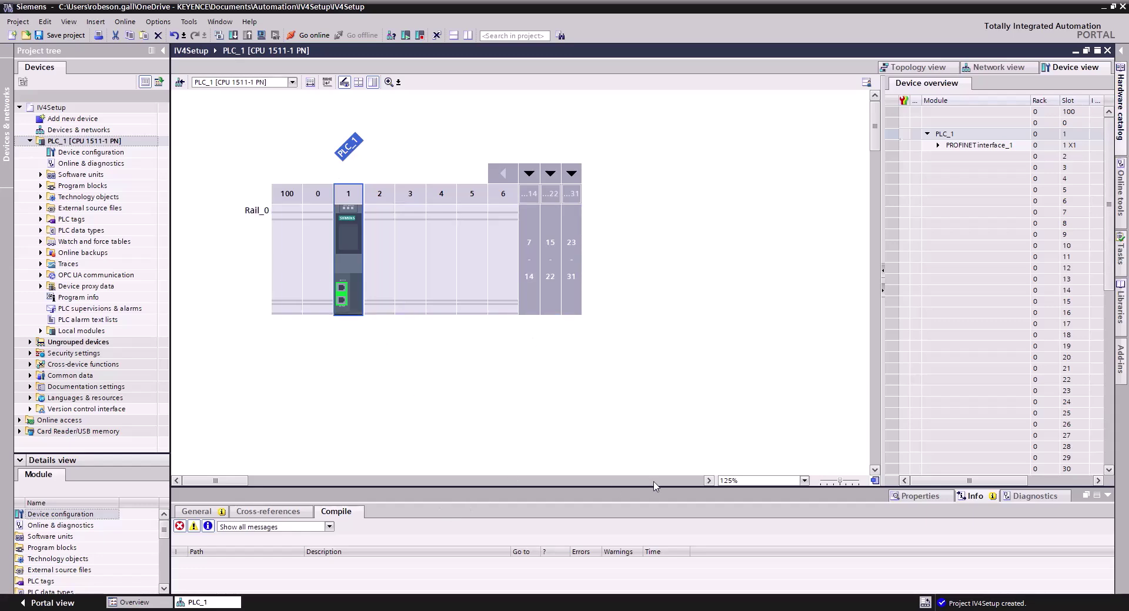
Attach PLC_1's Ethernet interface to new subnet PN/IE_1 and start its IP address with 172.
{"action": "left_click", "coordinate": [998, 67]}
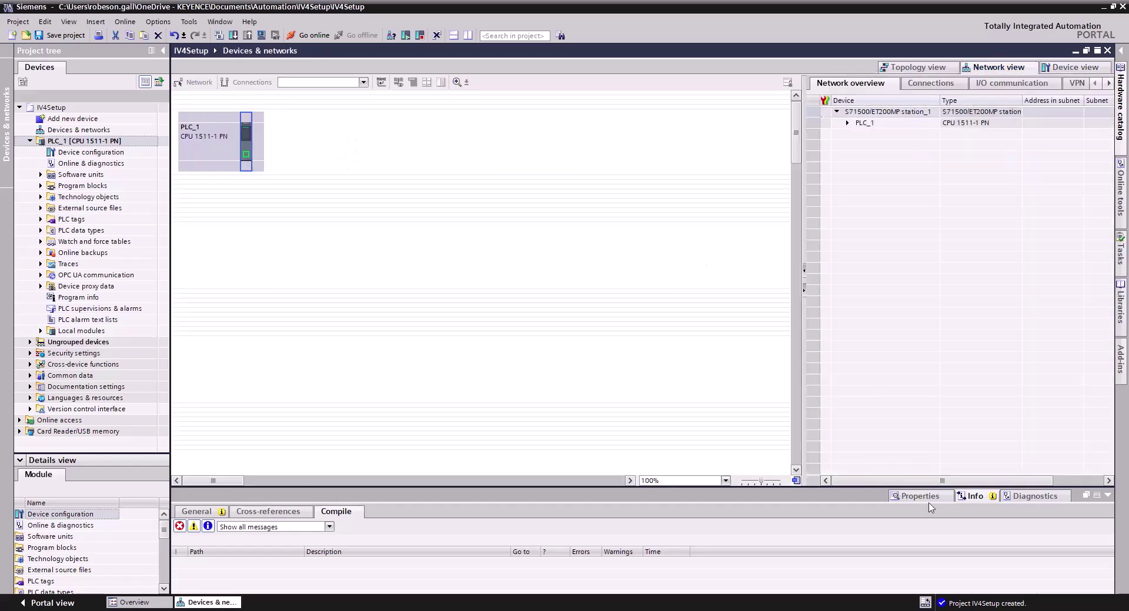
{"action": "left_click_drag", "start_coordinate": [893, 487], "coordinate": [891, 337]}
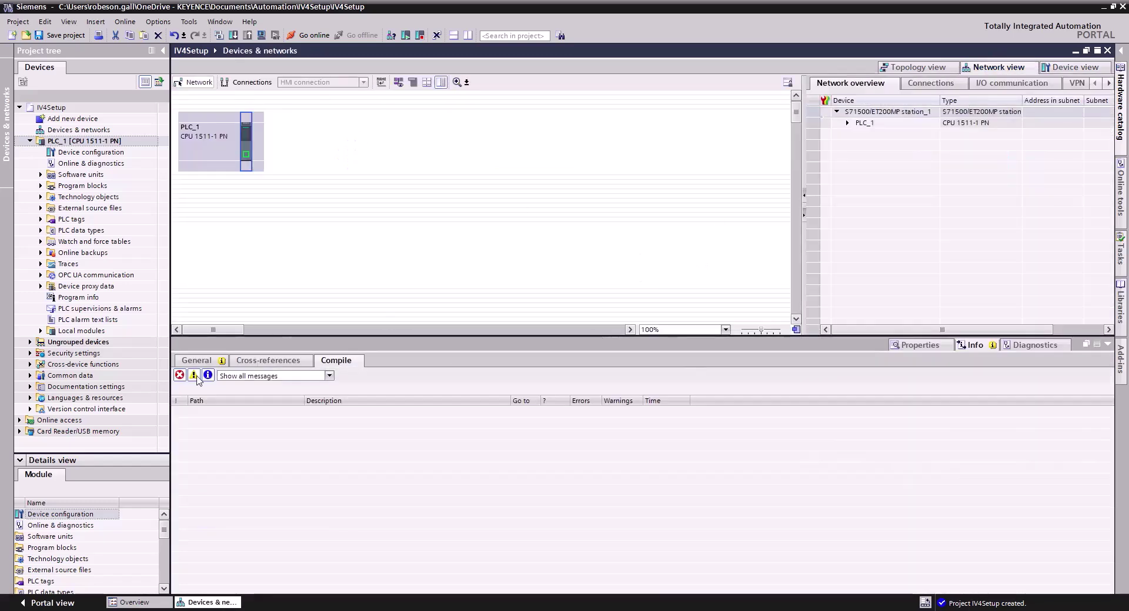
{"action": "left_click", "coordinate": [899, 347]}
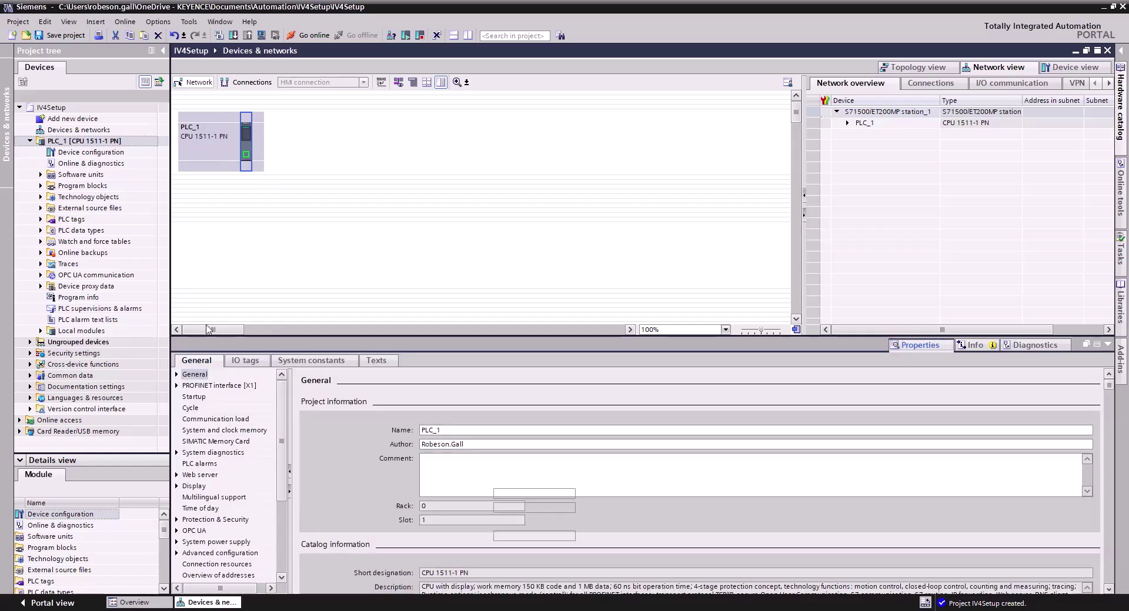
{"action": "left_click", "coordinate": [222, 452]}
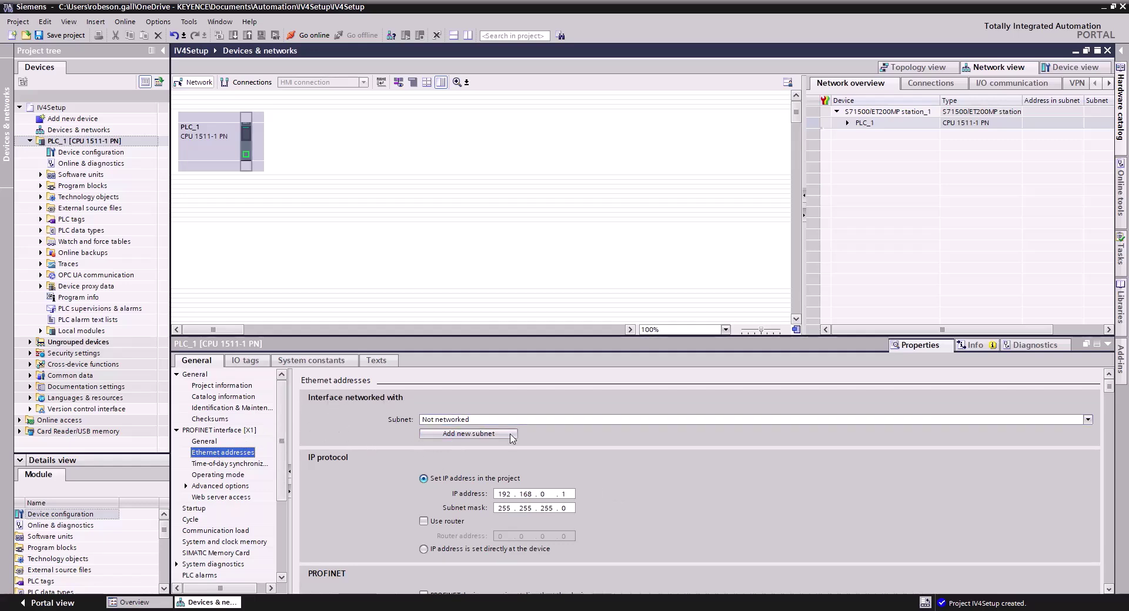
{"action": "left_click", "coordinate": [468, 434]}
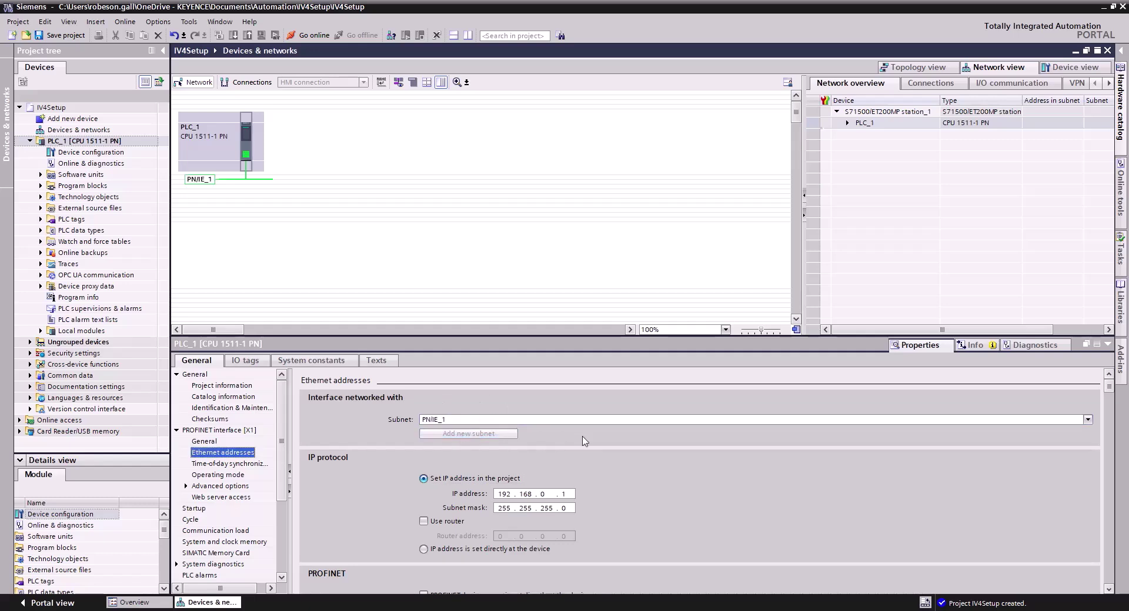
{"action": "double_click", "coordinate": [500, 493]}
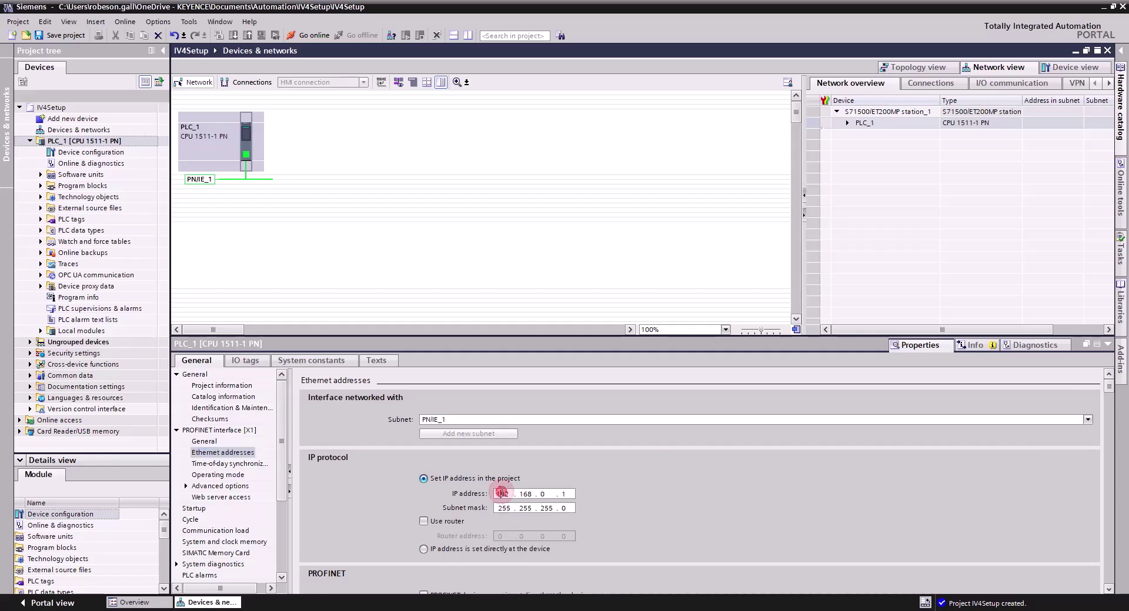
{"action": "type", "text": "172"}
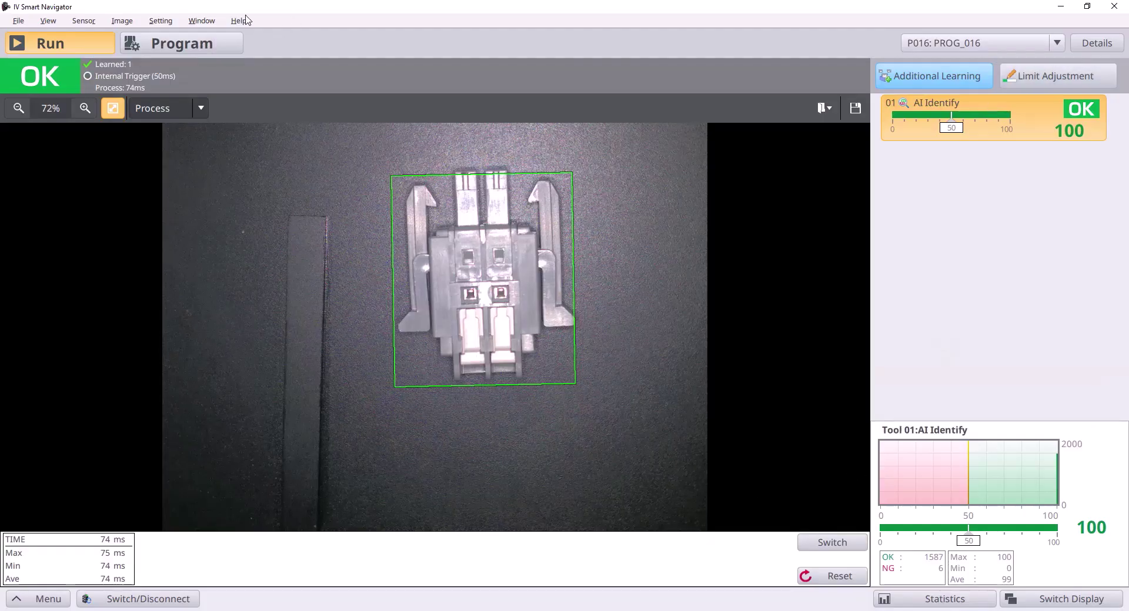
Stop the sensor into program mode and show its network settings, 172.19.102.51.
{"action": "left_click", "coordinate": [147, 37]}
{"action": "left_click", "coordinate": [580, 361]}
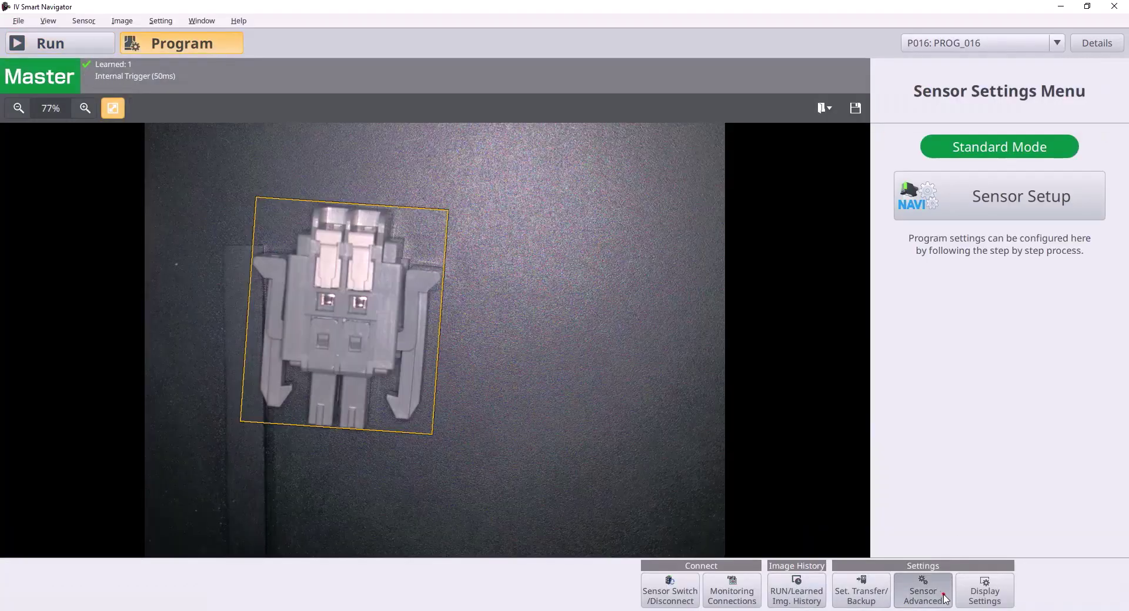
{"action": "left_click", "coordinate": [944, 600]}
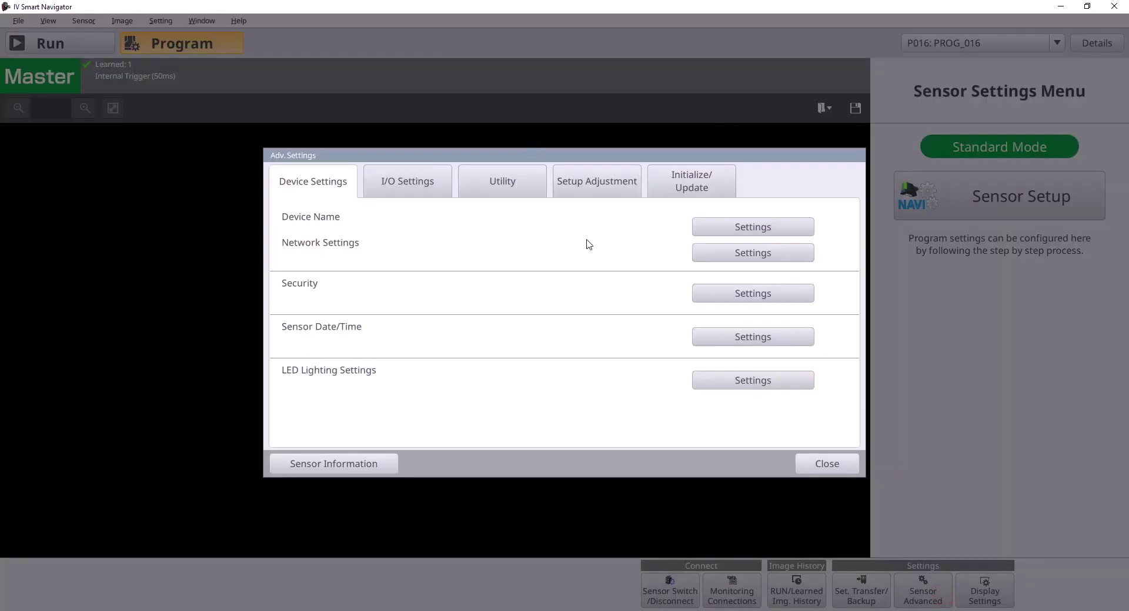
{"action": "left_click", "coordinate": [702, 254]}
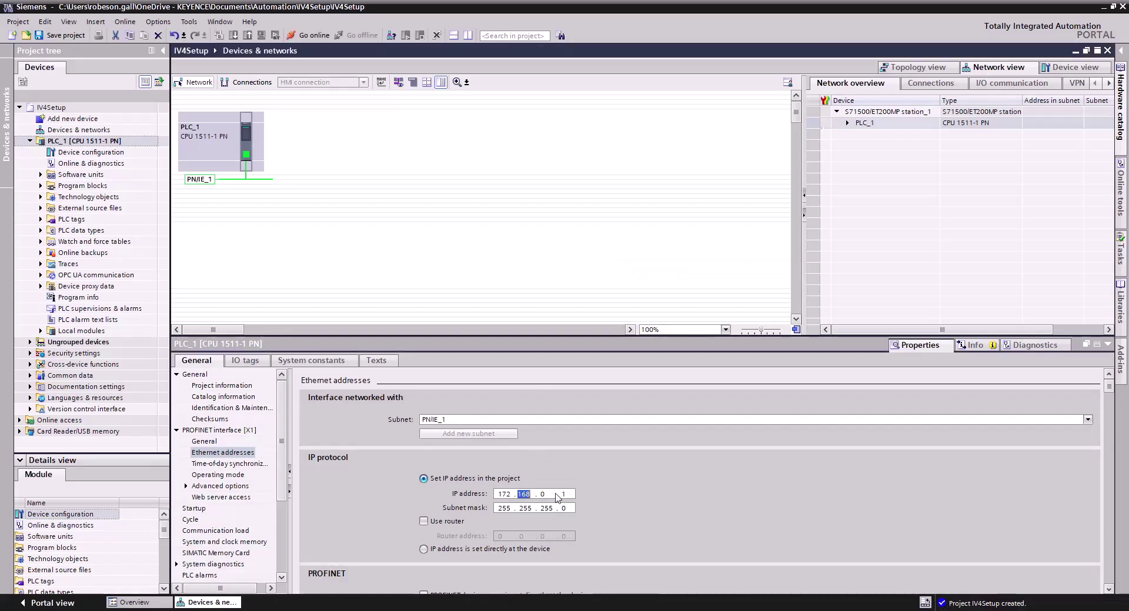
Give PLC_1 IP address 172.19.102.59 with subnet mask 255.255.255.0 and apply it.
{"action": "type", "text": "1"}
{"action": "type", "text": "9.192"}
{"action": "type", "text": "59"}
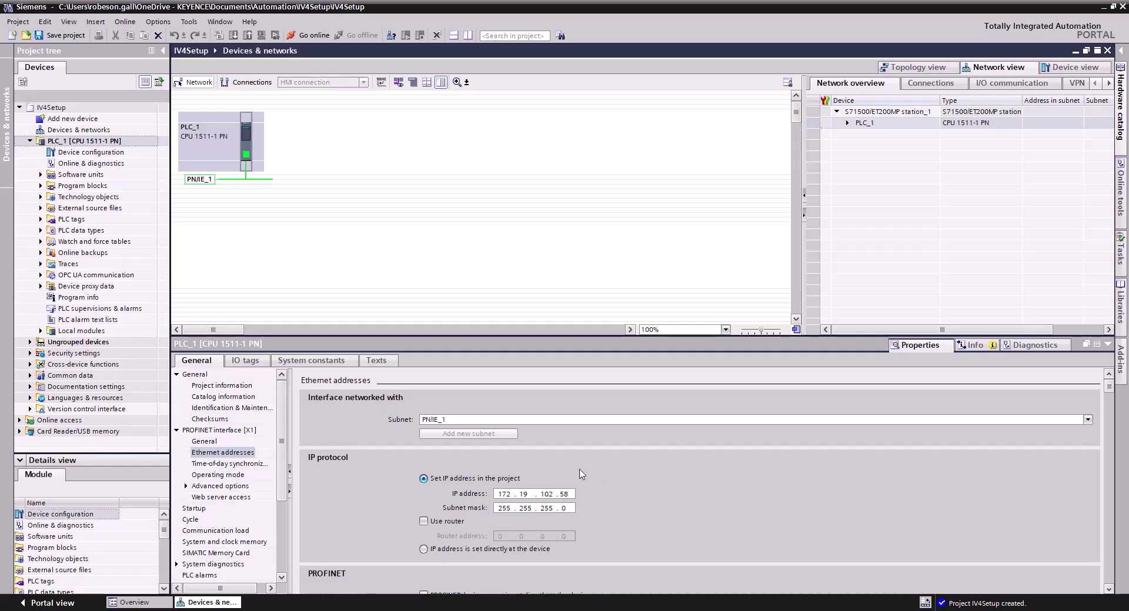
{"action": "double_click", "coordinate": [562, 508]}
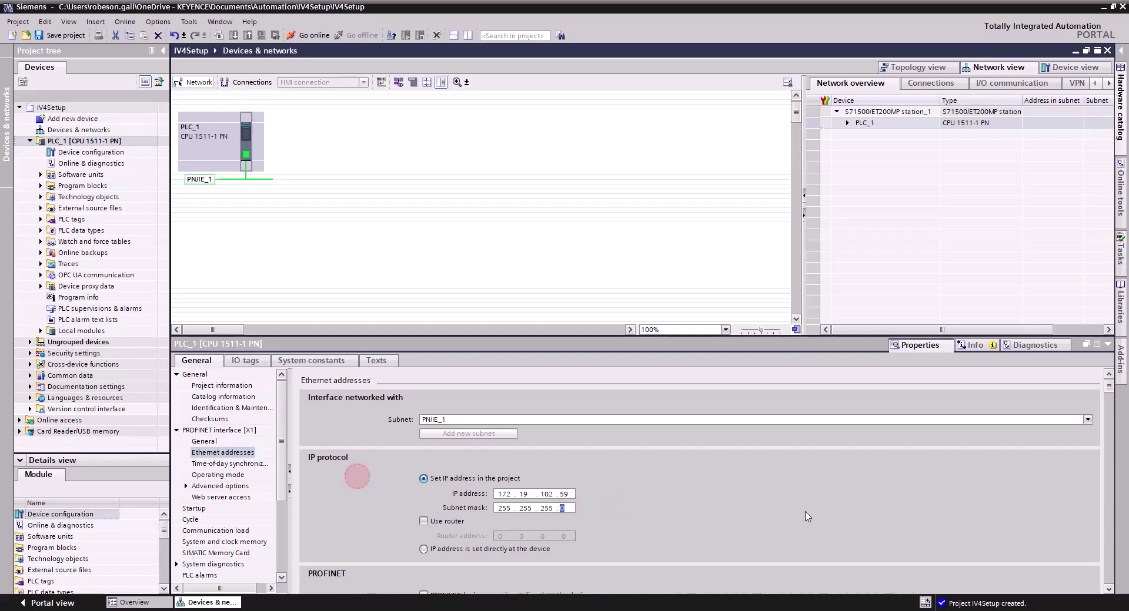
{"action": "left_click", "coordinate": [295, 186]}
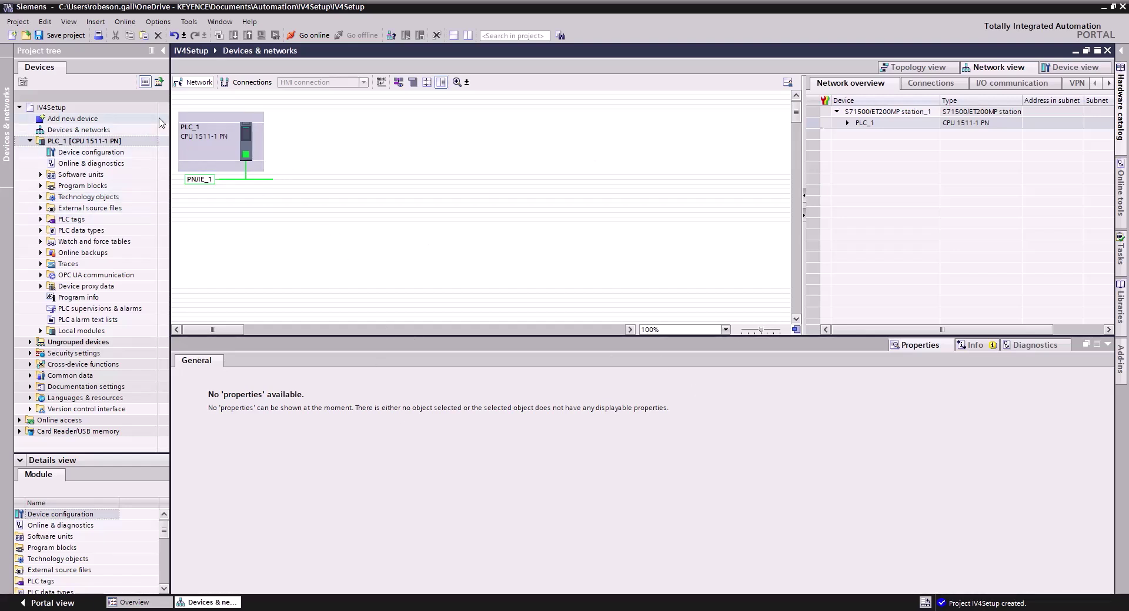
Open the GSD description file manager and view the Keyence IV4 GSDML entry.
{"action": "left_click", "coordinate": [167, 23]}
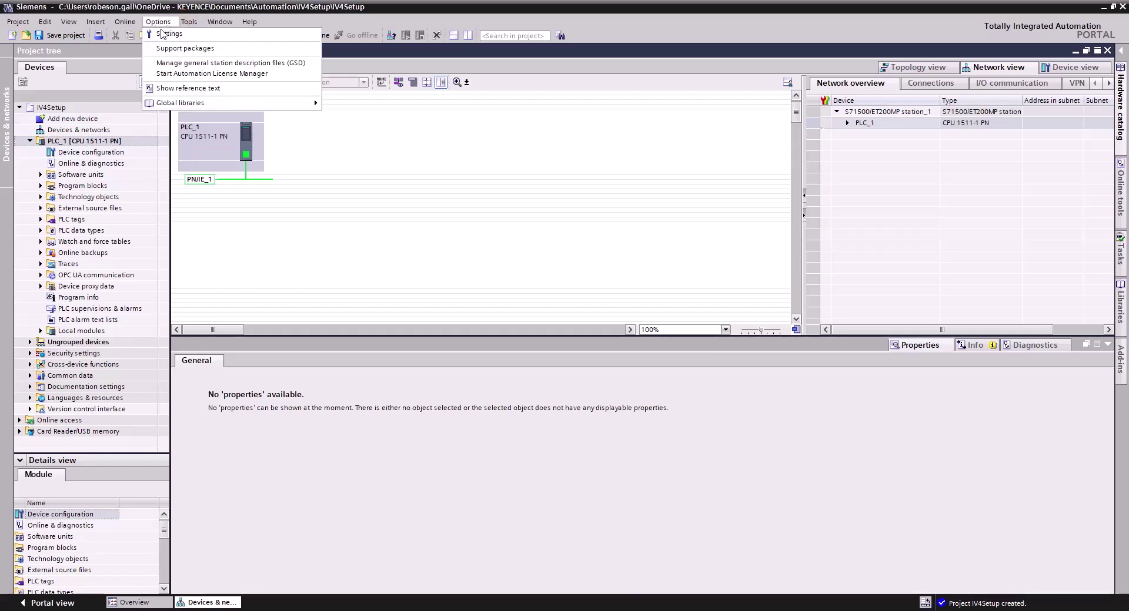
{"action": "left_click", "coordinate": [176, 64]}
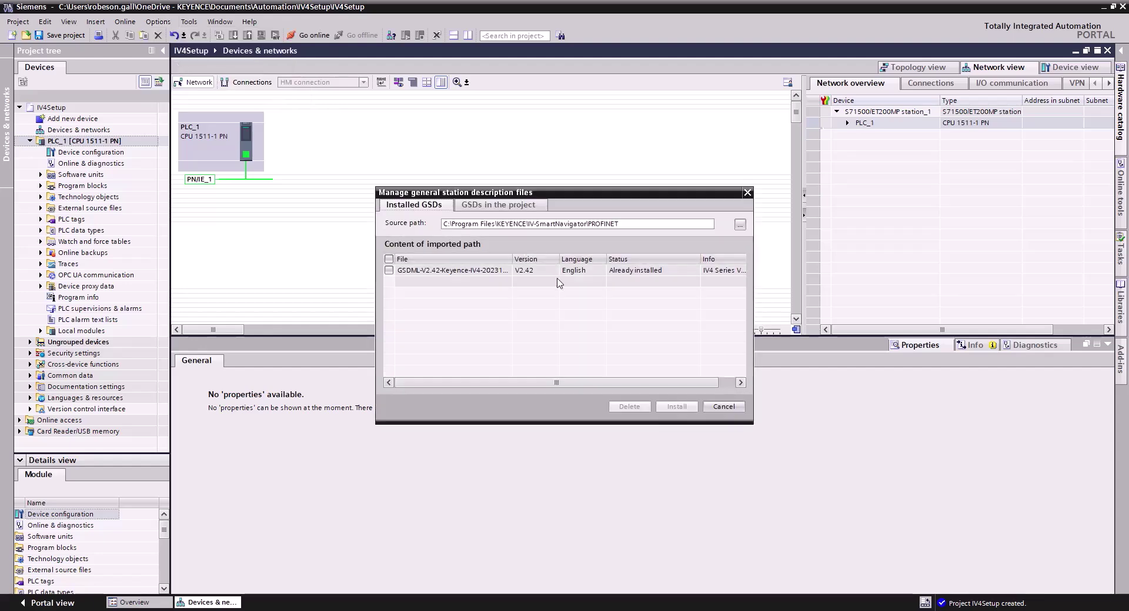
{"action": "left_click", "coordinate": [445, 272]}
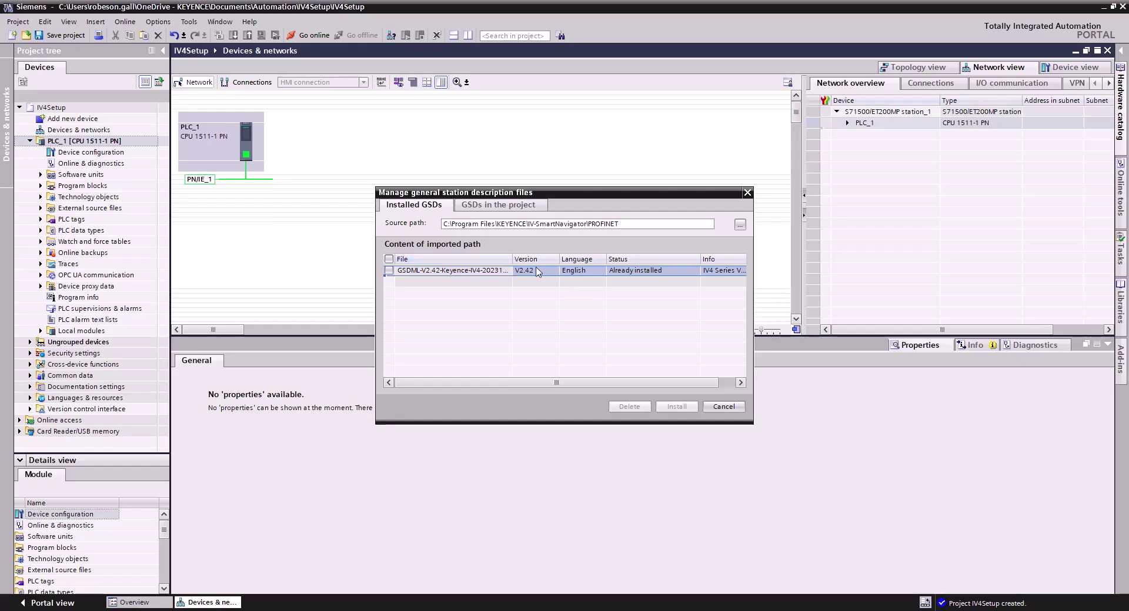
{"action": "left_click", "coordinate": [415, 270]}
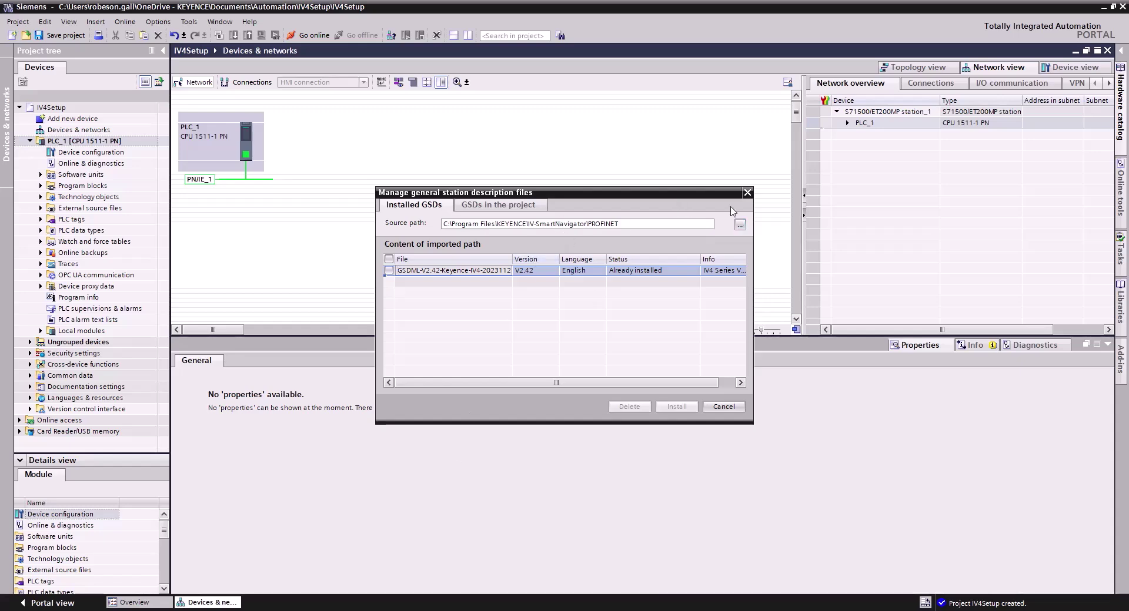
Set the GSD source folder to C:\Program Files\KEYENCE\IV-SmartNavigator\PROFINET.
{"action": "left_click", "coordinate": [740, 225]}
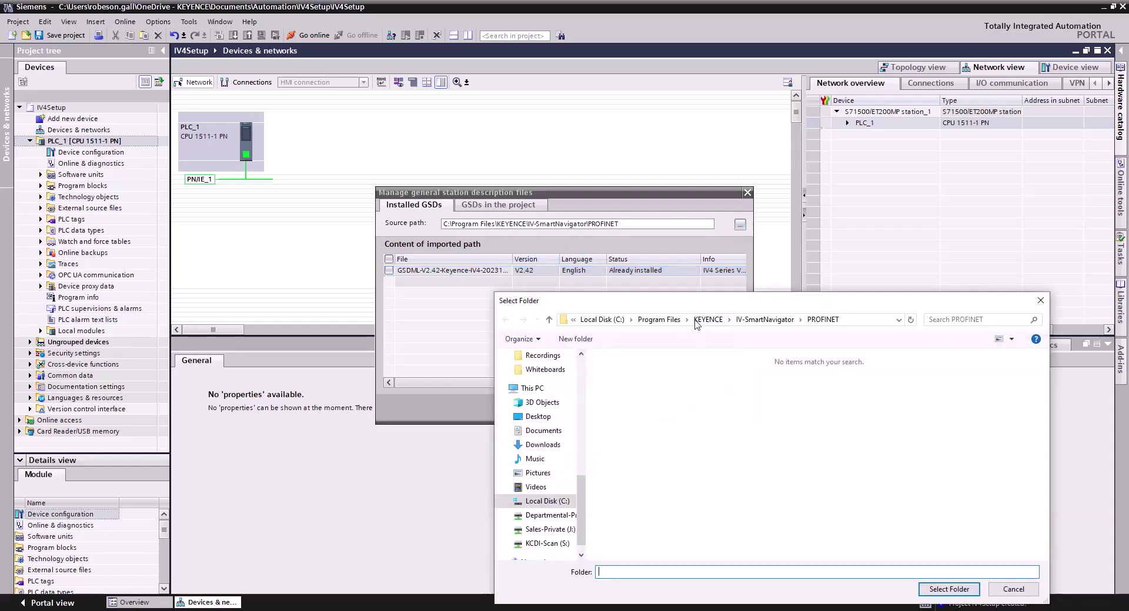
{"action": "left_click", "coordinate": [602, 319]}
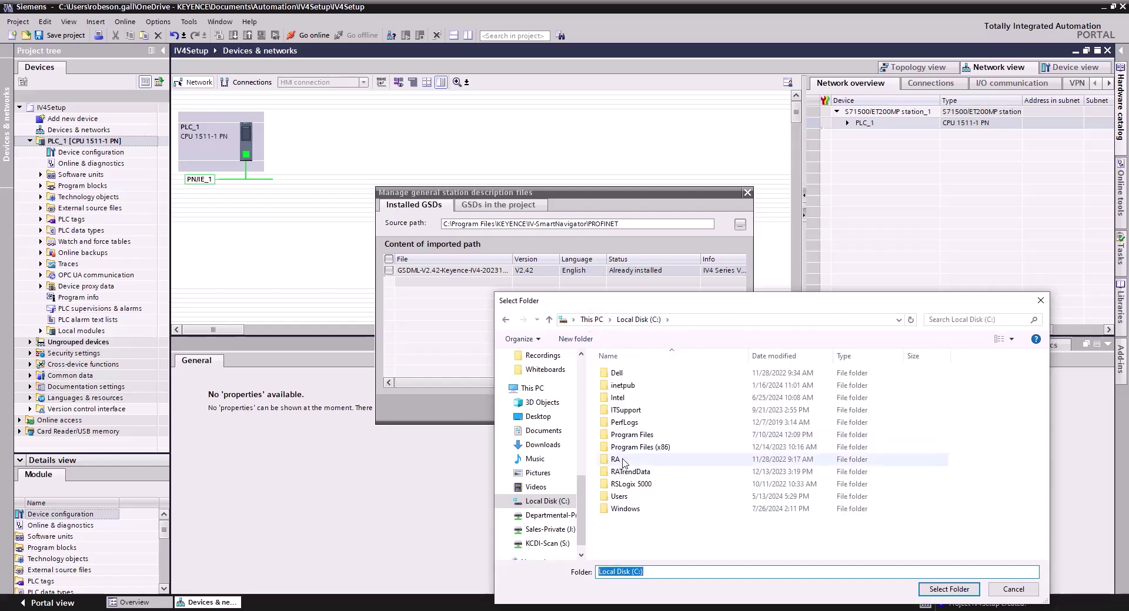
{"action": "left_click", "coordinate": [626, 448]}
{"action": "double_click", "coordinate": [629, 434]}
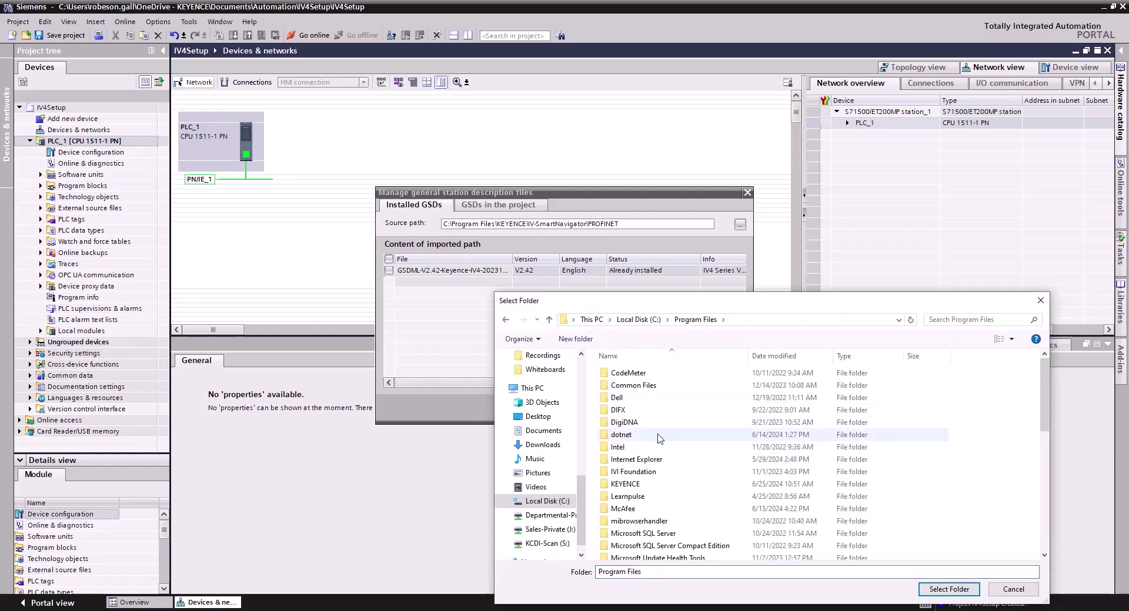
{"action": "double_click", "coordinate": [625, 484]}
{"action": "left_click", "coordinate": [643, 374]}
{"action": "double_click", "coordinate": [642, 374]}
{"action": "double_click", "coordinate": [669, 472]}
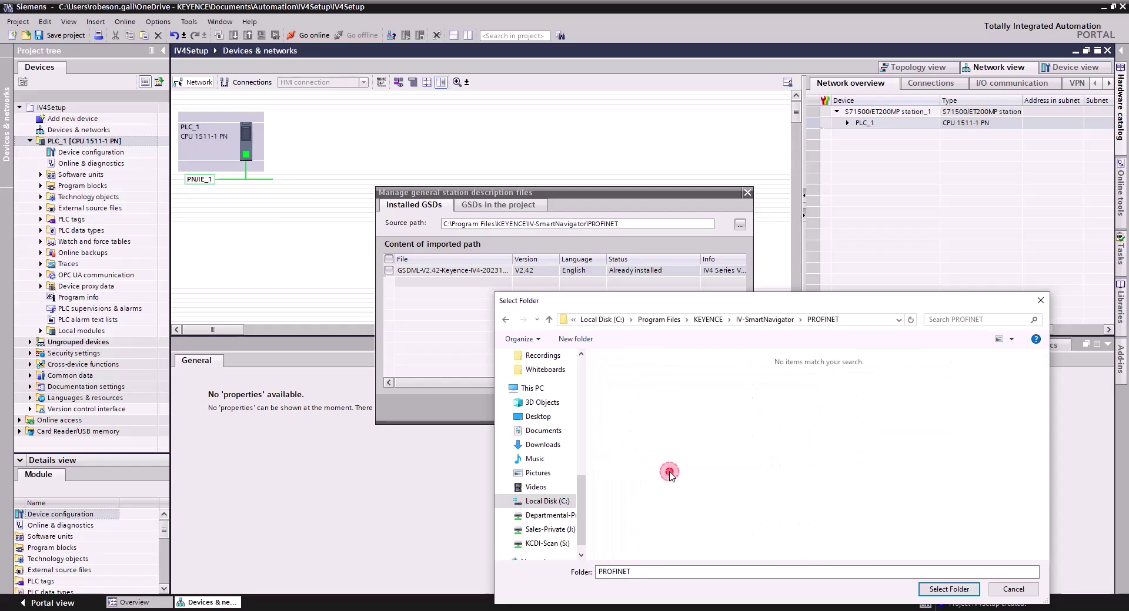
{"action": "left_click", "coordinate": [945, 589]}
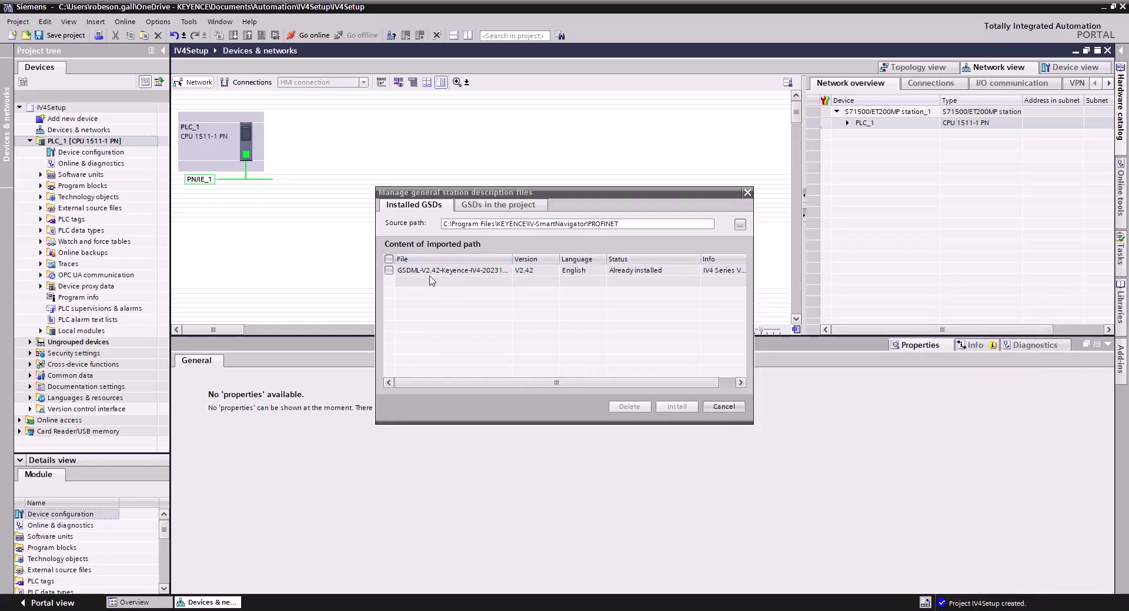
Confirm the IV4 GSDML V2.42 is already installed and close the manager without installing.
{"action": "left_click", "coordinate": [390, 271]}
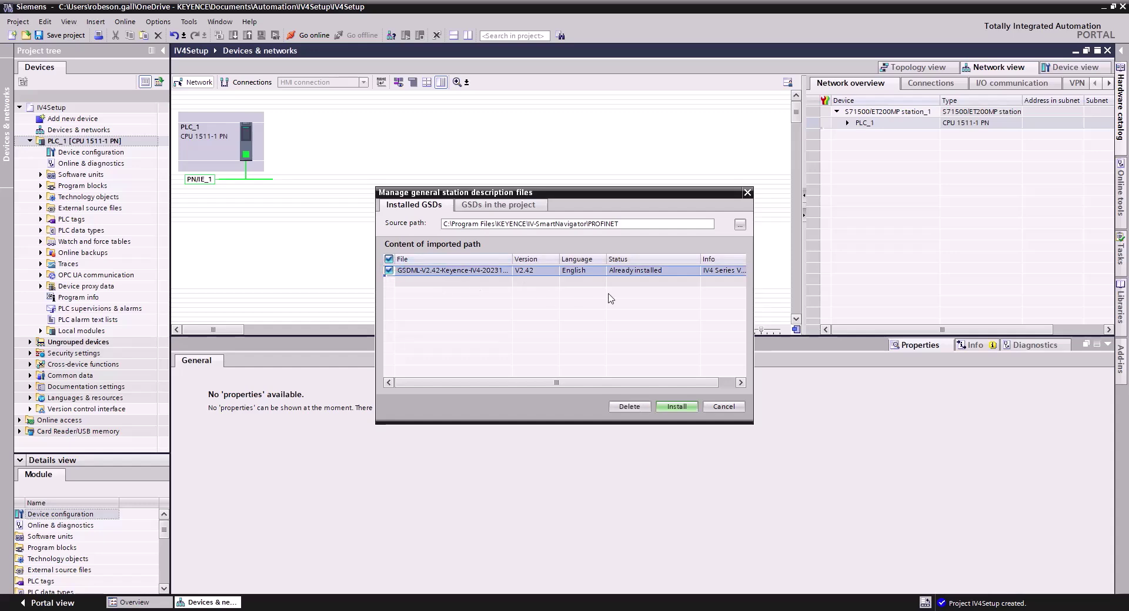
{"action": "left_click", "coordinate": [389, 271]}
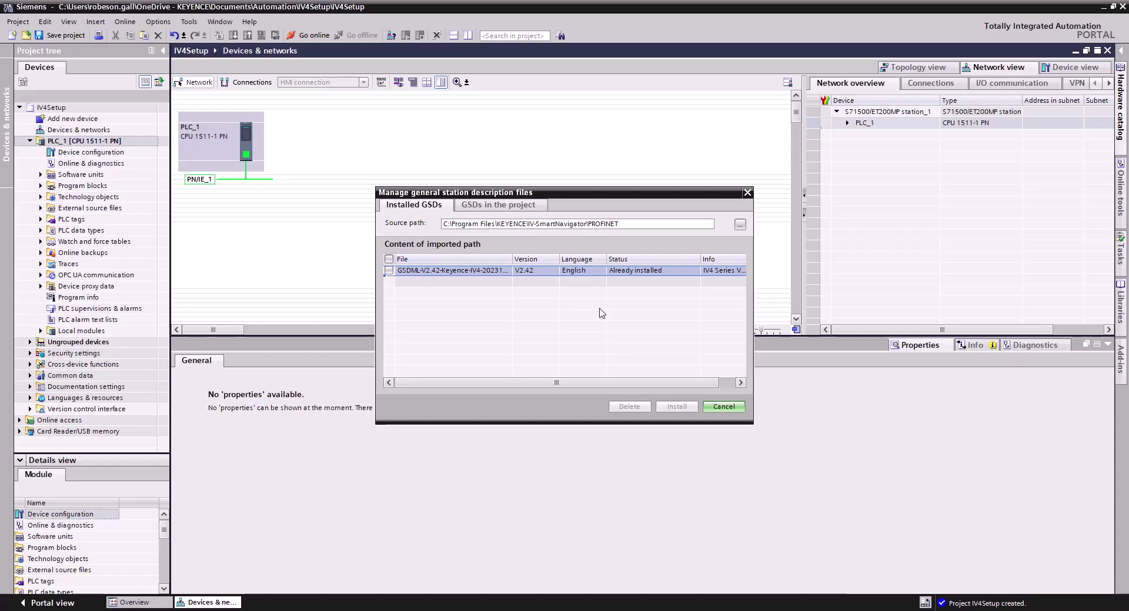
{"action": "left_click", "coordinate": [389, 271]}
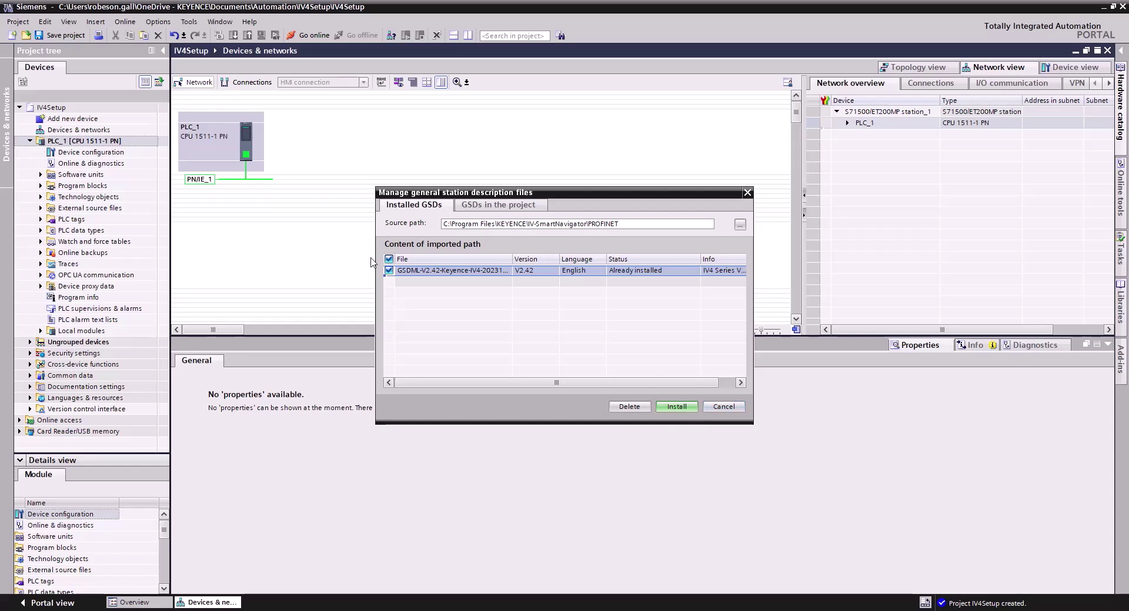
{"action": "left_click", "coordinate": [389, 271]}
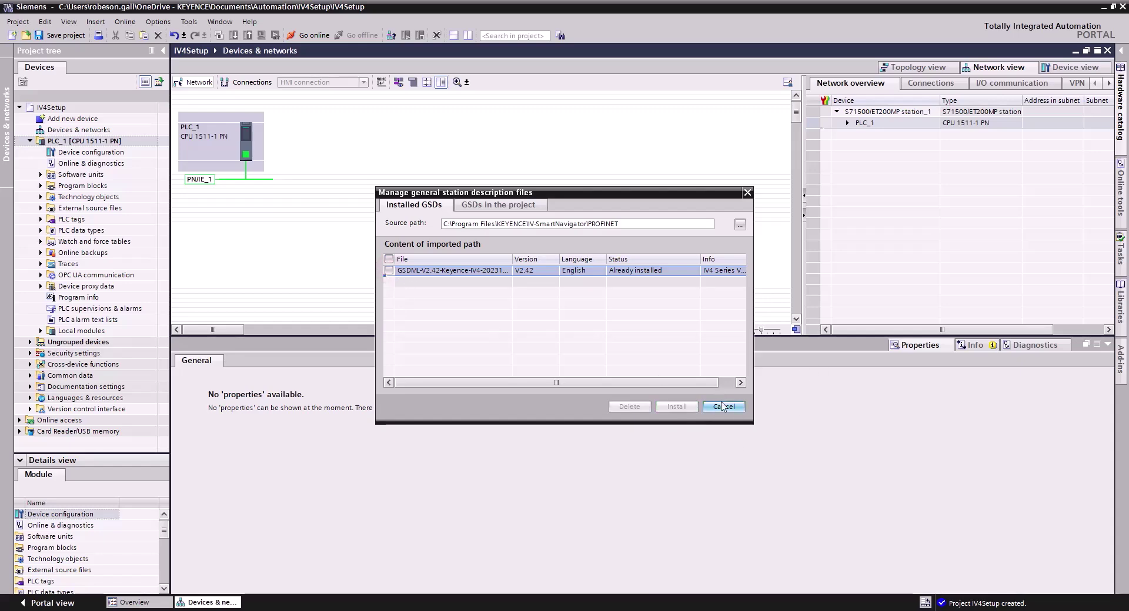
{"action": "left_click", "coordinate": [723, 406]}
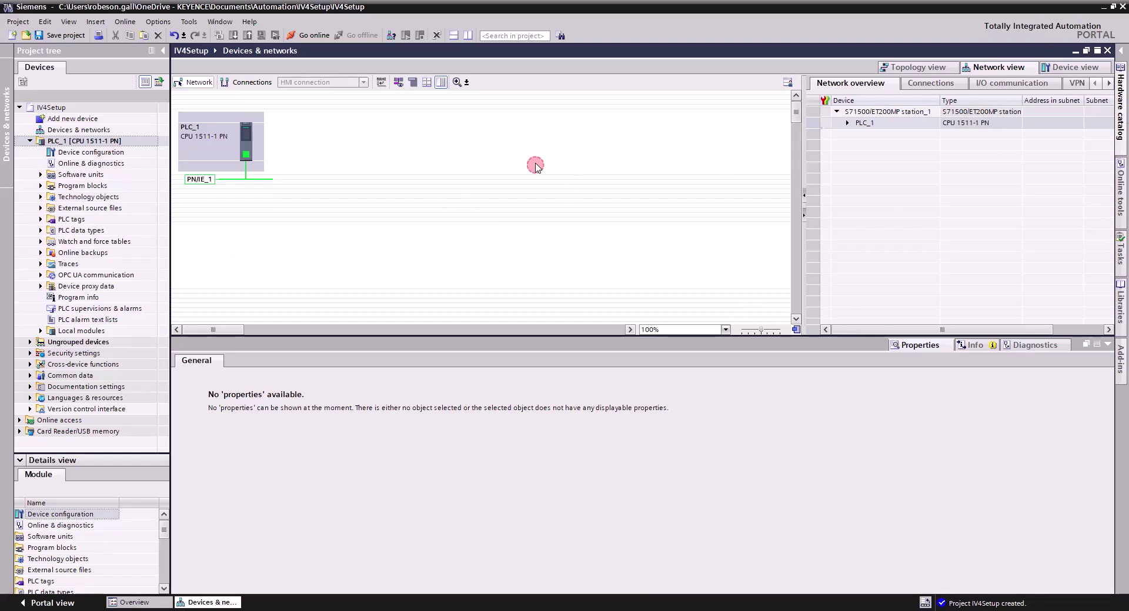
Return to the network view with nothing selected and show a widened Hardware catalog.
{"action": "left_click", "coordinate": [368, 190]}
{"action": "right_click", "coordinate": [364, 166]}
{"action": "left_click", "coordinate": [495, 155]}
{"action": "left_click", "coordinate": [1069, 67]}
{"action": "left_click", "coordinate": [996, 67]}
{"action": "left_click", "coordinate": [543, 163]}
{"action": "left_click", "coordinate": [1120, 306]}
{"action": "left_click", "coordinate": [1121, 102]}
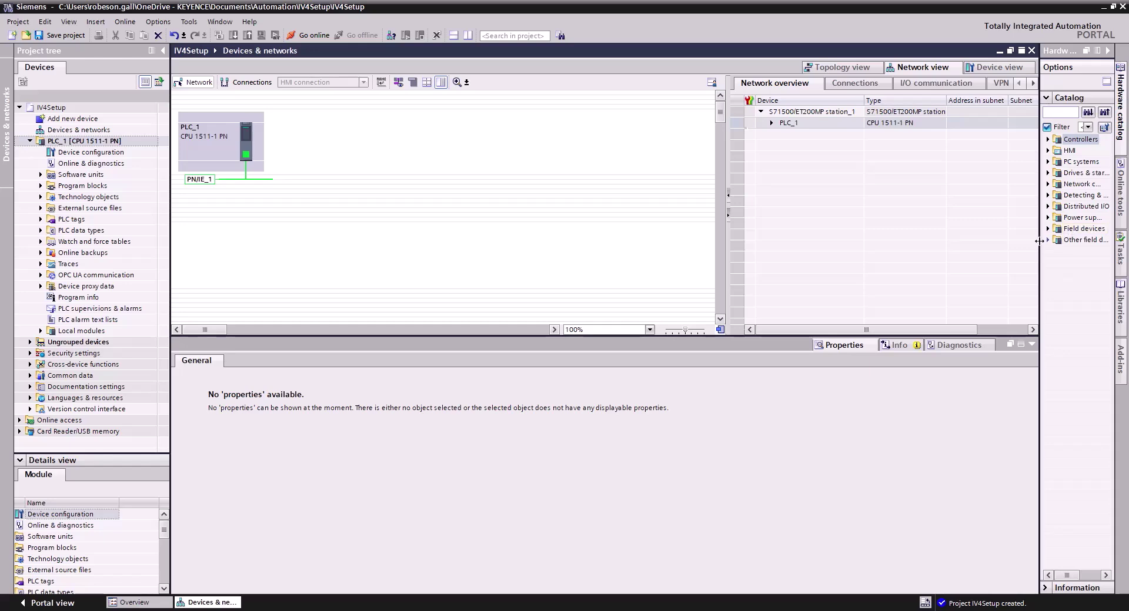
{"action": "left_click_drag", "start_coordinate": [1040, 241], "coordinate": [945, 242]}
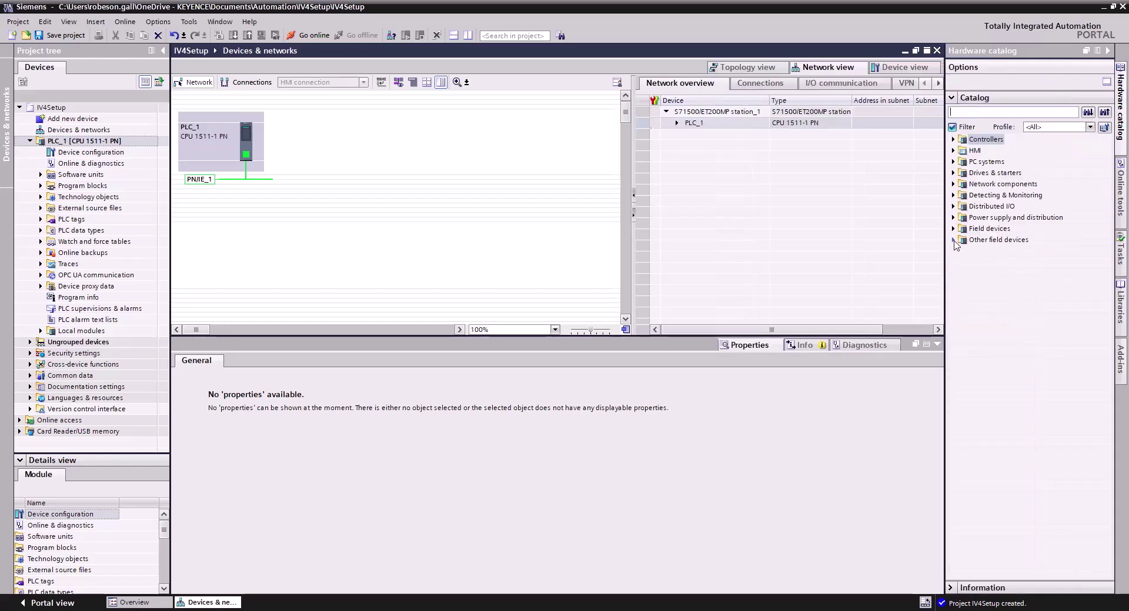
Place the IV4-XXXX from Other field devices > KEYENCE > Keyence Vision Sensors beside PLC_1.
{"action": "left_click", "coordinate": [953, 240]}
{"action": "left_click", "coordinate": [963, 263]}
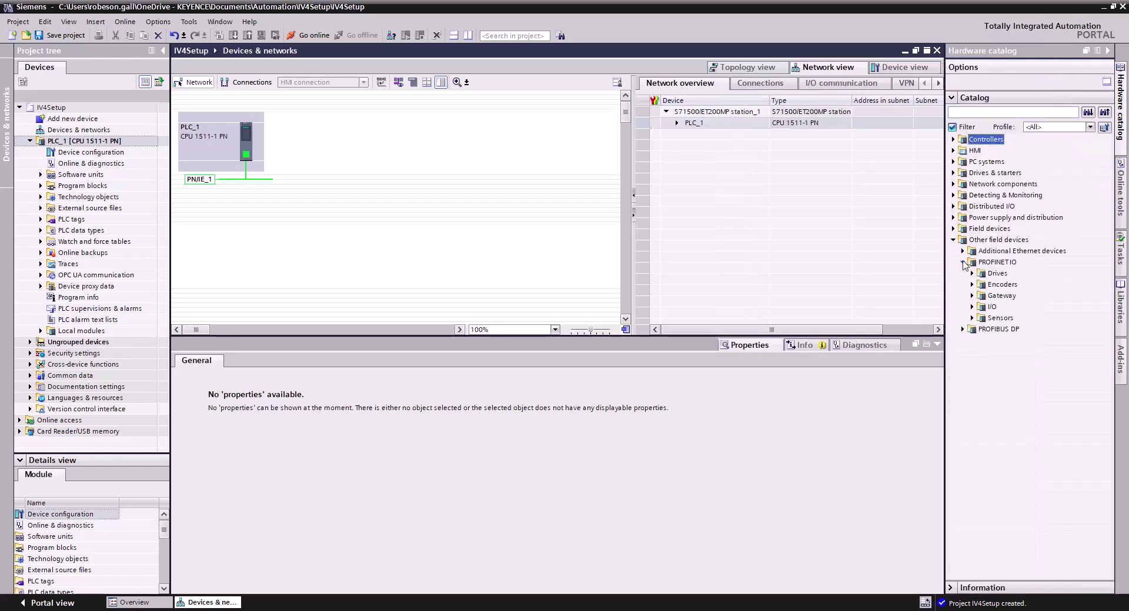
{"action": "left_click", "coordinate": [972, 319]}
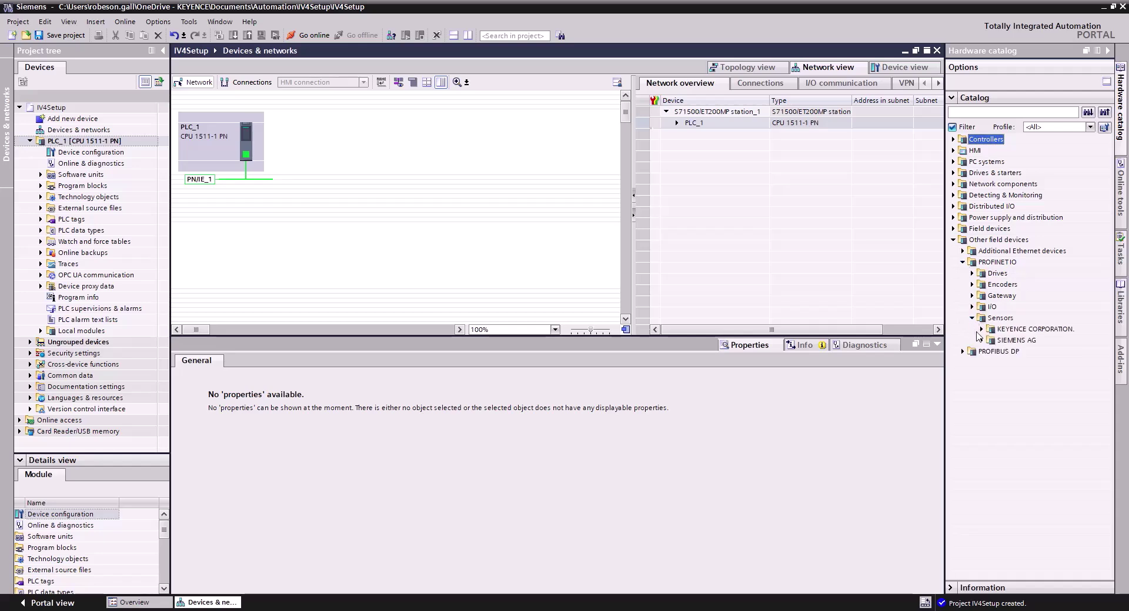
{"action": "left_click", "coordinate": [981, 330]}
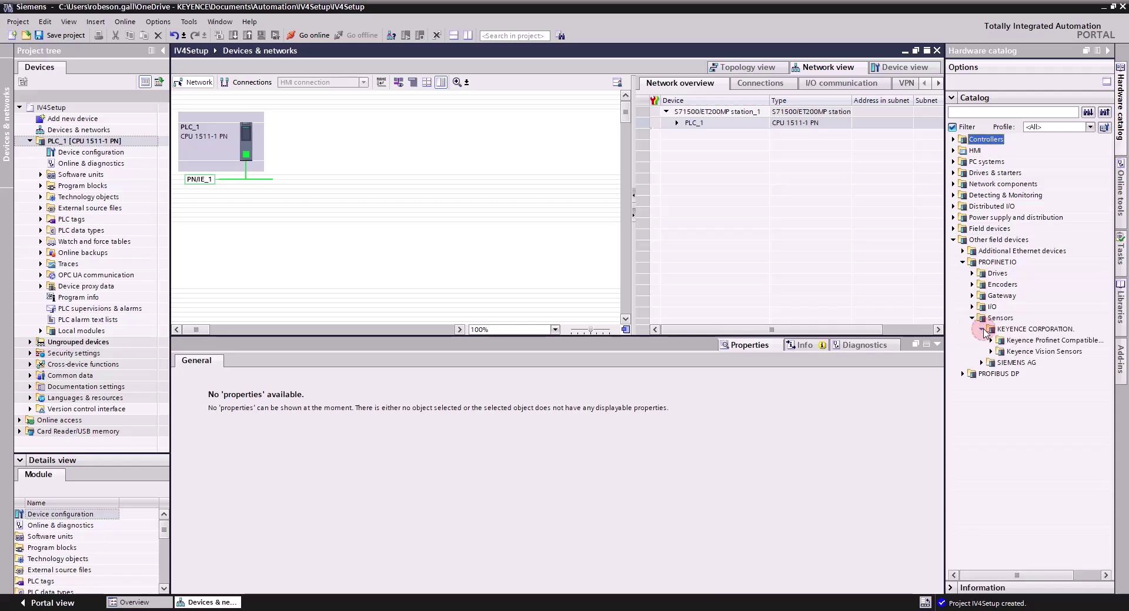
{"action": "left_click", "coordinate": [991, 351]}
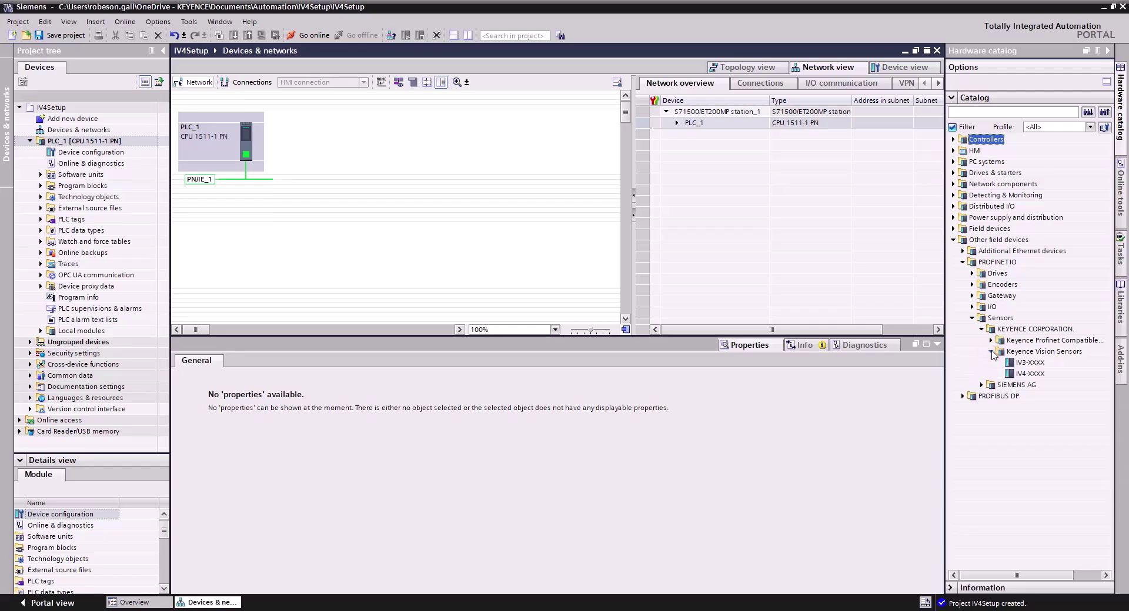
{"action": "left_click", "coordinate": [1026, 373]}
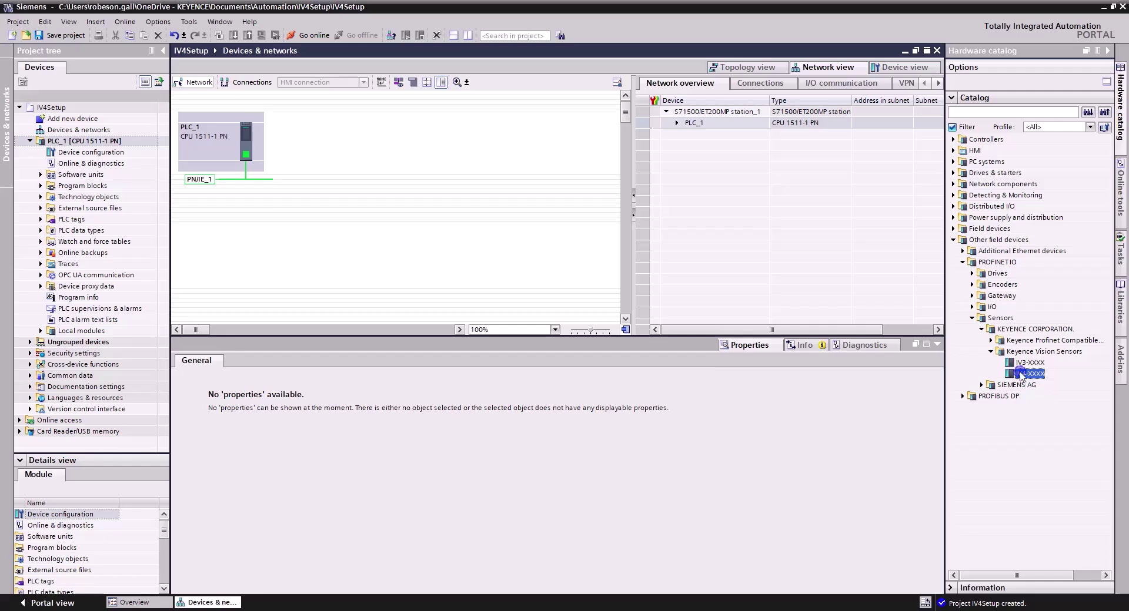
{"action": "left_click_drag", "start_coordinate": [1021, 375], "coordinate": [343, 134]}
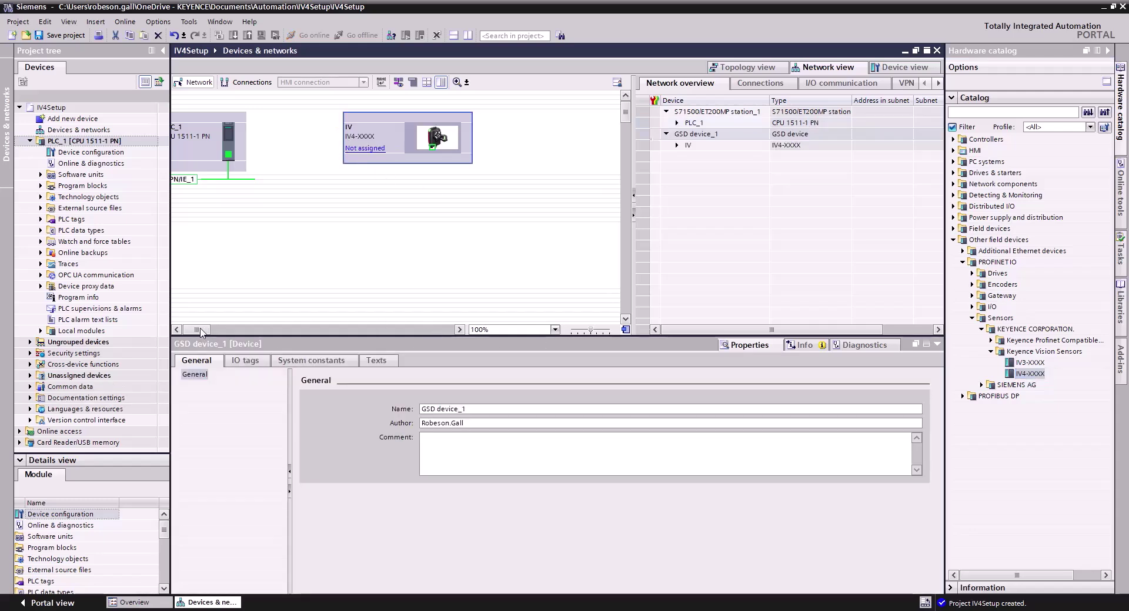
Link PLC_1's PROFINET port to the IV sensor, creating PLC_1.PROFINET IO-System (100).
{"action": "left_click_drag", "start_coordinate": [200, 331], "coordinate": [194, 332]}
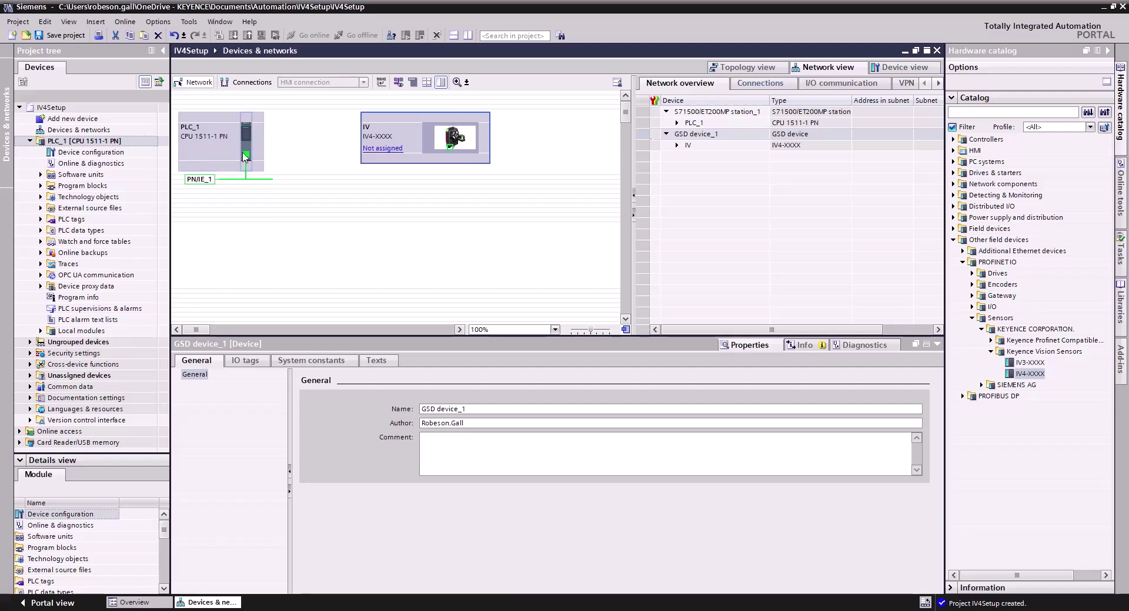
{"action": "left_click_drag", "start_coordinate": [246, 155], "coordinate": [450, 150]}
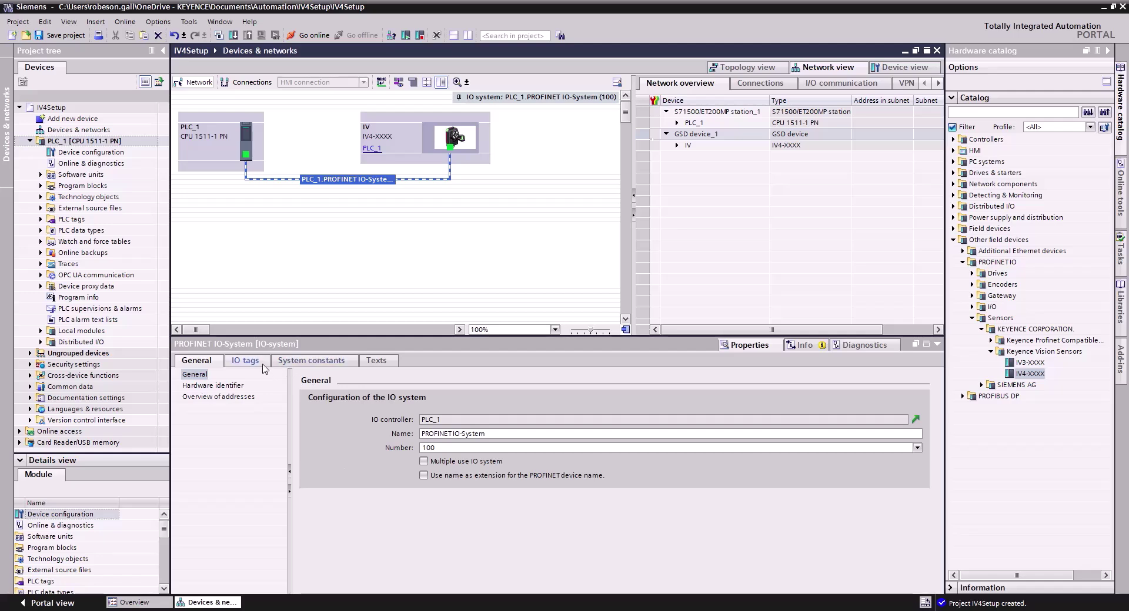
{"action": "left_click", "coordinate": [463, 144]}
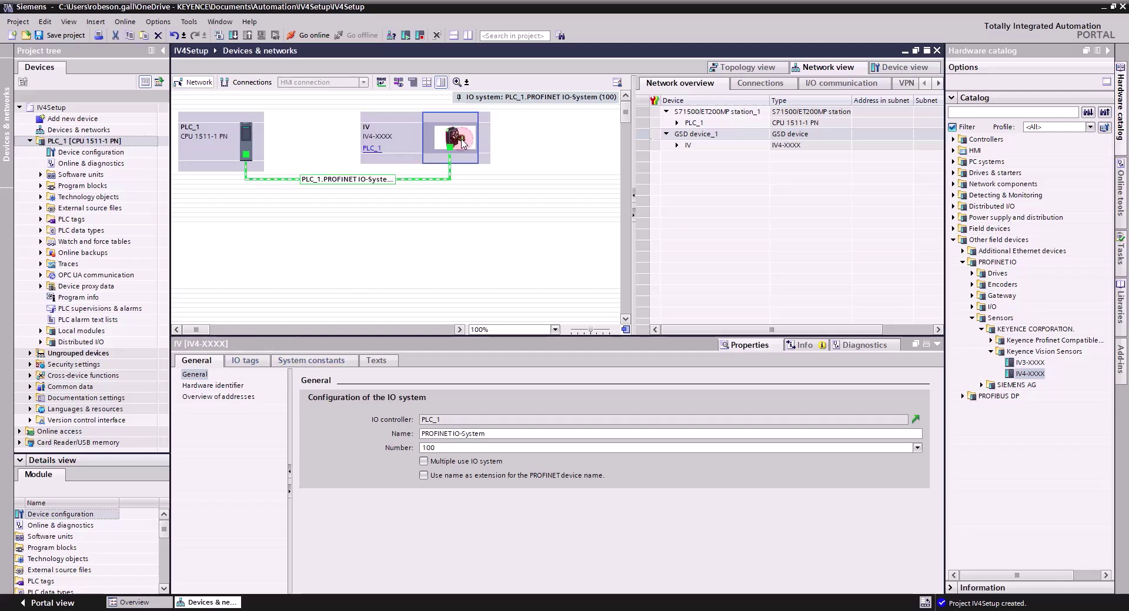
Set the IV sensor's IP address to be set at the device and name it iv4-g500ca.
{"action": "double_click", "coordinate": [464, 144]}
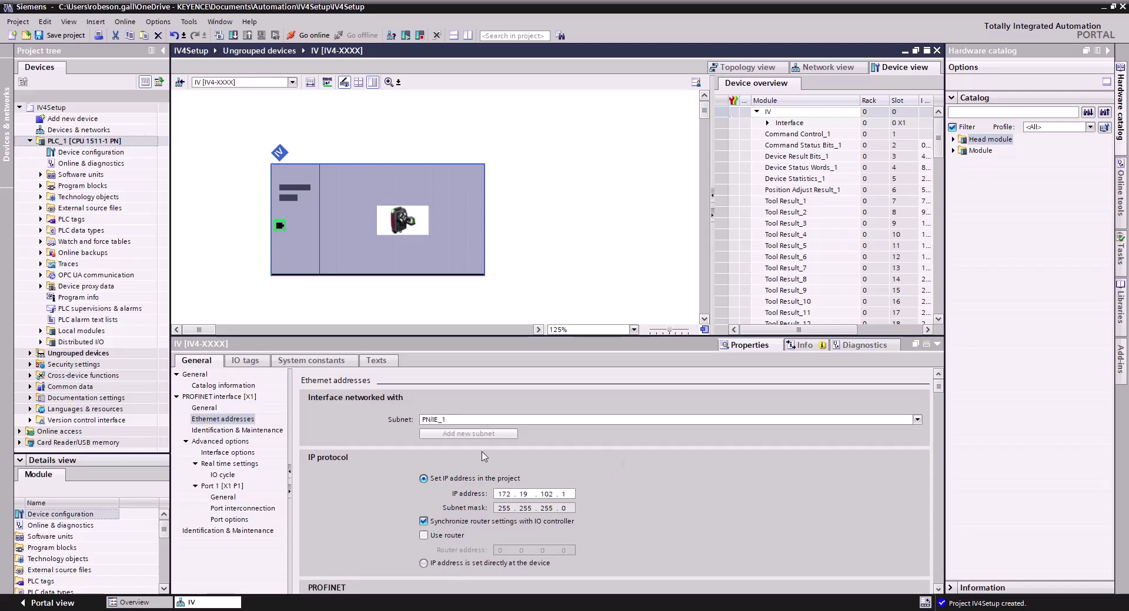
{"action": "left_click", "coordinate": [447, 565]}
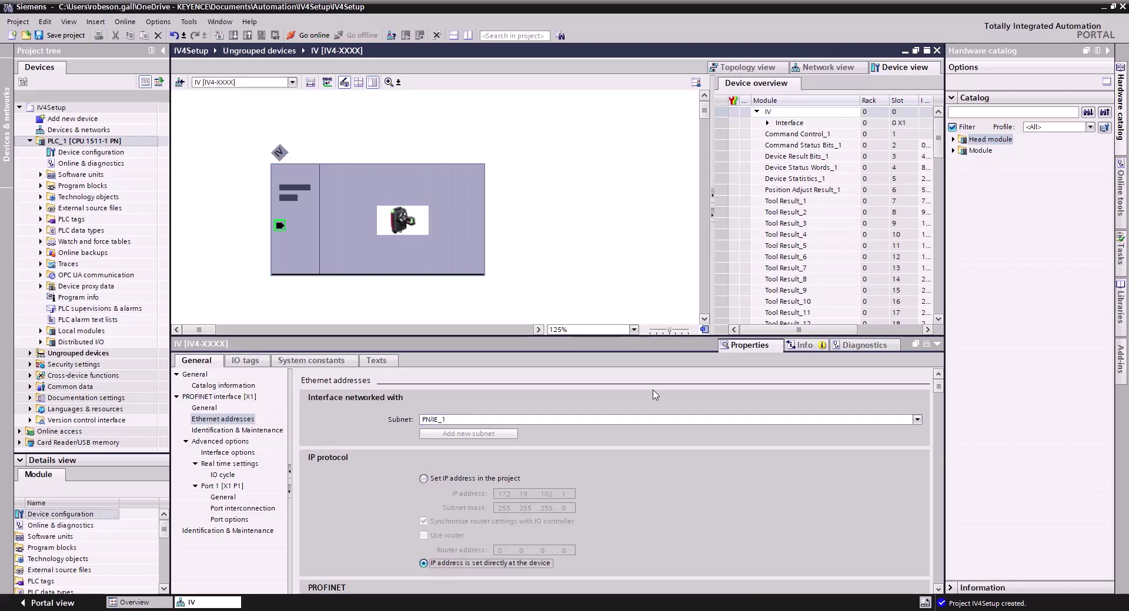
{"action": "scroll", "coordinate": [584, 487], "scroll_direction": "down", "scroll_amount": 3}
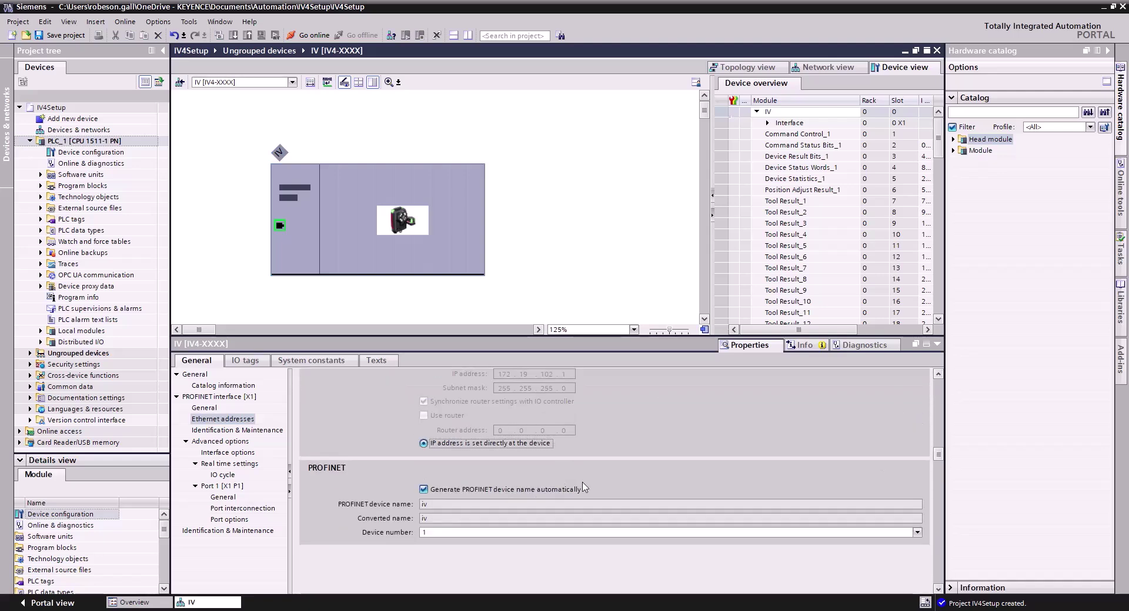
{"action": "left_click", "coordinate": [464, 491]}
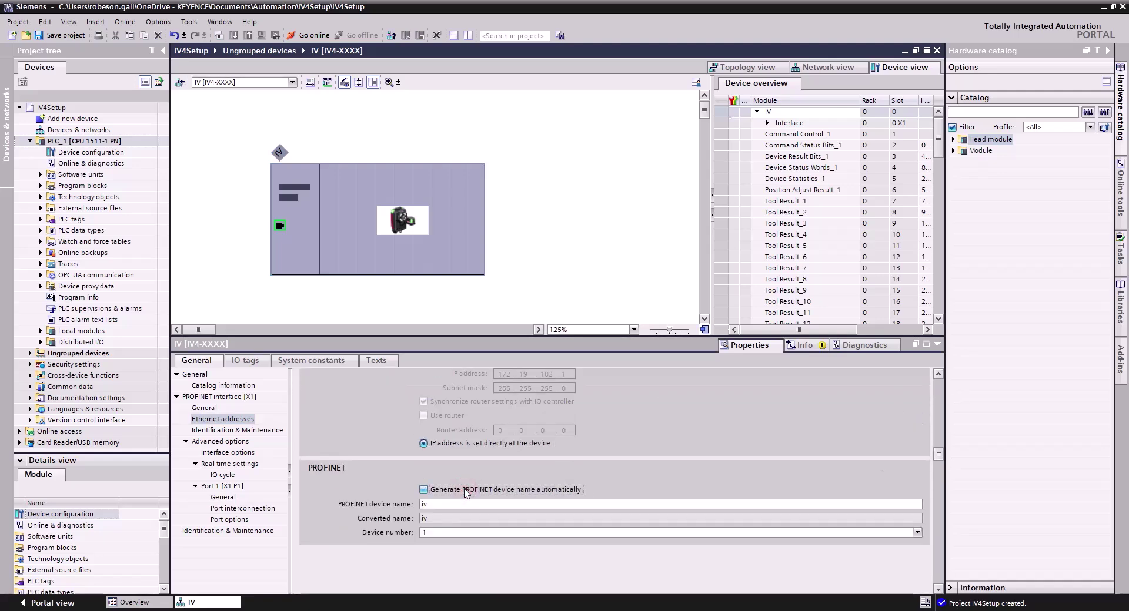
{"action": "left_click", "coordinate": [477, 503]}
{"action": "type", "text": "4-g500ca"}
{"action": "left_click", "coordinate": [464, 443]}
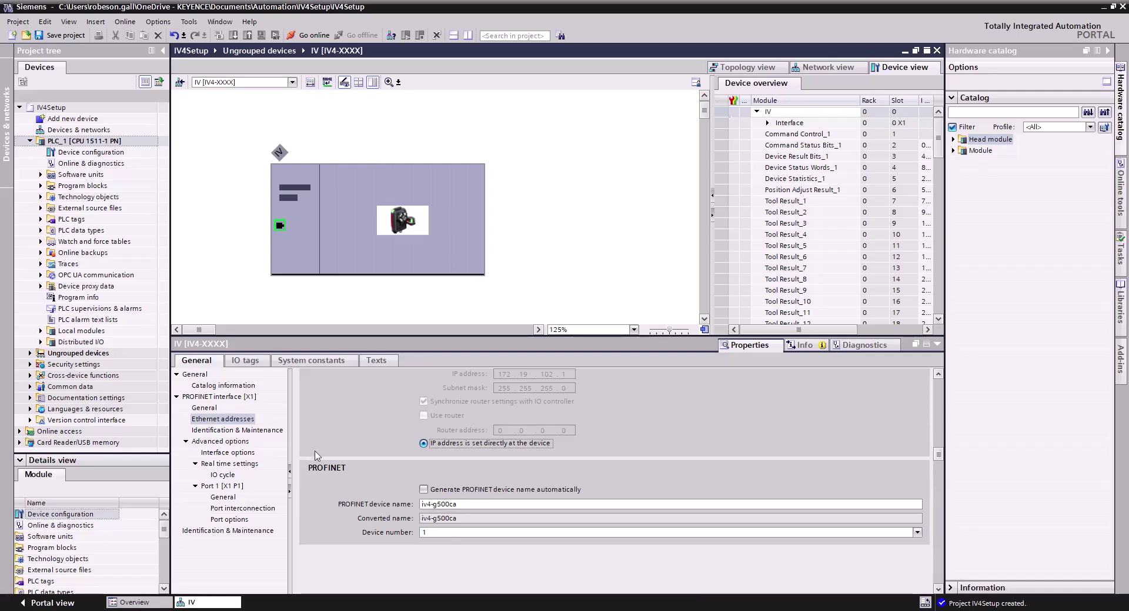
Review the sensor's general properties and catalog information (firmware V1.0.0, GSDML V2.42).
{"action": "scroll", "coordinate": [316, 456], "scroll_direction": "up", "scroll_amount": 4}
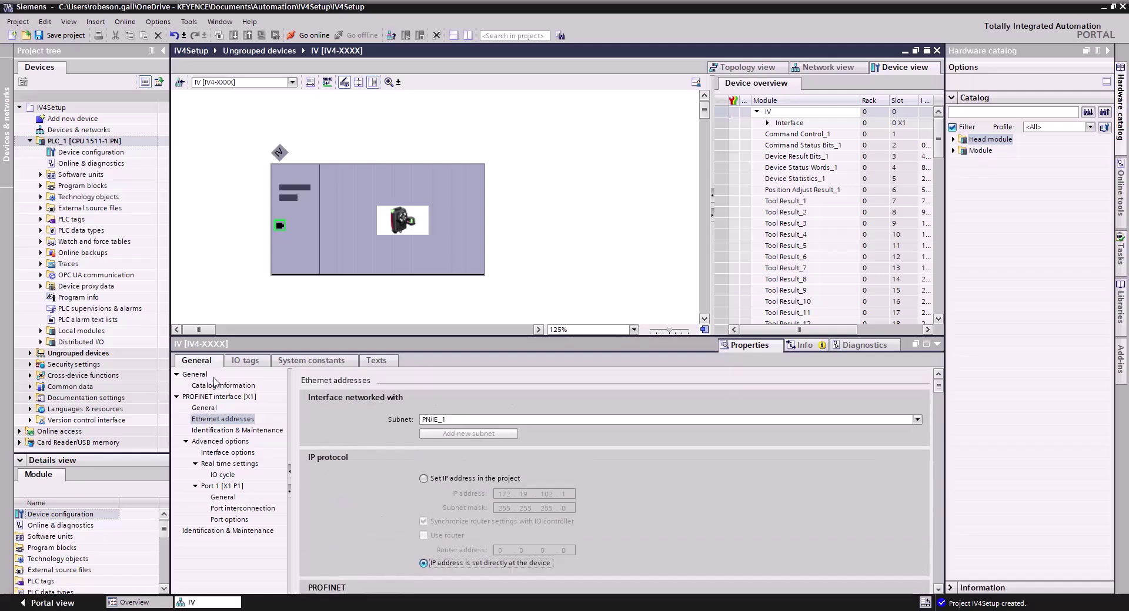
{"action": "left_click", "coordinate": [204, 407]}
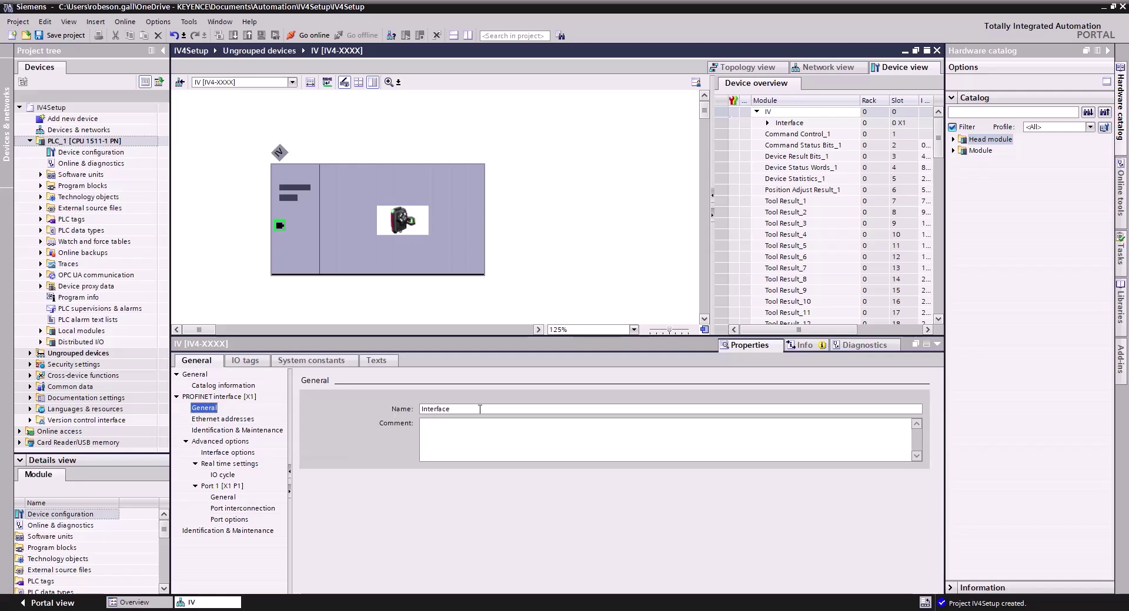
{"action": "left_click", "coordinate": [218, 387]}
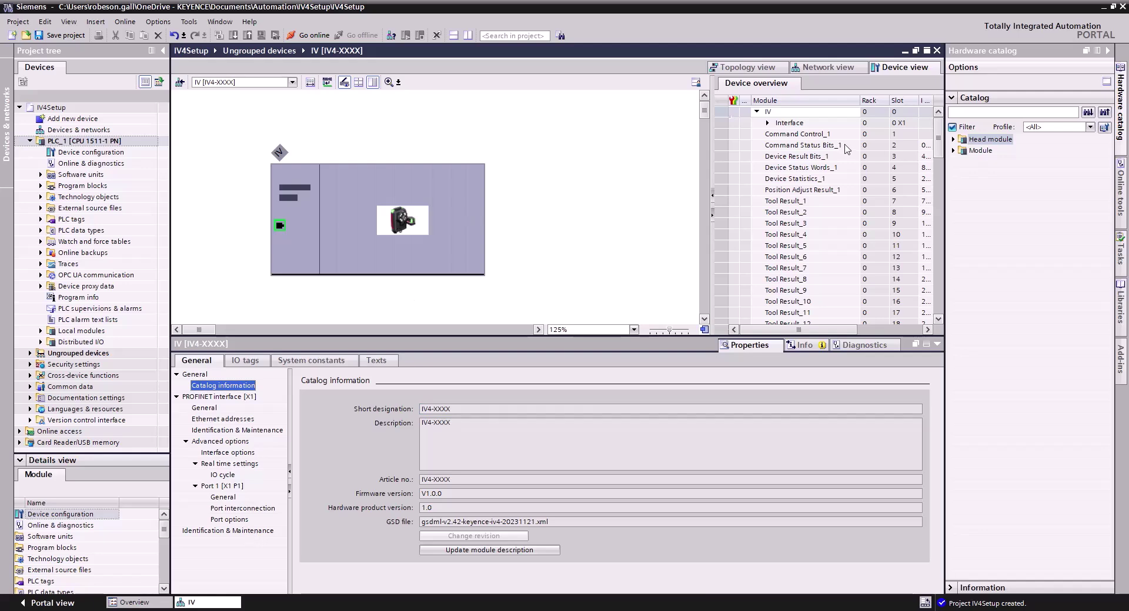
Enlarge the device view and widen the device overview to show the IV modules' address columns.
{"action": "left_click", "coordinate": [729, 145]}
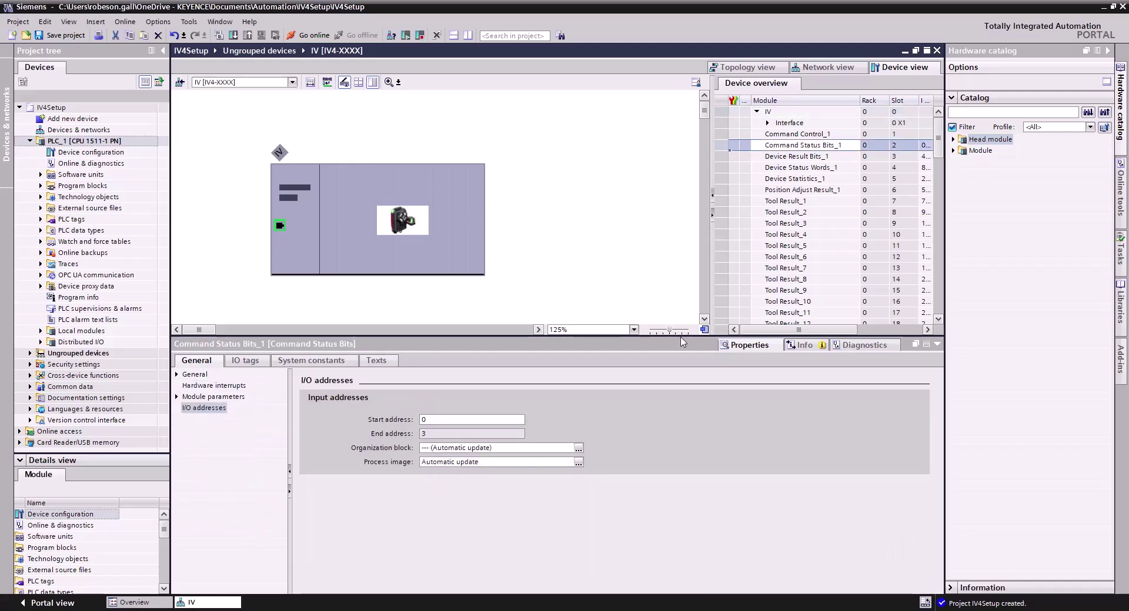
{"action": "left_click", "coordinate": [779, 124]}
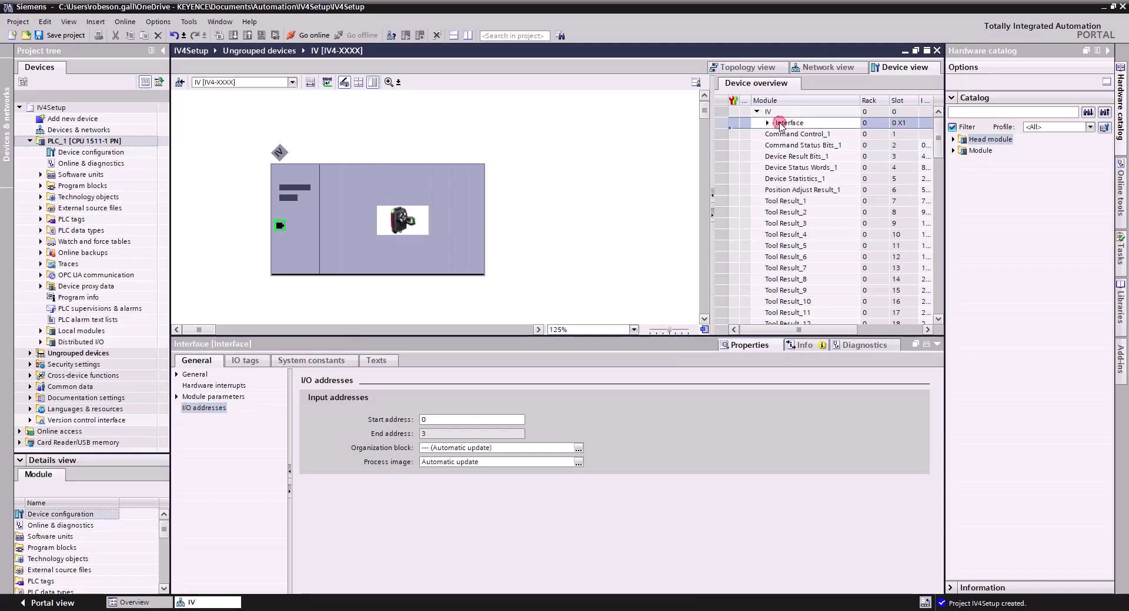
{"action": "left_click", "coordinate": [774, 112]}
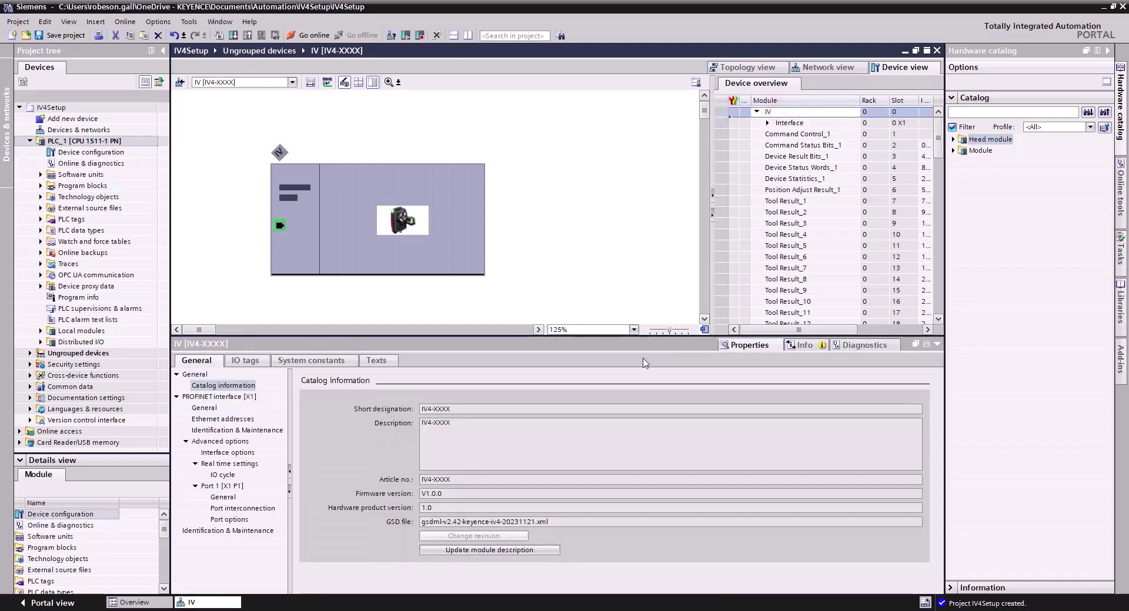
{"action": "left_click_drag", "start_coordinate": [485, 339], "coordinate": [545, 480]}
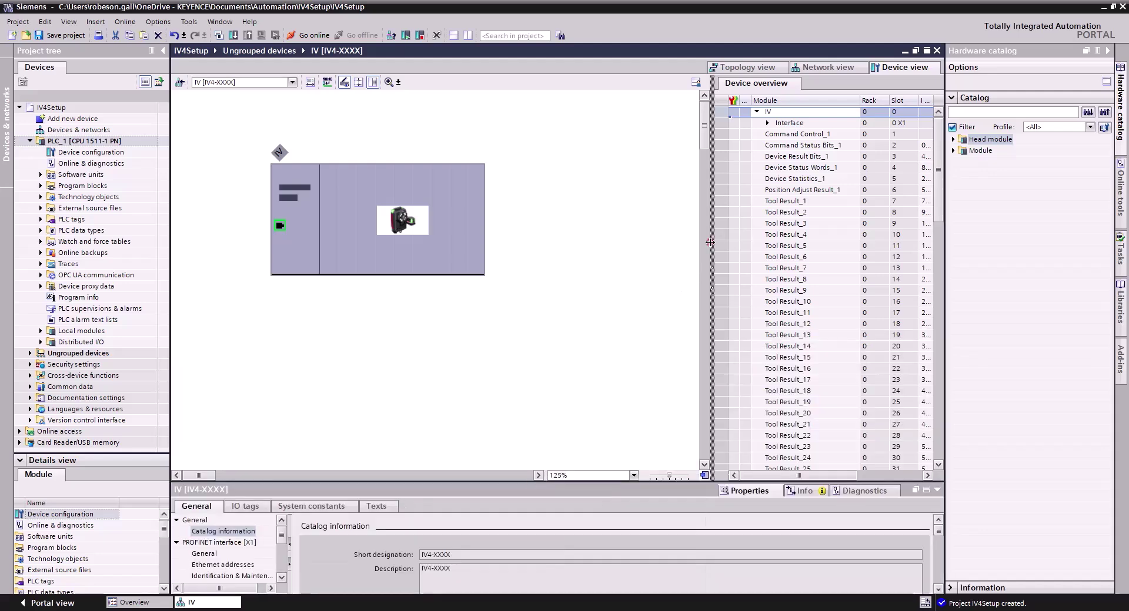
{"action": "left_click_drag", "start_coordinate": [711, 242], "coordinate": [613, 225]}
Set Command Status Bits_1's input start address to 0, giving I 0...3.
{"action": "left_click", "coordinate": [735, 134]}
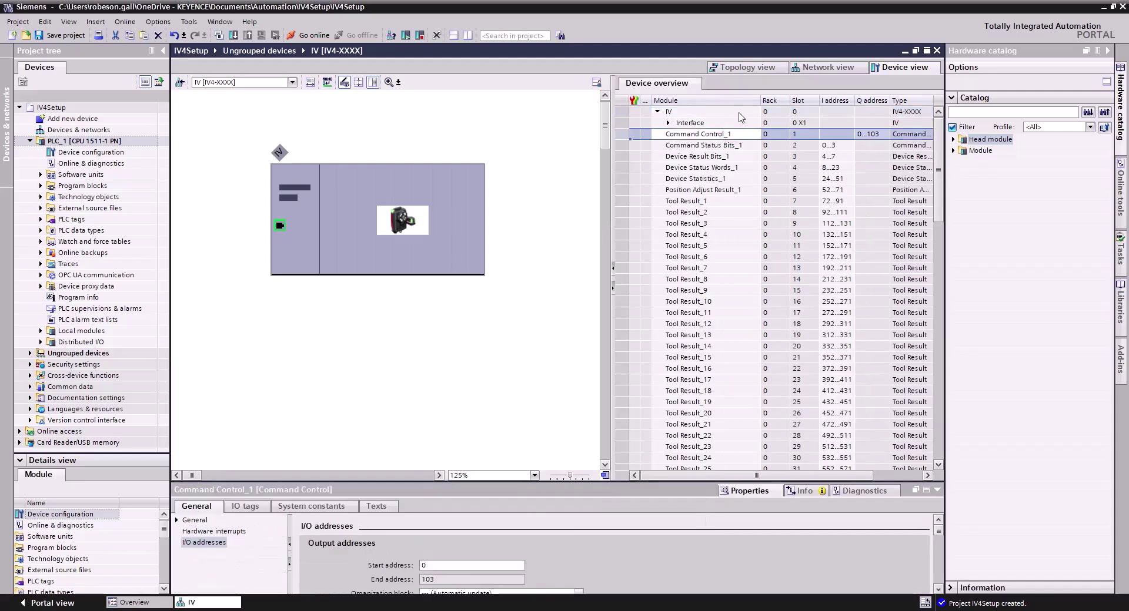
{"action": "left_click", "coordinate": [873, 134]}
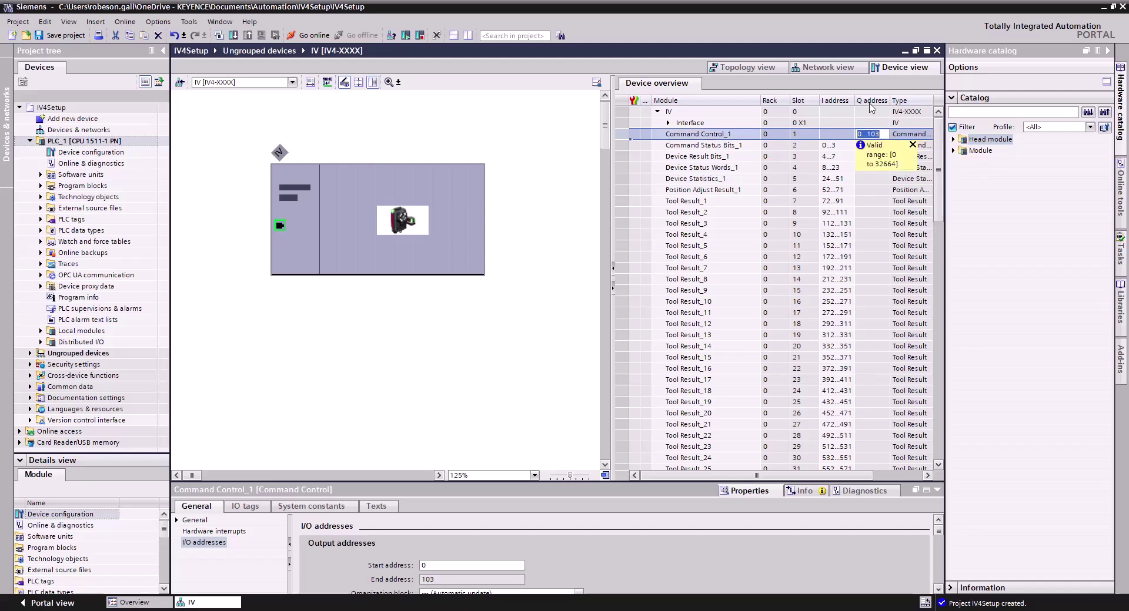
{"action": "left_click", "coordinate": [703, 147]}
{"action": "left_click", "coordinate": [811, 391]}
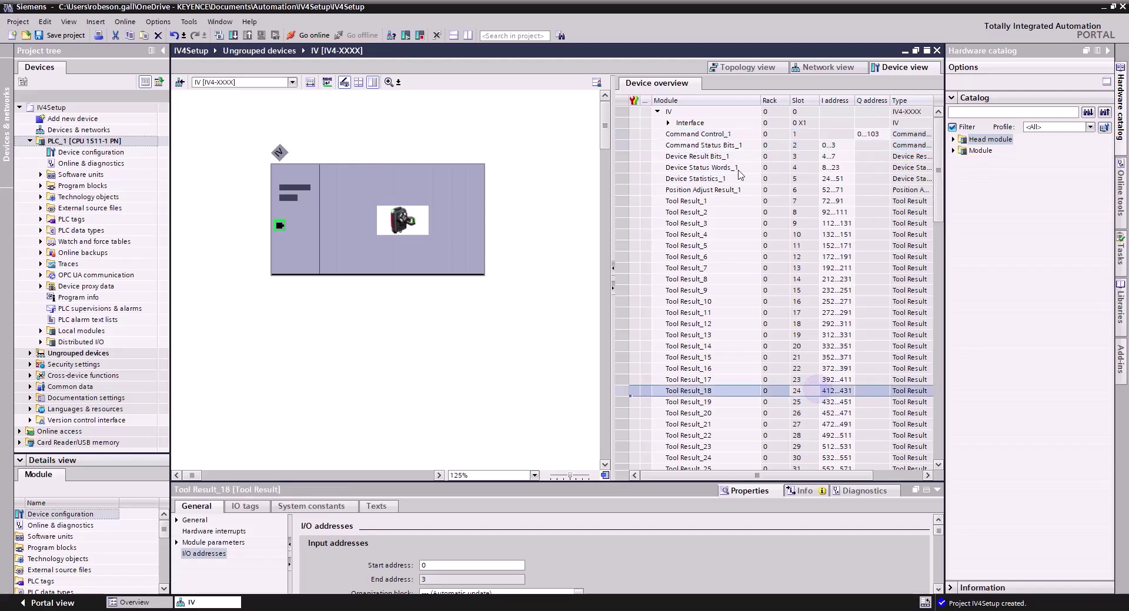
{"action": "left_click", "coordinate": [729, 146]}
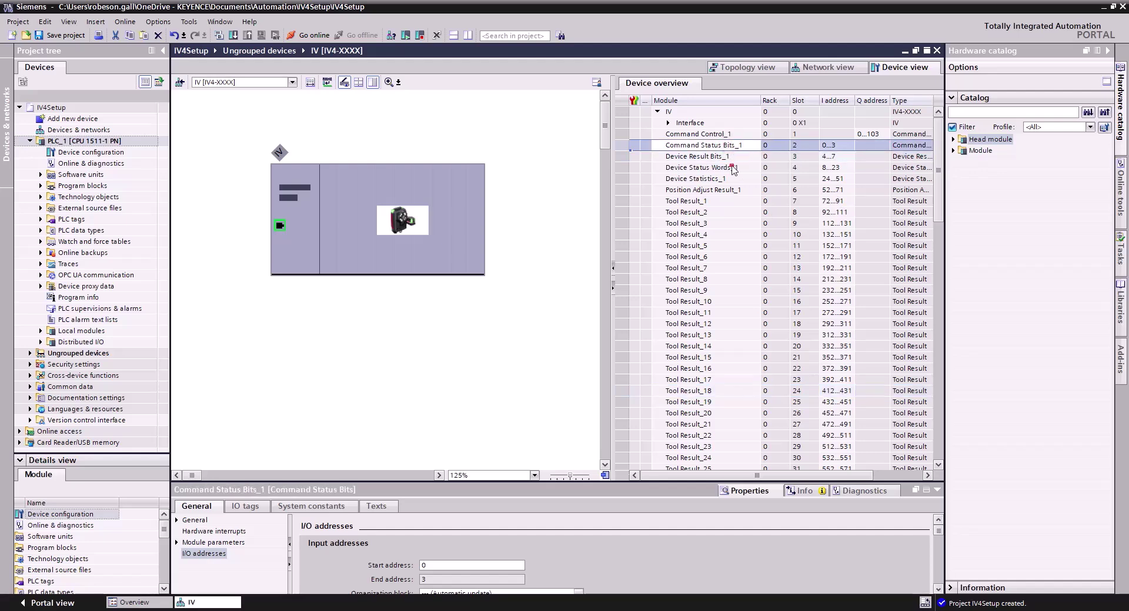
{"action": "left_click", "coordinate": [733, 170]}
{"action": "left_click", "coordinate": [832, 146]}
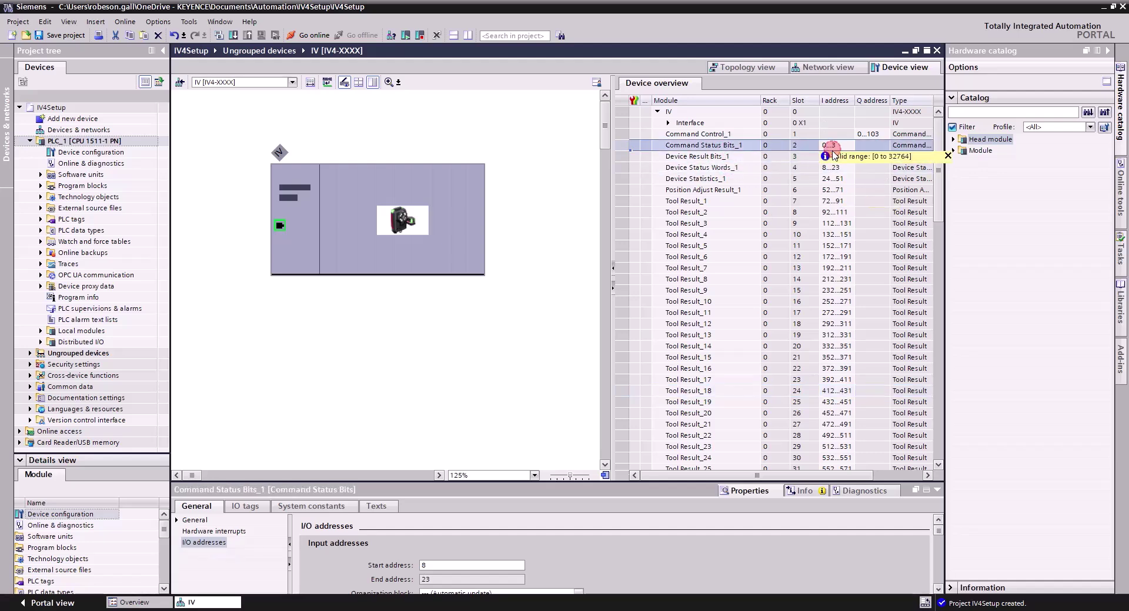
{"action": "key", "text": "Return"}
Review the address ranges of Command Control_1 (Q 0...103), Device Result Bits_1 and Tool Result_4.
{"action": "scroll", "coordinate": [832, 294], "scroll_direction": "down", "scroll_amount": 15}
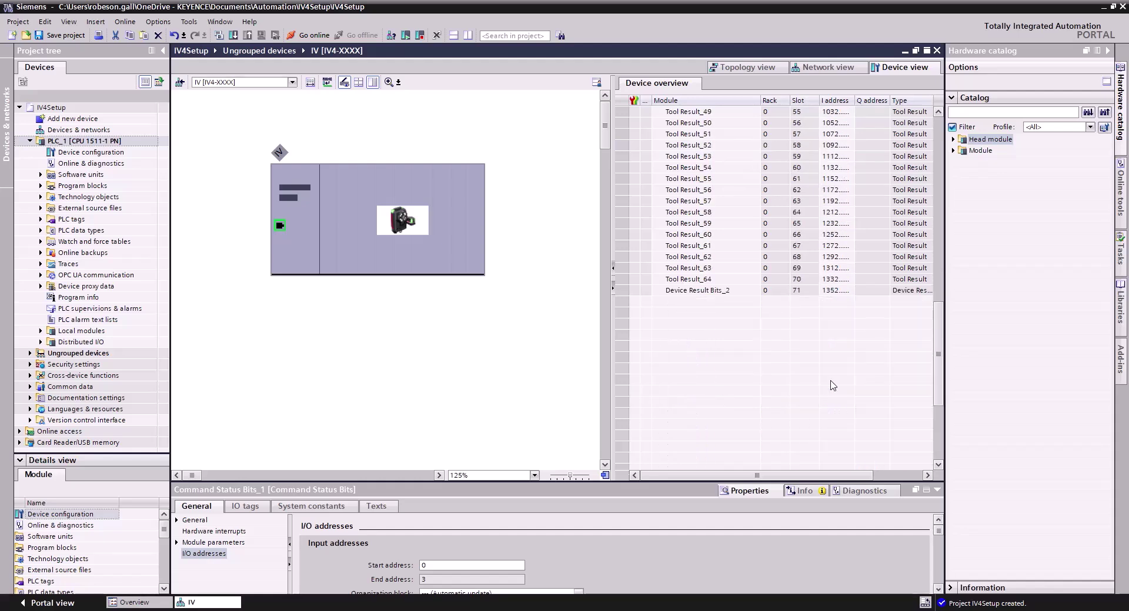
{"action": "scroll", "coordinate": [852, 246], "scroll_direction": "up", "scroll_amount": 15}
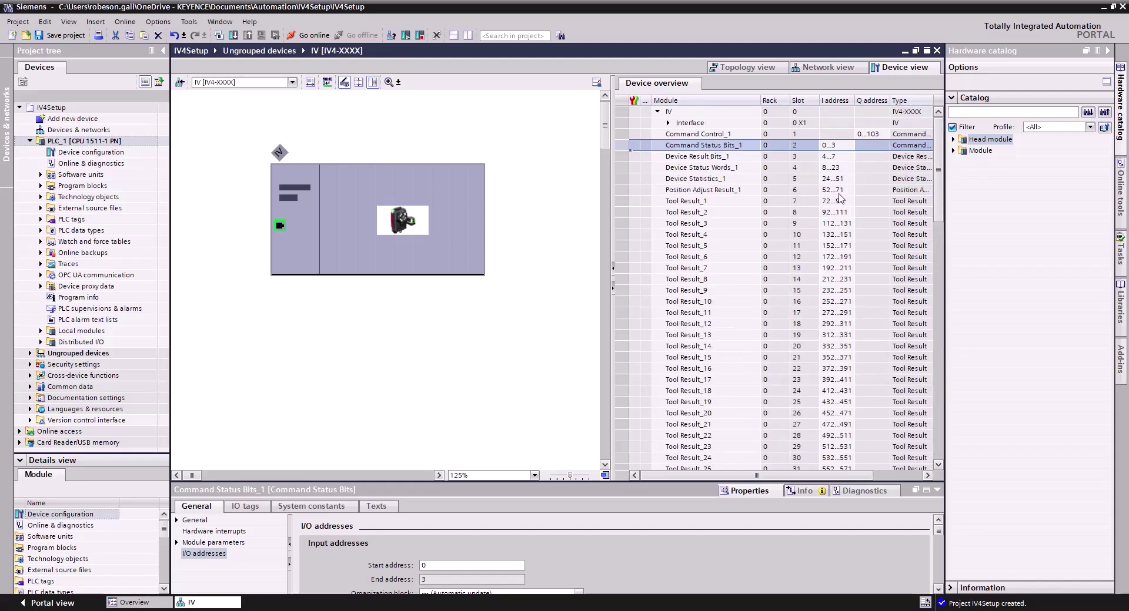
{"action": "left_click", "coordinate": [834, 133]}
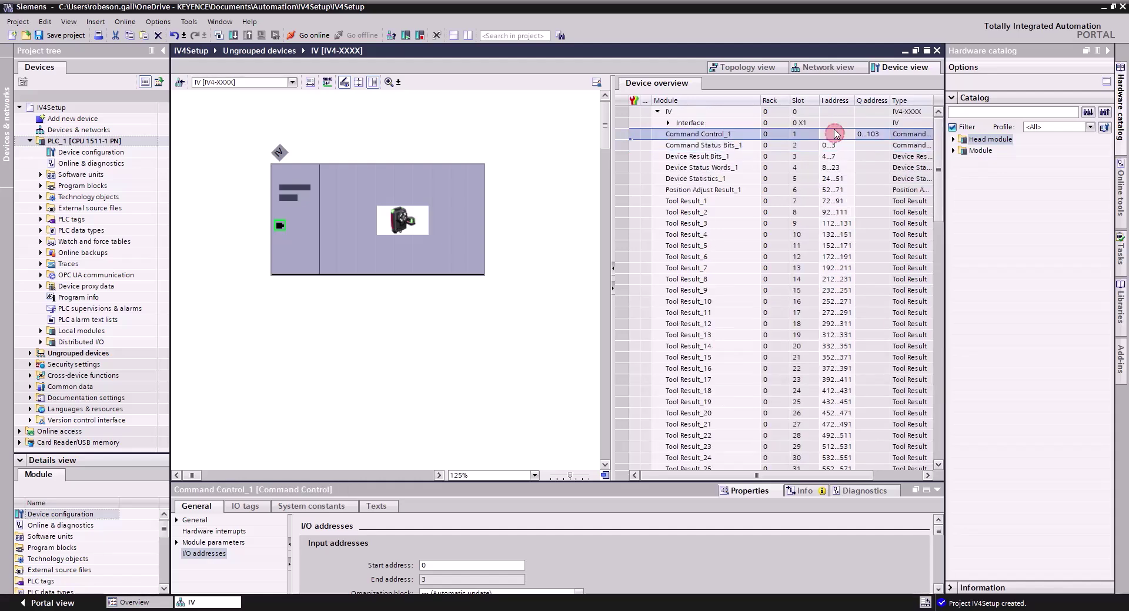
{"action": "left_click", "coordinate": [697, 156]}
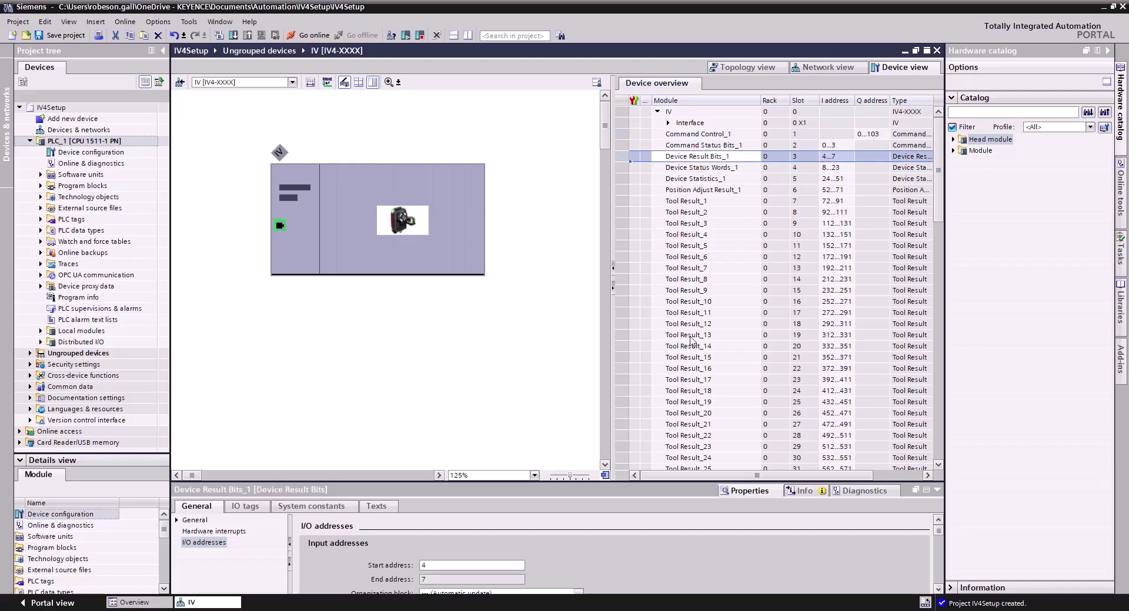
{"action": "left_click", "coordinate": [688, 234]}
{"action": "left_click", "coordinate": [396, 440]}
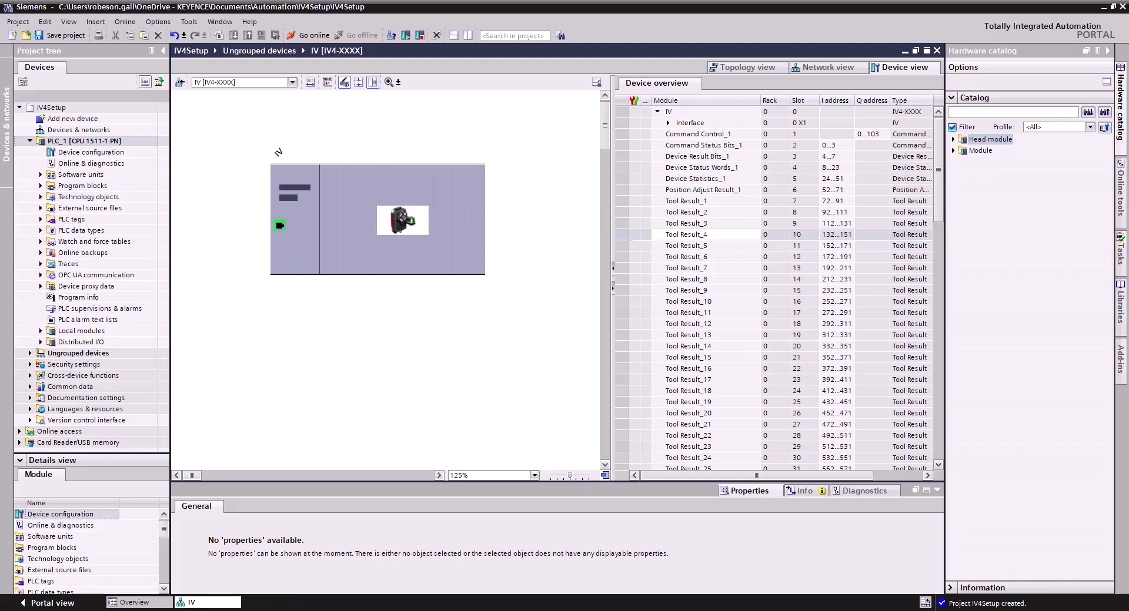
Bring up the IV4 manual in Edge and scroll to the Command Control table on pages 307–308.
{"action": "key", "text": "alt+Tab"}
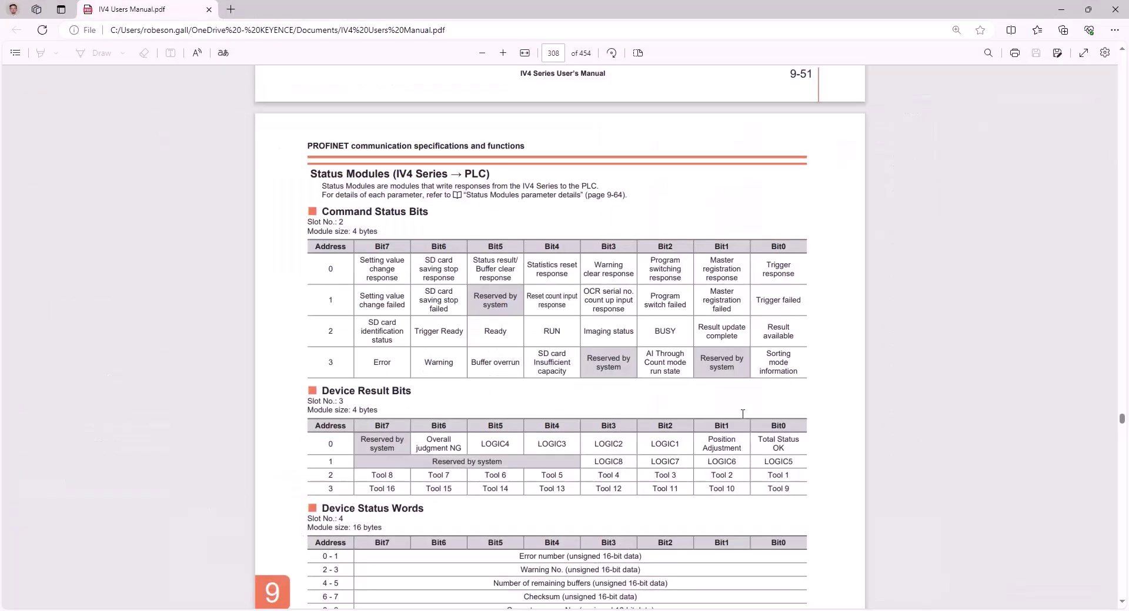
{"action": "scroll", "coordinate": [604, 294], "scroll_direction": "down", "scroll_amount": 1}
{"action": "scroll", "coordinate": [707, 185], "scroll_direction": "up", "scroll_amount": 2}
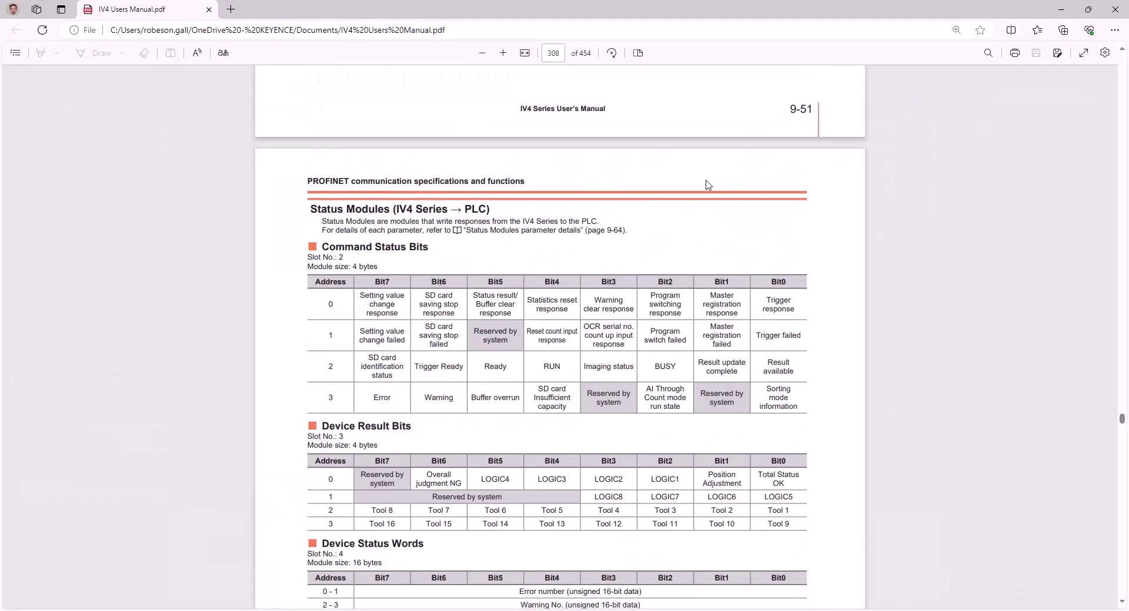
{"action": "left_click", "coordinate": [714, 186]}
{"action": "left_click", "coordinate": [300, 168]}
{"action": "scroll", "coordinate": [823, 262], "scroll_direction": "up", "scroll_amount": 15}
{"action": "scroll", "coordinate": [826, 264], "scroll_direction": "down", "scroll_amount": 10}
{"action": "scroll", "coordinate": [757, 248], "scroll_direction": "up", "scroll_amount": 4}
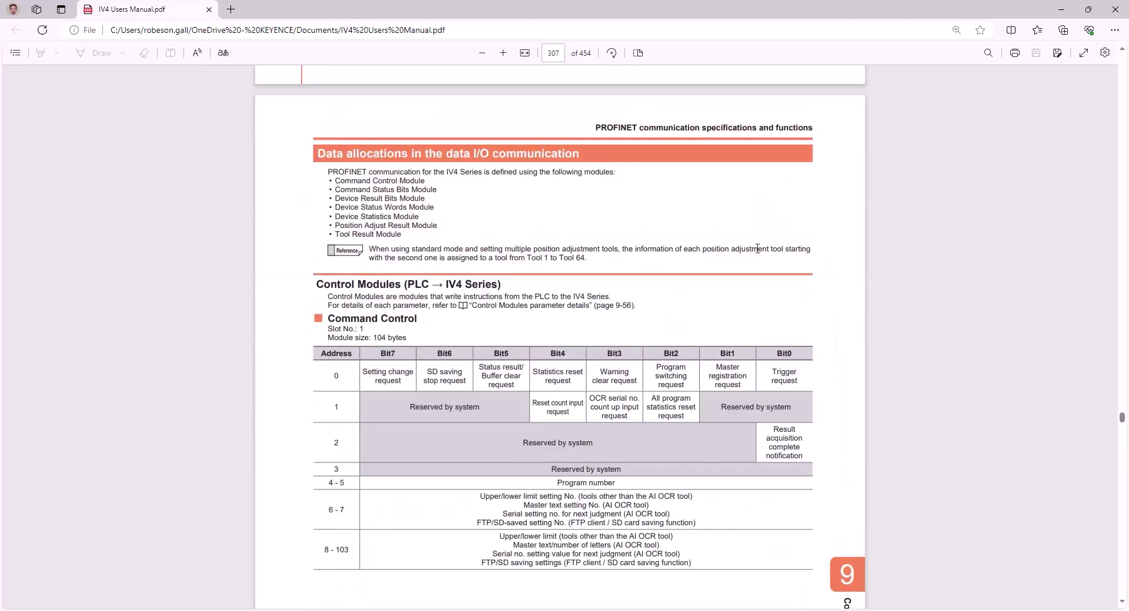
{"action": "scroll", "coordinate": [727, 440], "scroll_direction": "down", "scroll_amount": 2}
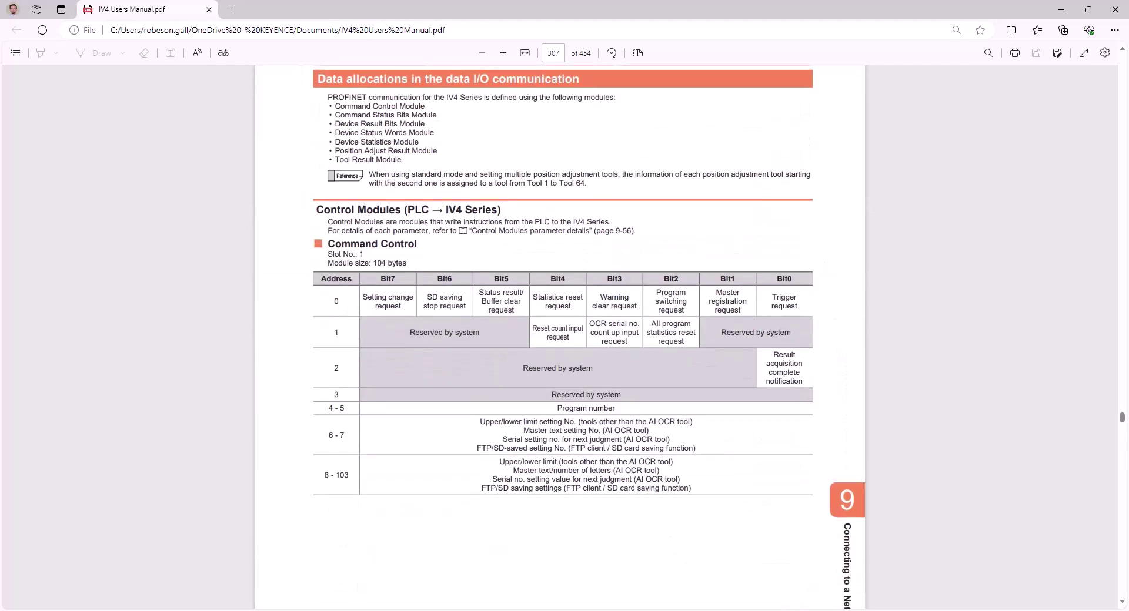
Snap the manual to the left half and compare its Command Control table with Command Control_1's Q range.
{"action": "left_click_drag", "start_coordinate": [386, 6], "coordinate": [1, 176]}
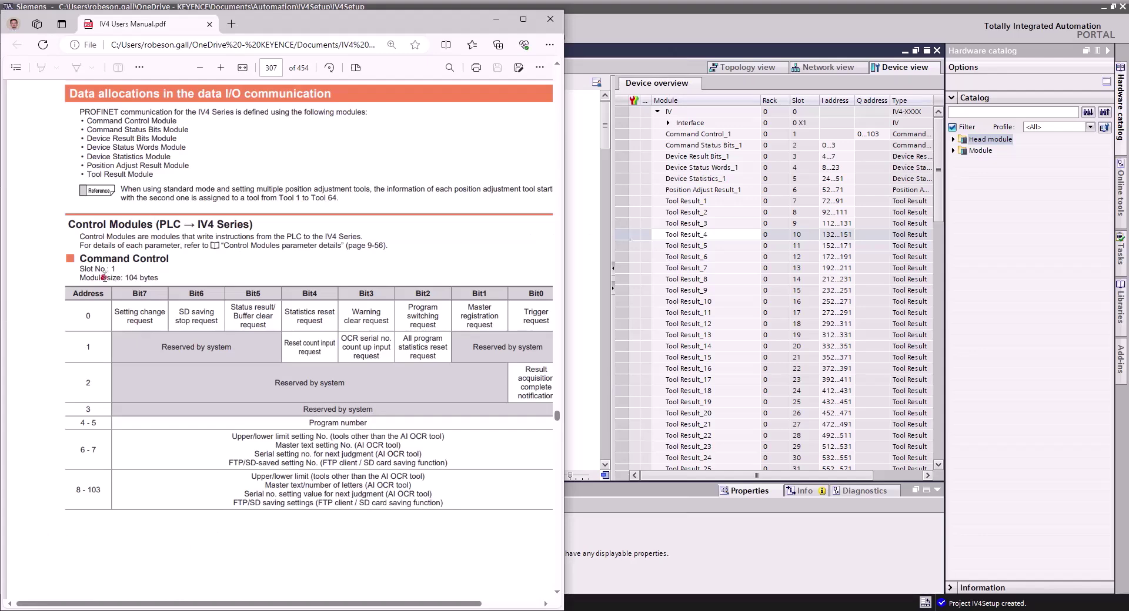
{"action": "scroll", "coordinate": [394, 419], "scroll_direction": "up", "scroll_amount": 10}
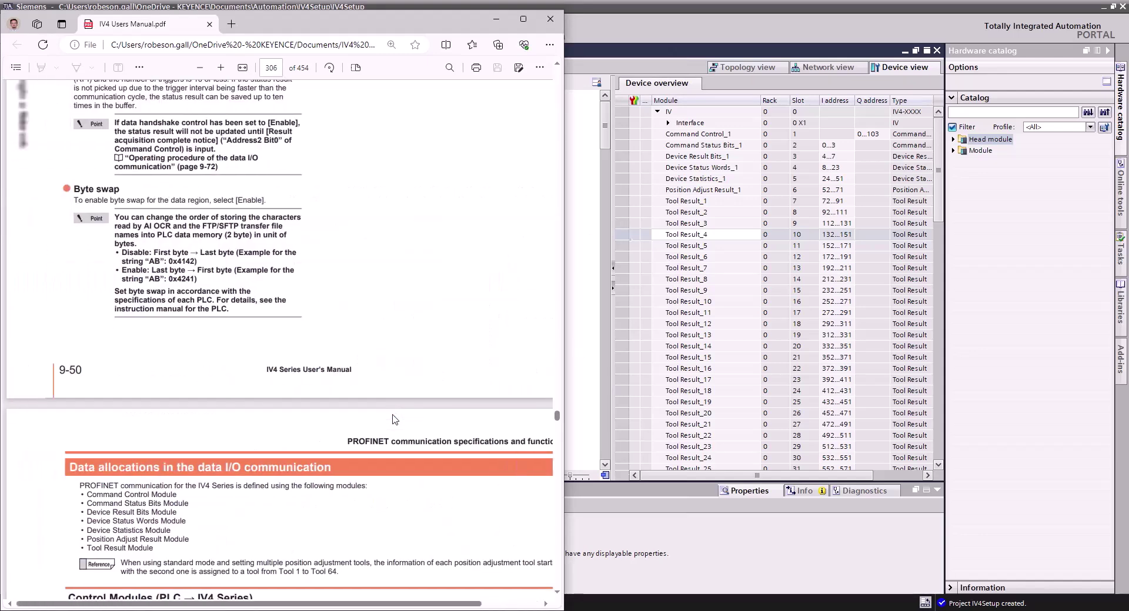
{"action": "scroll", "coordinate": [394, 419], "scroll_direction": "down", "scroll_amount": 5}
{"action": "scroll", "coordinate": [394, 419], "scroll_direction": "down", "scroll_amount": 1}
{"action": "scroll", "coordinate": [394, 419], "scroll_direction": "left", "scroll_amount": 1}
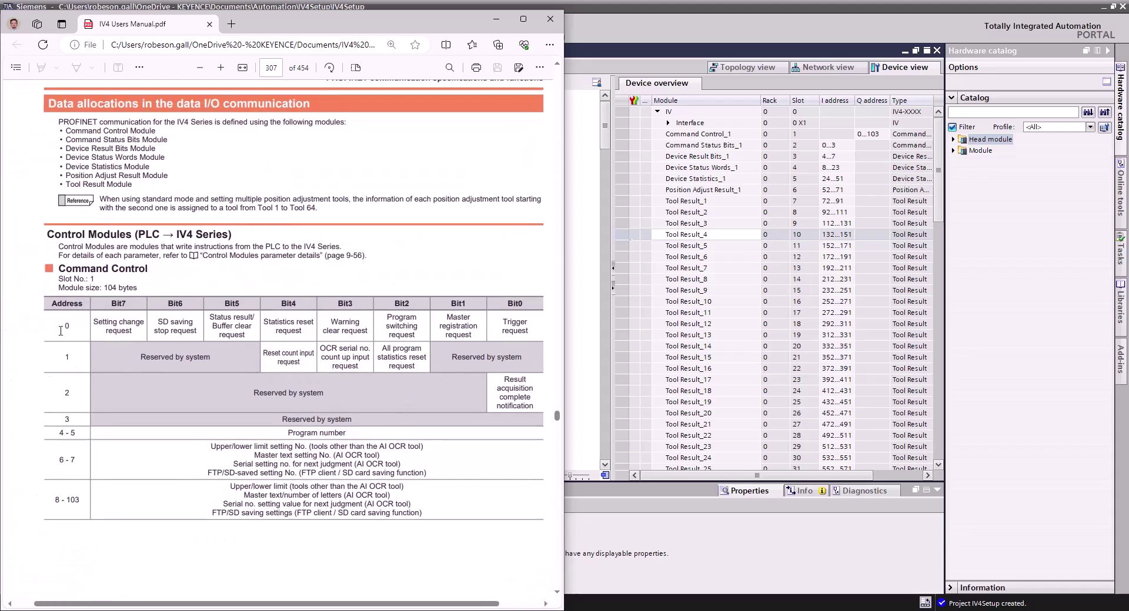
{"action": "left_click_drag", "start_coordinate": [60, 326], "coordinate": [64, 490]}
{"action": "left_click", "coordinate": [64, 490]}
{"action": "left_click", "coordinate": [873, 150]}
{"action": "left_click", "coordinate": [872, 134]}
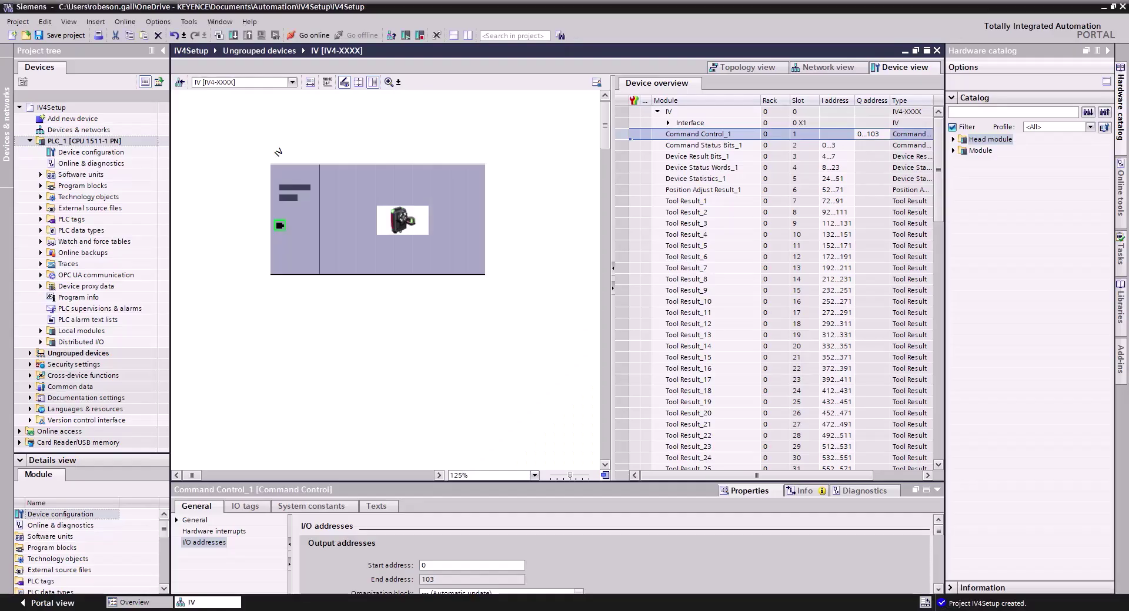
Scroll the manual on to the status-bit tables on page 308, then return to TIA Portal.
{"action": "key", "text": "alt+Tab"}
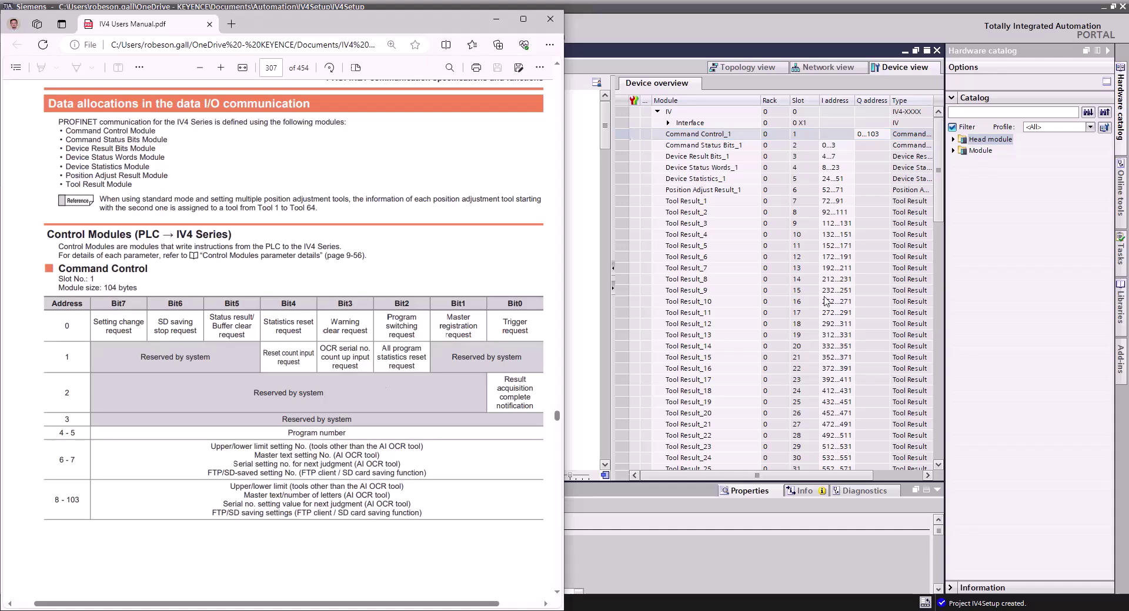
{"action": "scroll", "coordinate": [382, 414], "scroll_direction": "down", "scroll_amount": 15}
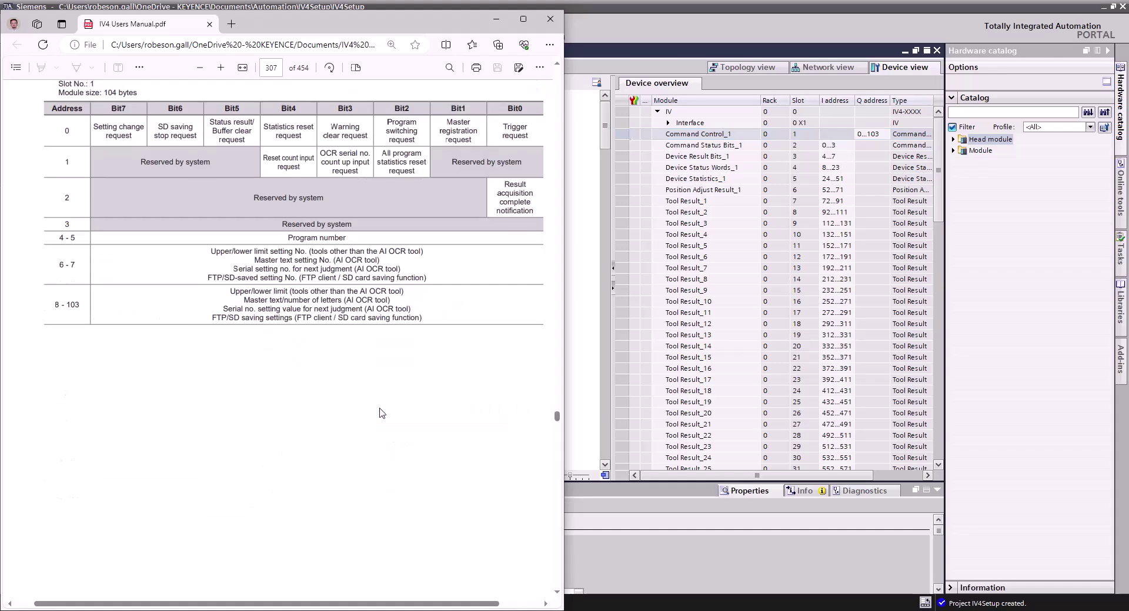
{"action": "scroll", "coordinate": [380, 413], "scroll_direction": "down", "scroll_amount": 5}
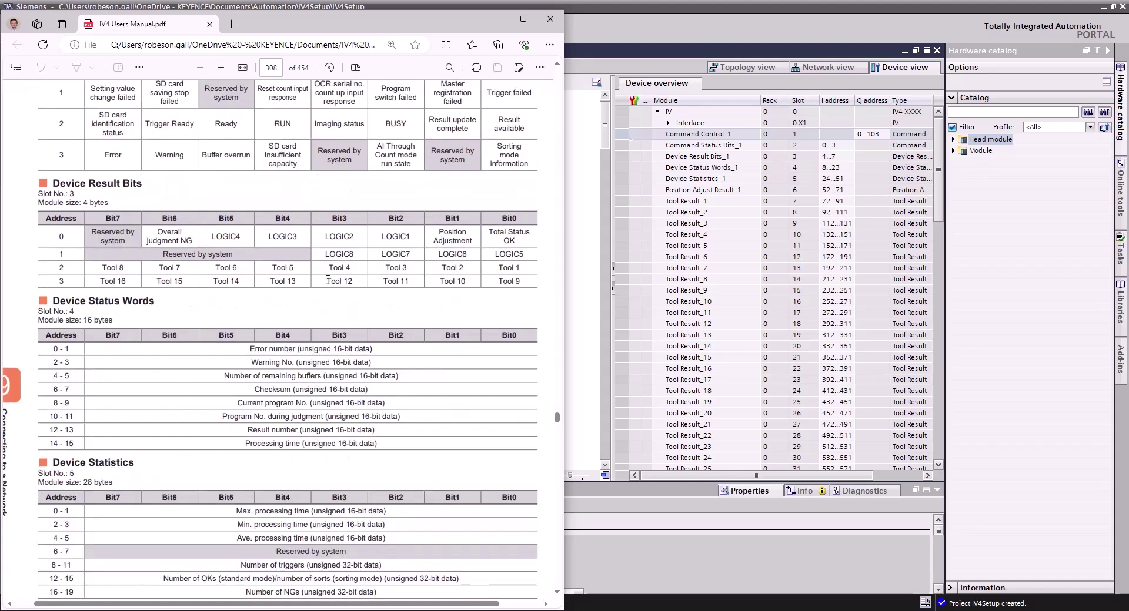
{"action": "scroll", "coordinate": [254, 128], "scroll_direction": "down", "scroll_amount": 1}
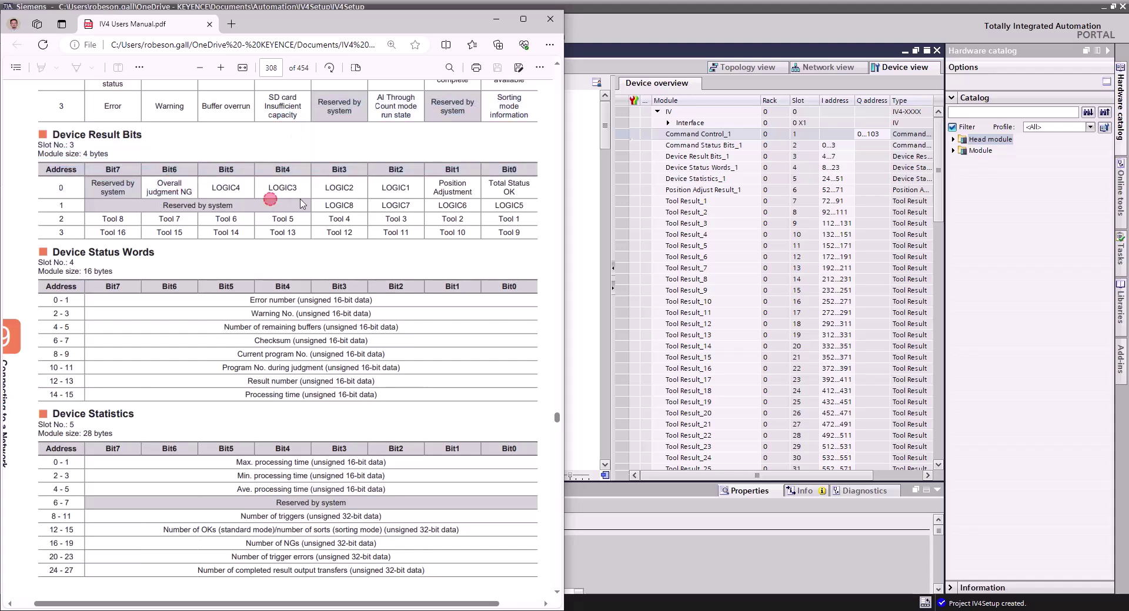
{"action": "left_click", "coordinate": [169, 196]}
{"action": "mouse_move", "coordinate": [413, 29]}
{"action": "left_mouse_down"}
{"action": "mouse_move", "coordinate": [394, 29]}
{"action": "mouse_move", "coordinate": [406, 27]}
{"action": "left_mouse_up"}
{"action": "scroll", "coordinate": [239, 491], "scroll_direction": "up", "scroll_amount": 1}
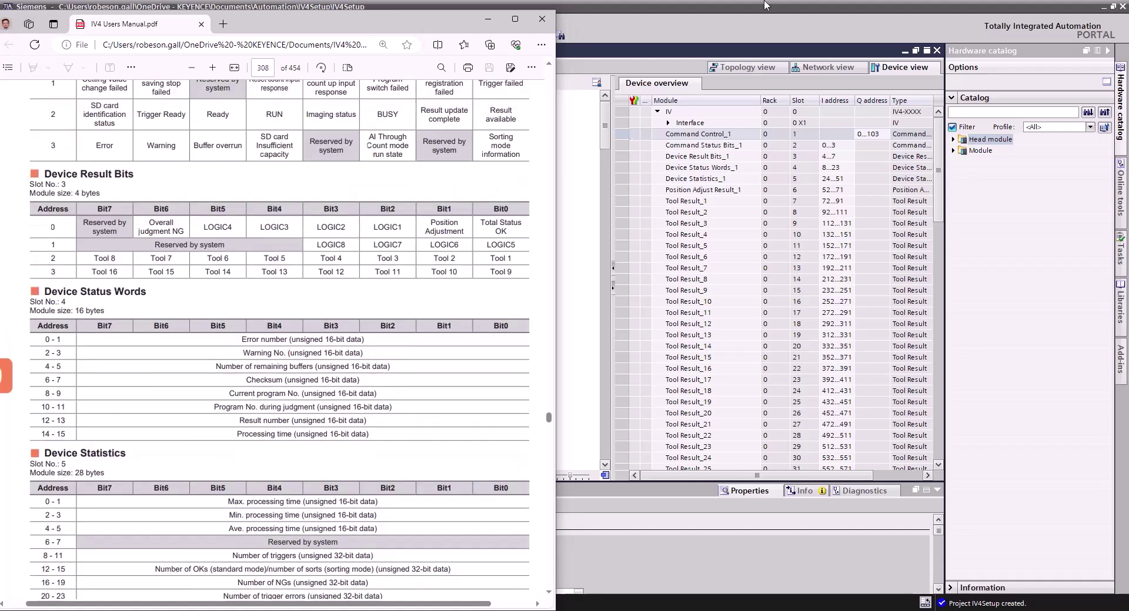
{"action": "left_click", "coordinate": [633, 30]}
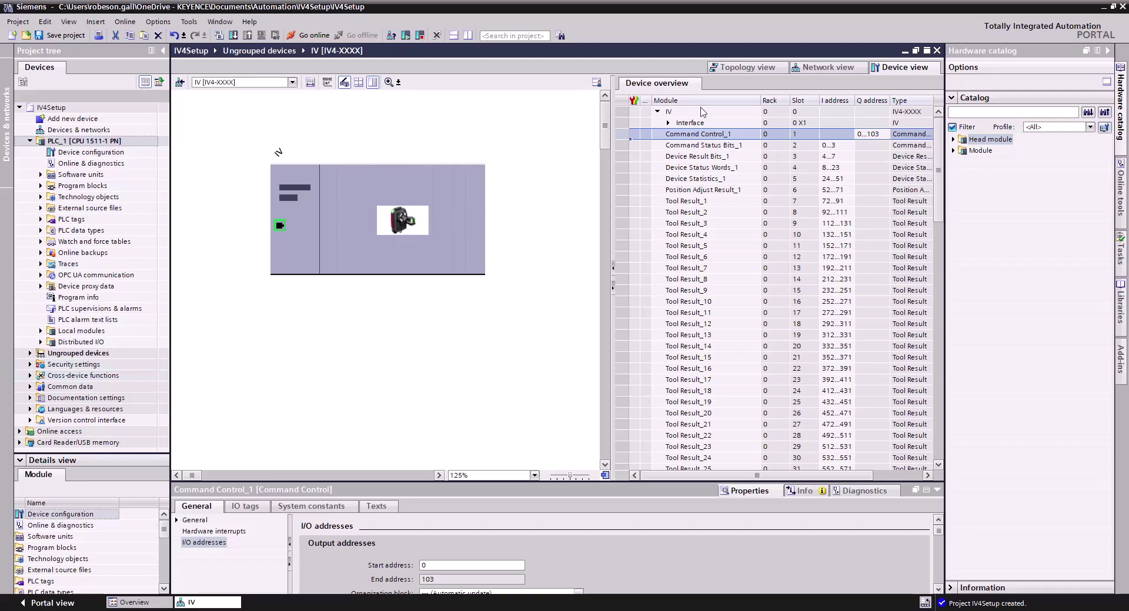
From the network view, expand PLC_1's Watch and force tables and create Watch table_1.
{"action": "left_click", "coordinate": [820, 68]}
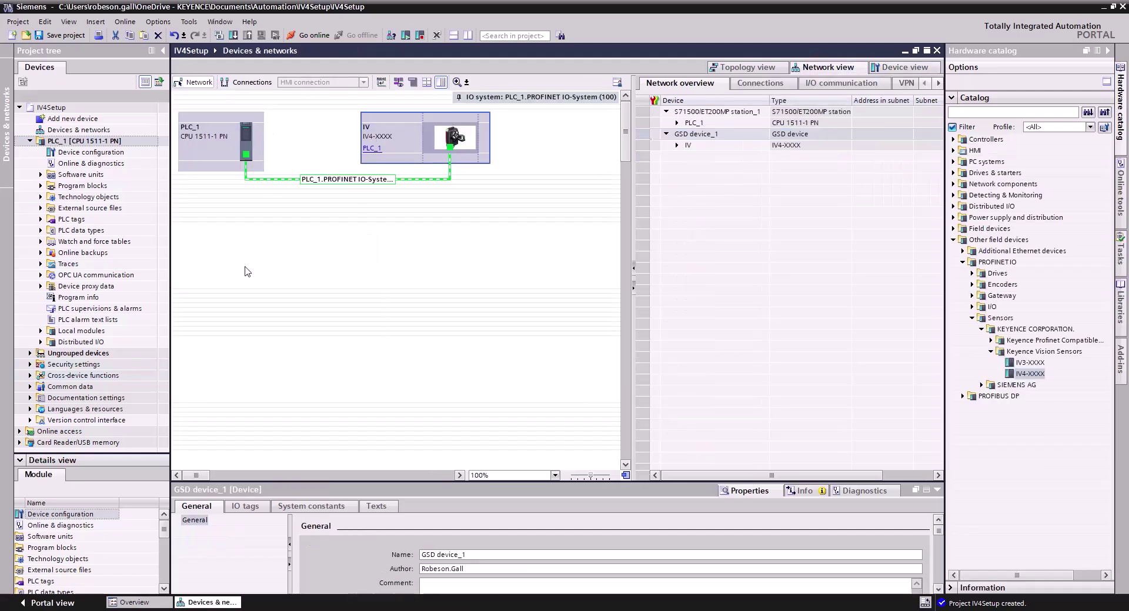
{"action": "left_click", "coordinate": [41, 243]}
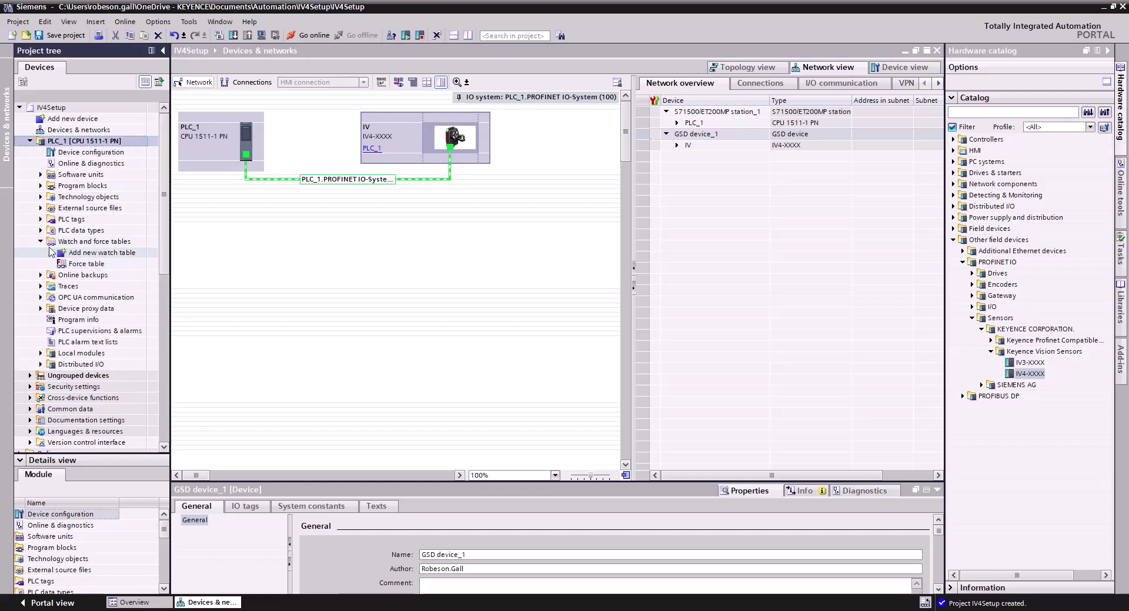
{"action": "left_click", "coordinate": [41, 219]}
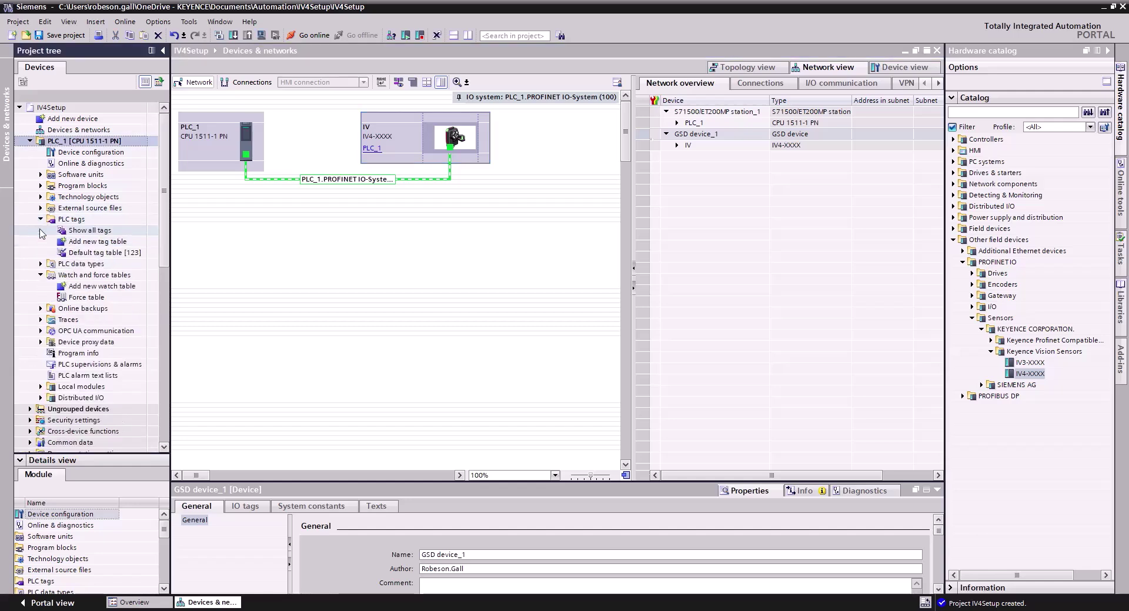
{"action": "left_click", "coordinate": [89, 288]}
{"action": "double_click", "coordinate": [89, 288]}
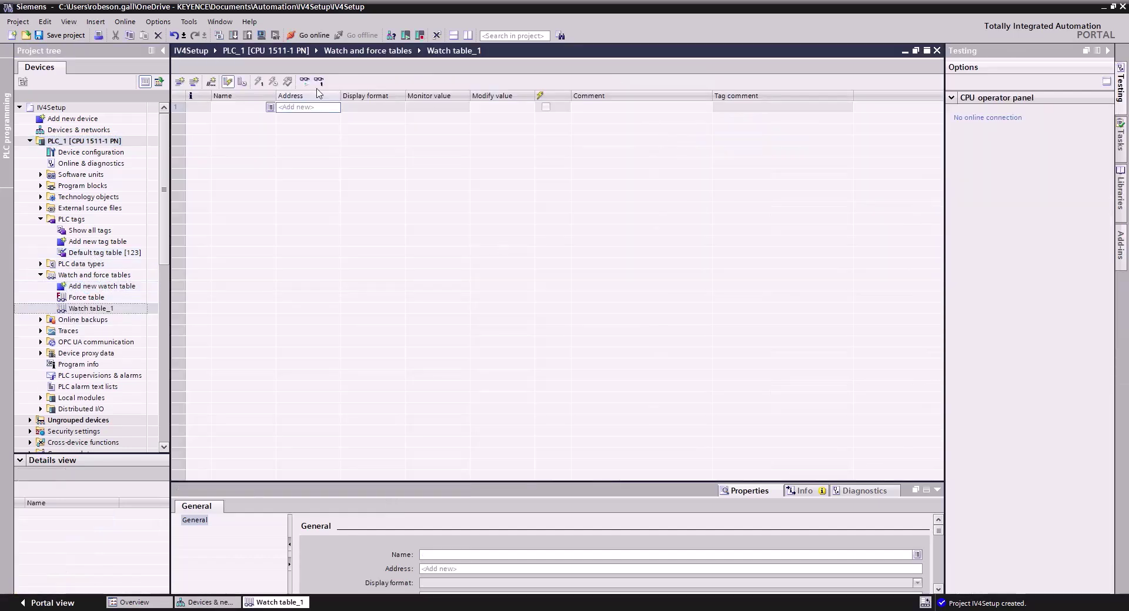
{"action": "left_click", "coordinate": [236, 107]}
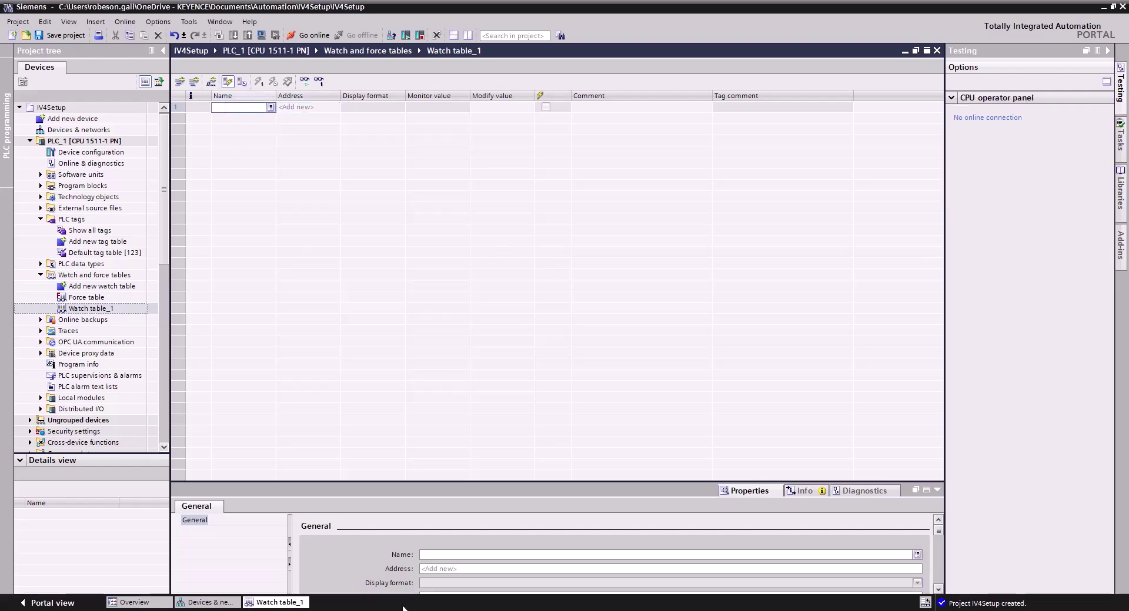
In the IV4 manual, highlight the Command Status Bits table header and the Trigger response bit.
{"action": "key", "text": "alt+Tab"}
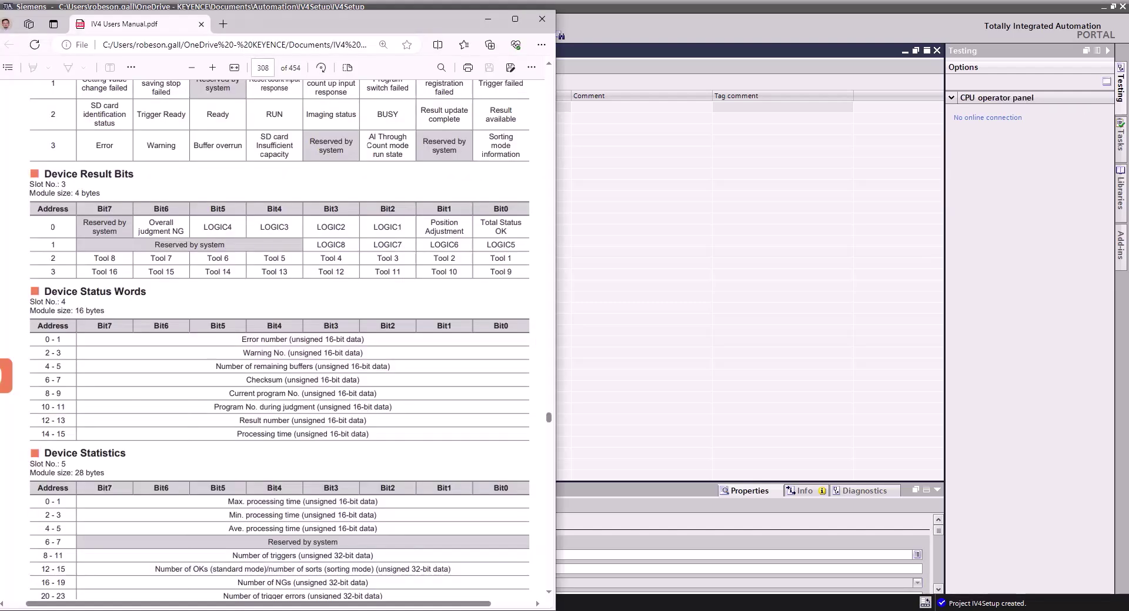
{"action": "scroll", "coordinate": [323, 322], "scroll_direction": "up", "scroll_amount": 3}
{"action": "scroll", "coordinate": [323, 321], "scroll_direction": "down", "scroll_amount": 1}
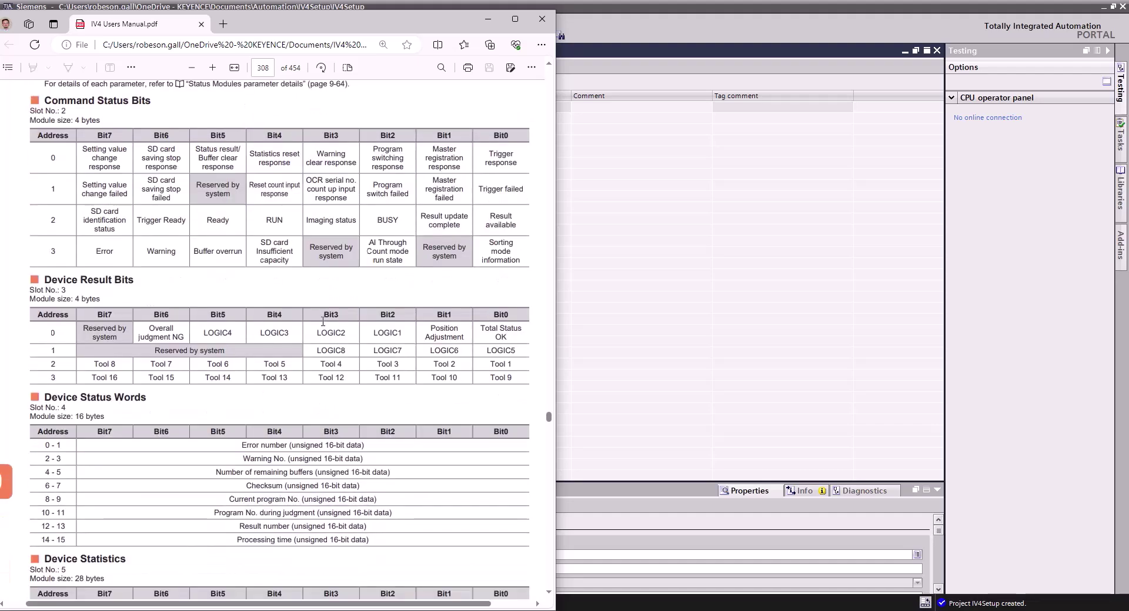
{"action": "scroll", "coordinate": [238, 170], "scroll_direction": "up", "scroll_amount": 1}
{"action": "scroll", "coordinate": [239, 170], "scroll_direction": "up", "scroll_amount": 4}
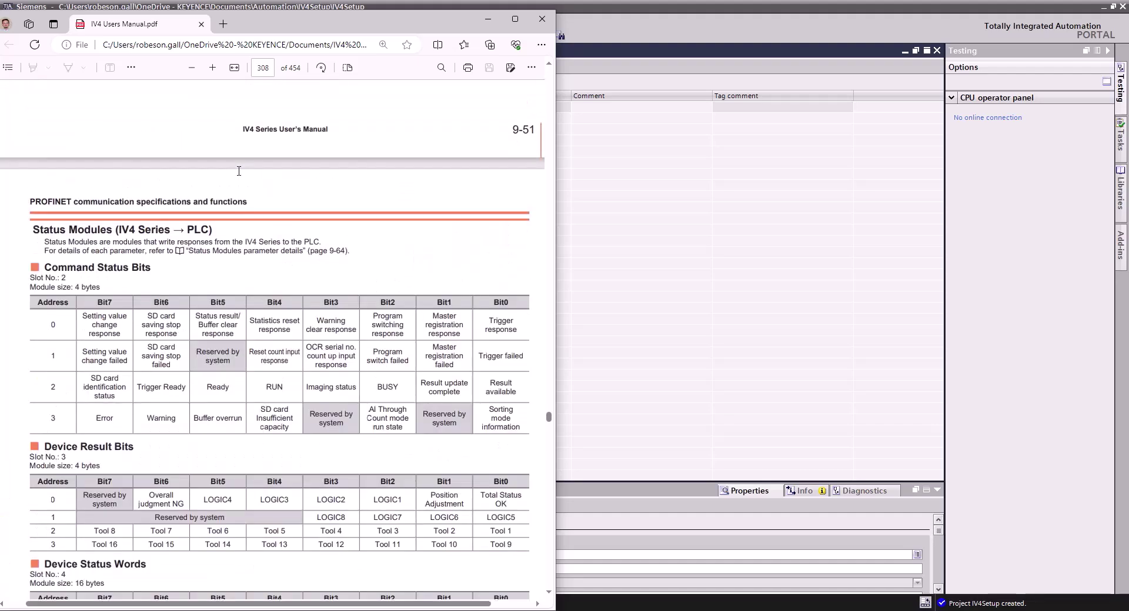
{"action": "scroll", "coordinate": [239, 171], "scroll_direction": "down", "scroll_amount": 4}
{"action": "scroll", "coordinate": [238, 171], "scroll_direction": "down", "scroll_amount": 2}
{"action": "scroll", "coordinate": [238, 171], "scroll_direction": "up", "scroll_amount": 1}
{"action": "triple_click", "coordinate": [43, 122]}
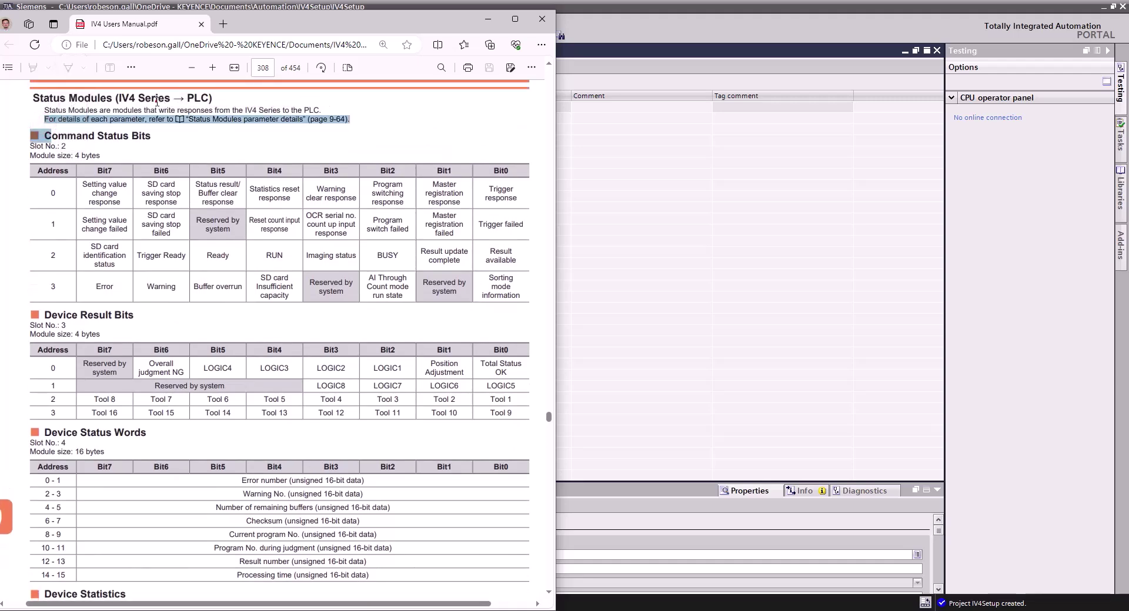
{"action": "left_click", "coordinate": [239, 183]}
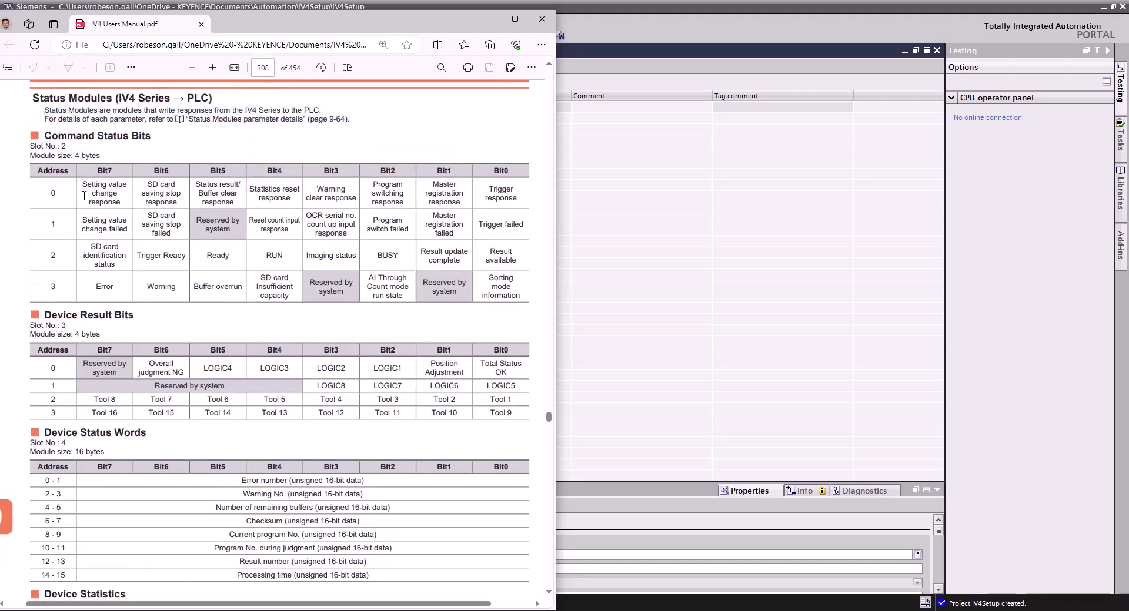
{"action": "left_click_drag", "start_coordinate": [42, 177], "coordinate": [391, 194]}
{"action": "left_click", "coordinate": [391, 194]}
{"action": "left_click", "coordinate": [491, 191]}
Highlight the Total Status OK and Overall judgment NG bits under Device Result Bits, then return to TIA Portal.
{"action": "scroll", "coordinate": [483, 303], "scroll_direction": "down", "scroll_amount": 1}
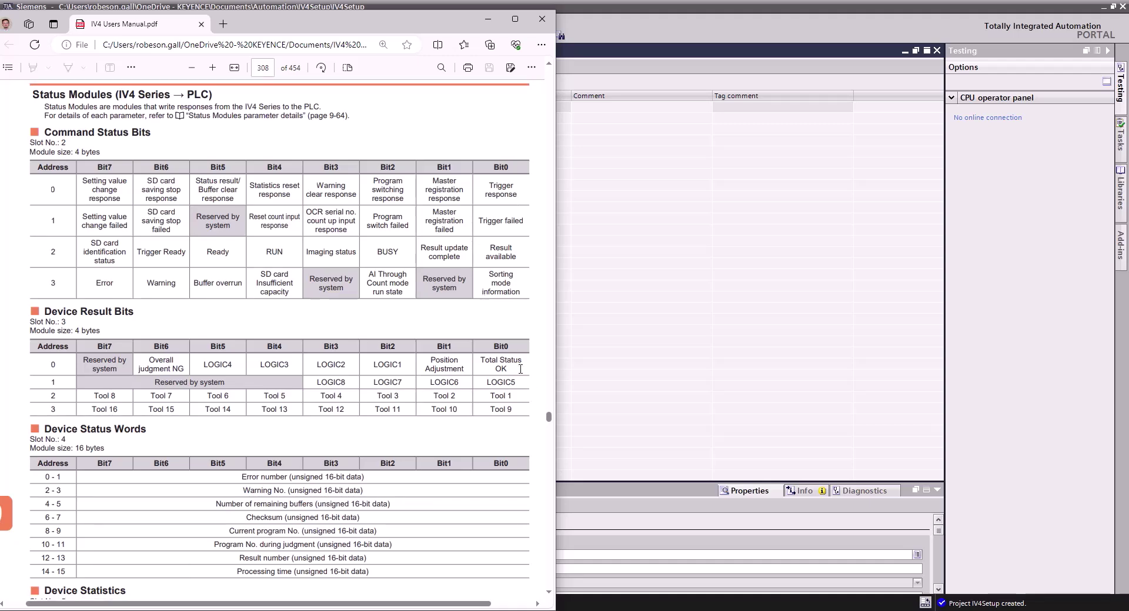
{"action": "left_click_drag", "start_coordinate": [520, 369], "coordinate": [482, 361]}
{"action": "left_click", "coordinate": [491, 369]}
{"action": "left_click_drag", "start_coordinate": [150, 375], "coordinate": [197, 265]}
{"action": "left_click", "coordinate": [181, 364]}
{"action": "mouse_move", "coordinate": [516, 376]}
{"action": "left_mouse_down"}
{"action": "mouse_move", "coordinate": [486, 361]}
{"action": "mouse_move", "coordinate": [523, 376]}
{"action": "left_mouse_up"}
{"action": "left_click", "coordinate": [121, 394]}
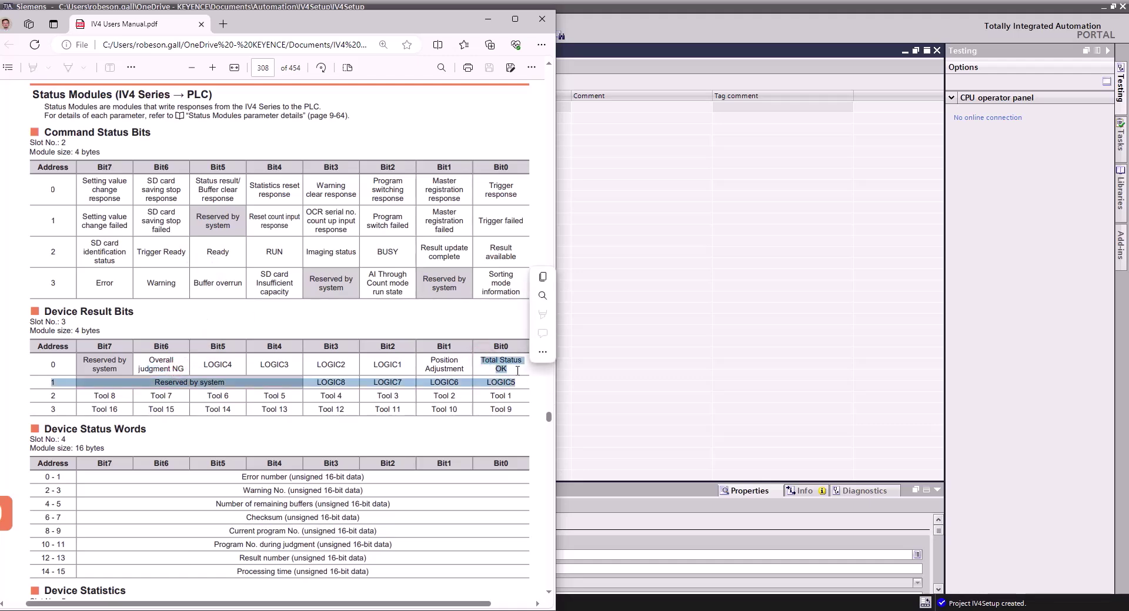
{"action": "left_click", "coordinate": [516, 373]}
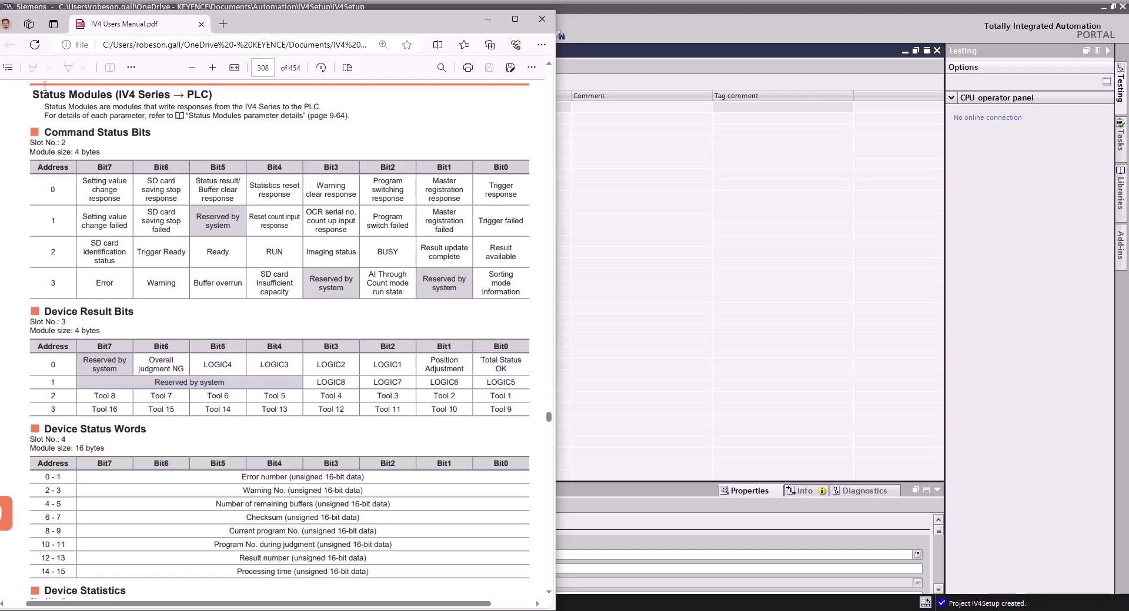
{"action": "left_click", "coordinate": [47, 368]}
{"action": "left_click", "coordinate": [52, 361]}
{"action": "left_click", "coordinate": [52, 363]}
{"action": "left_click", "coordinate": [60, 364]}
{"action": "left_click", "coordinate": [509, 357]}
{"action": "left_click", "coordinate": [165, 364]}
{"action": "right_click", "coordinate": [736, 303]}
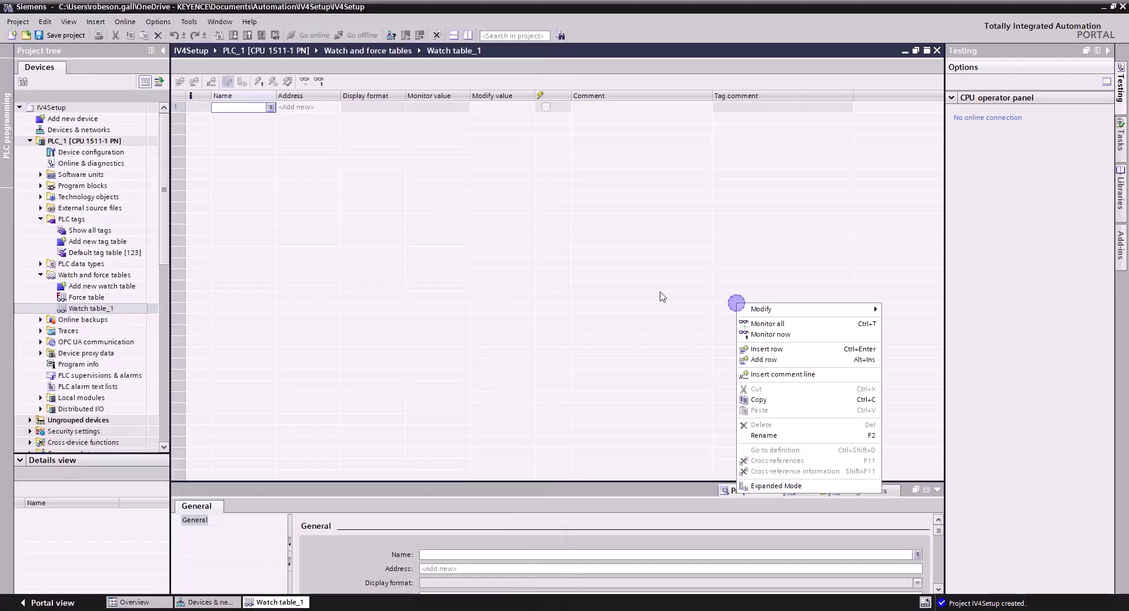
{"action": "left_click", "coordinate": [232, 109]}
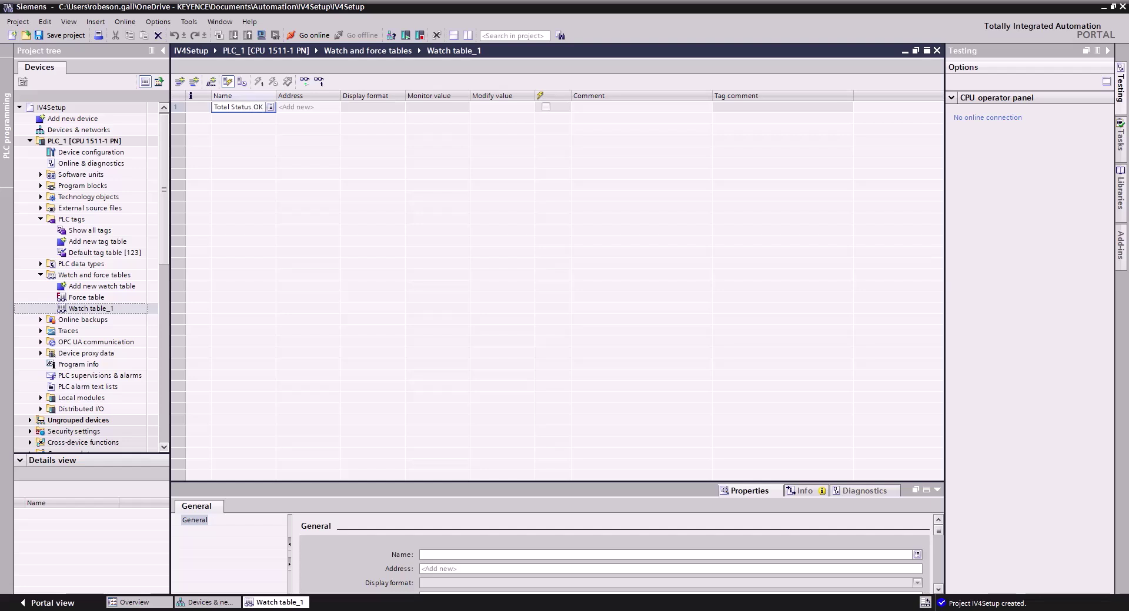
{"action": "left_click", "coordinate": [308, 107]}
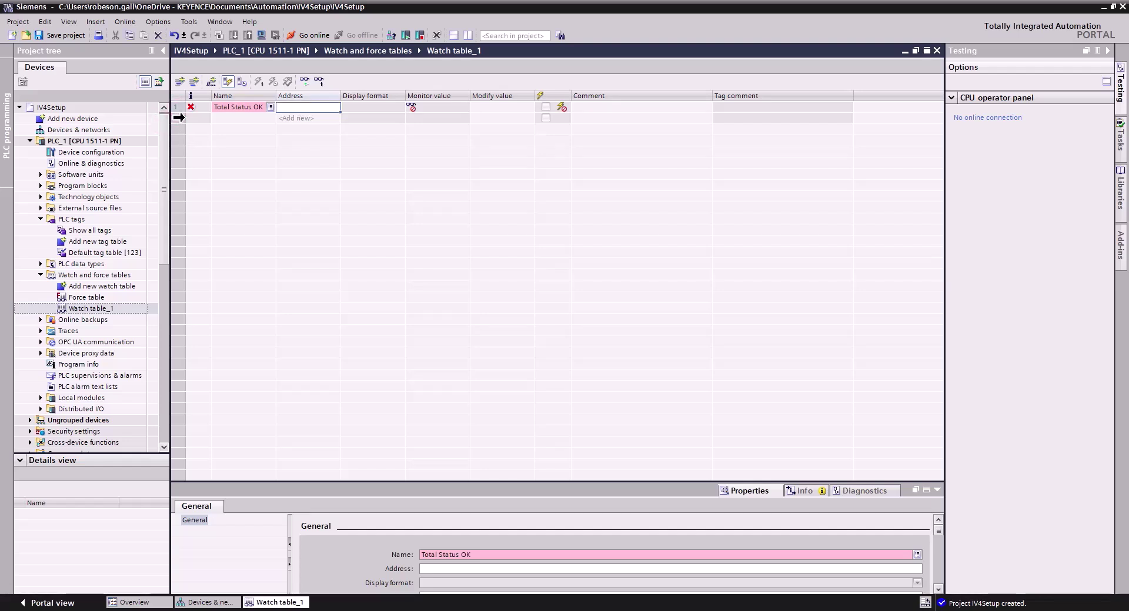
{"action": "left_click", "coordinate": [254, 107]}
{"action": "key", "text": "Delete"}
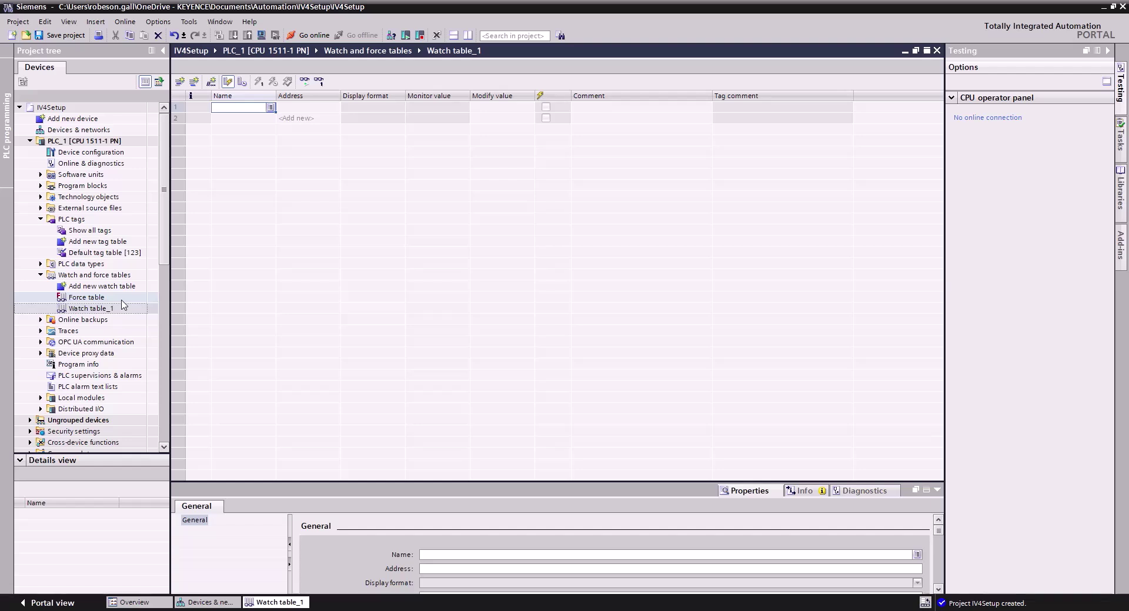
Open the Default tag table and create a Bool tag named Total Status OK.
{"action": "double_click", "coordinate": [89, 252]}
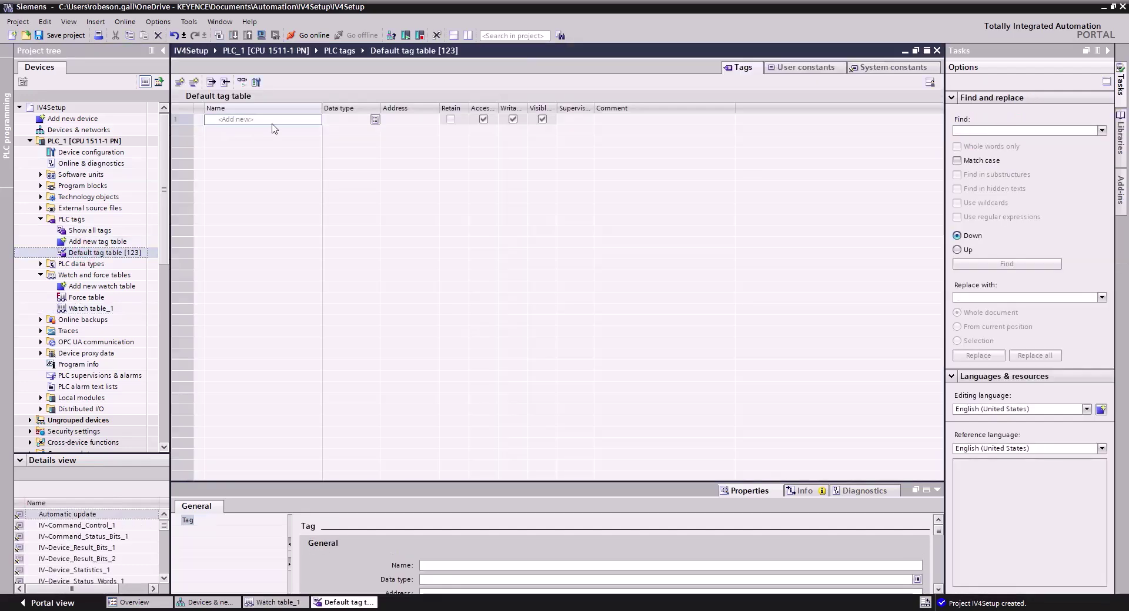
{"action": "left_click", "coordinate": [272, 124]}
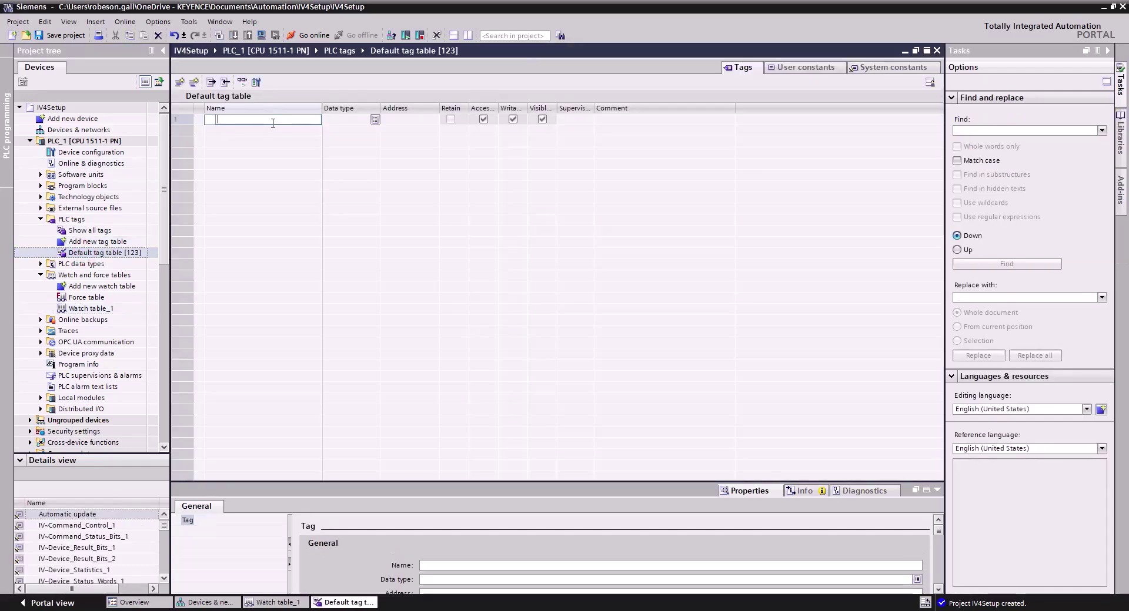
{"action": "type", "text": "Total Status OK"}
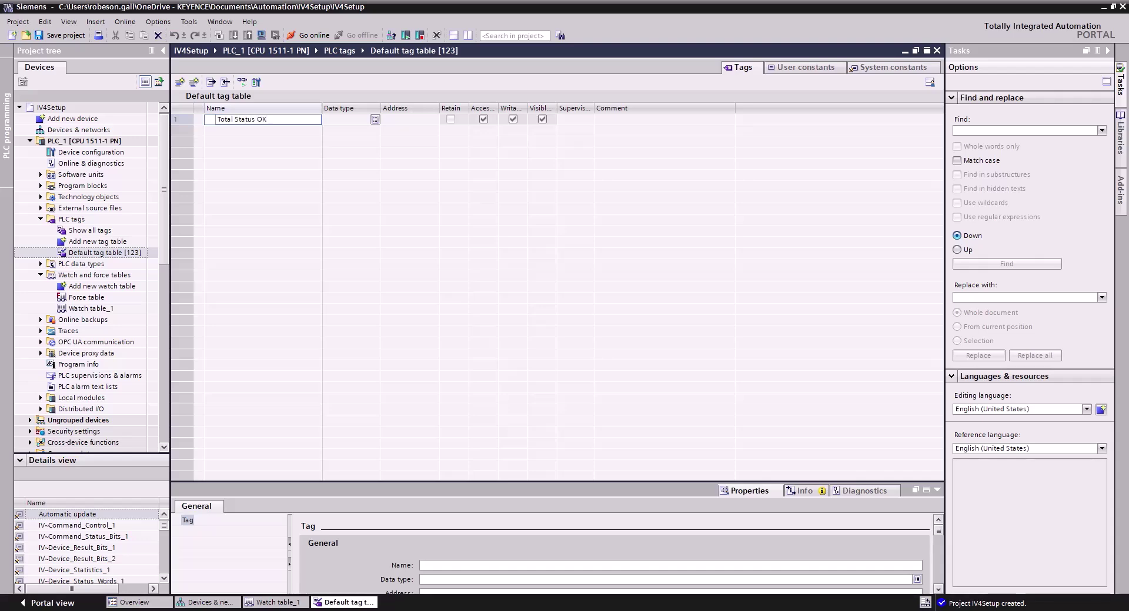
{"action": "left_click", "coordinate": [387, 119]}
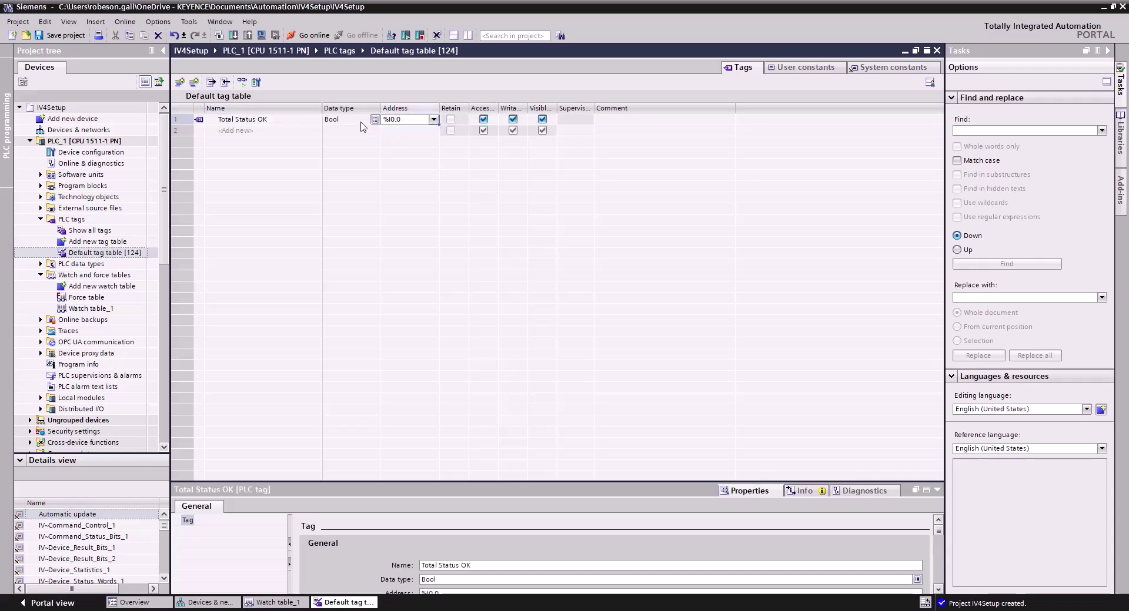
Edit Total Status OK's address toward %I4.0, then highlight its entry in the IV4 manual.
{"action": "double_click", "coordinate": [412, 122]}
{"action": "left_click", "coordinate": [412, 122]}
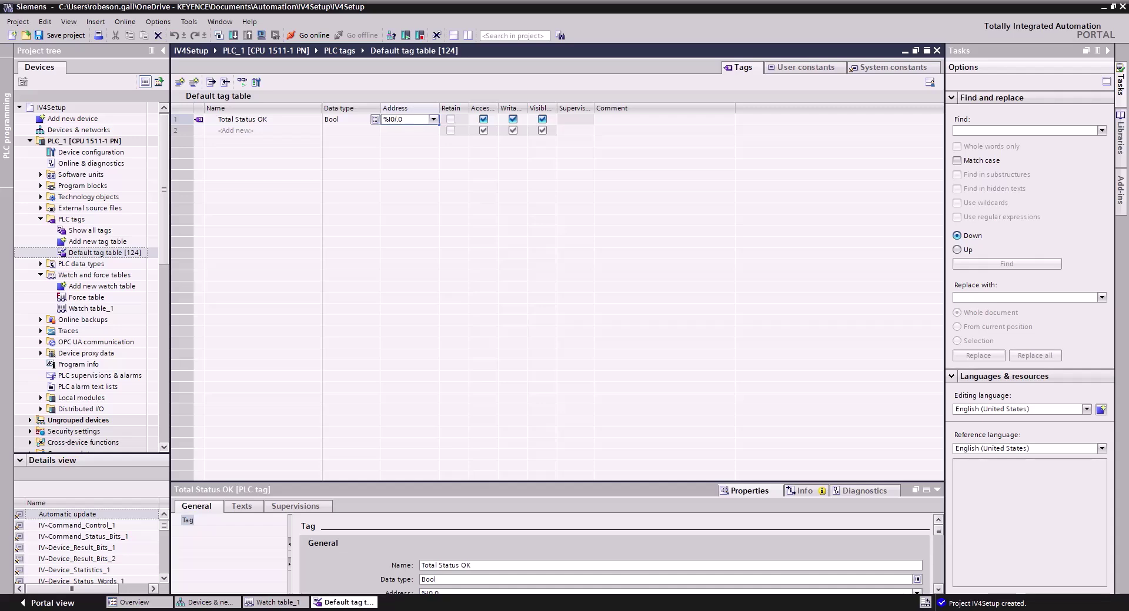
{"action": "key", "text": "BackSpace"}
{"action": "key", "text": "alt+Tab"}
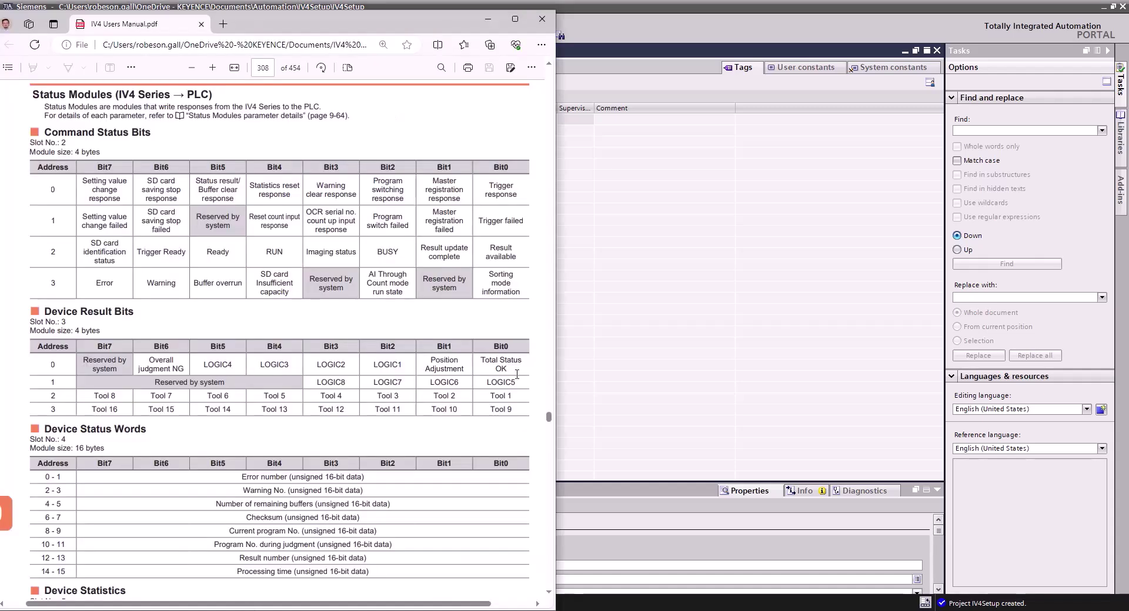
{"action": "left_click_drag", "start_coordinate": [516, 374], "coordinate": [65, 367]}
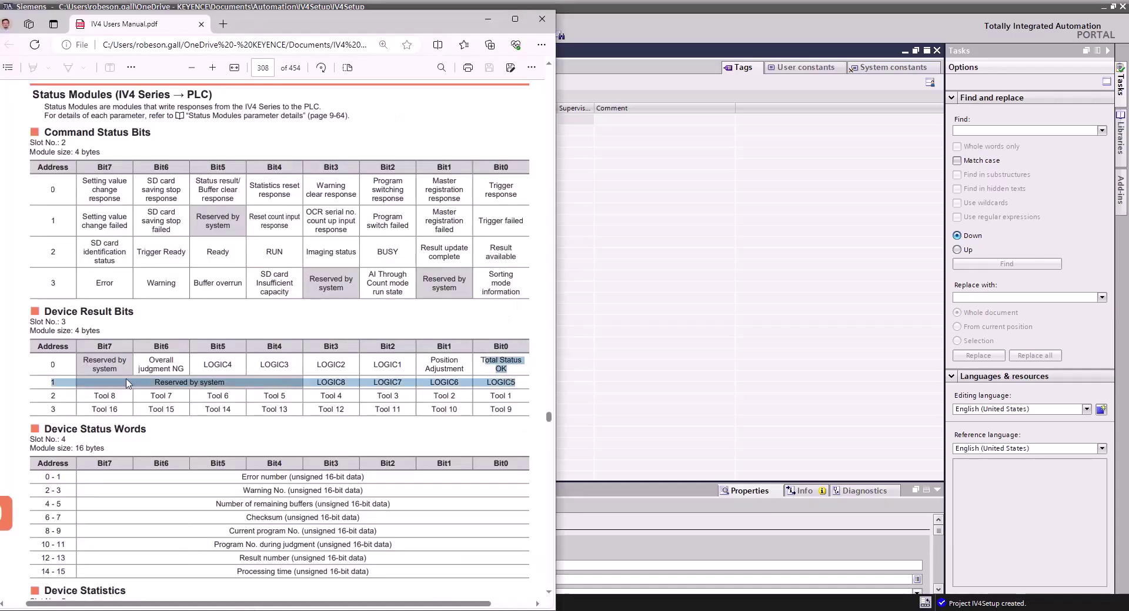
Add Bool tag Total Status NG at %I4.6 in row 2 and select both new tags.
{"action": "left_click", "coordinate": [198, 354]}
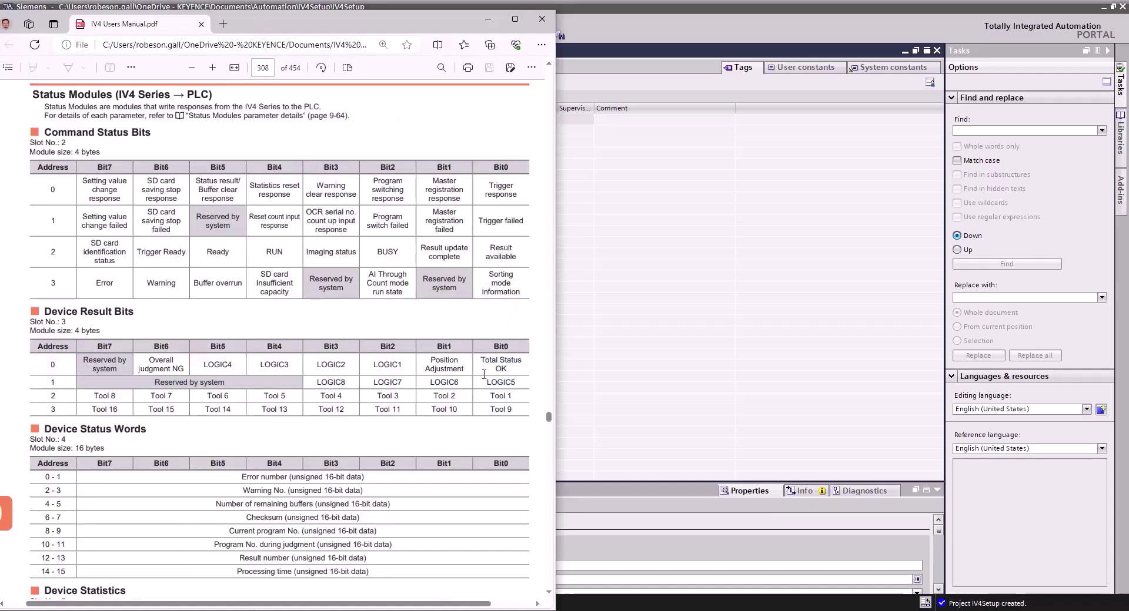
{"action": "left_click", "coordinate": [678, 318]}
{"action": "left_click", "coordinate": [241, 131]}
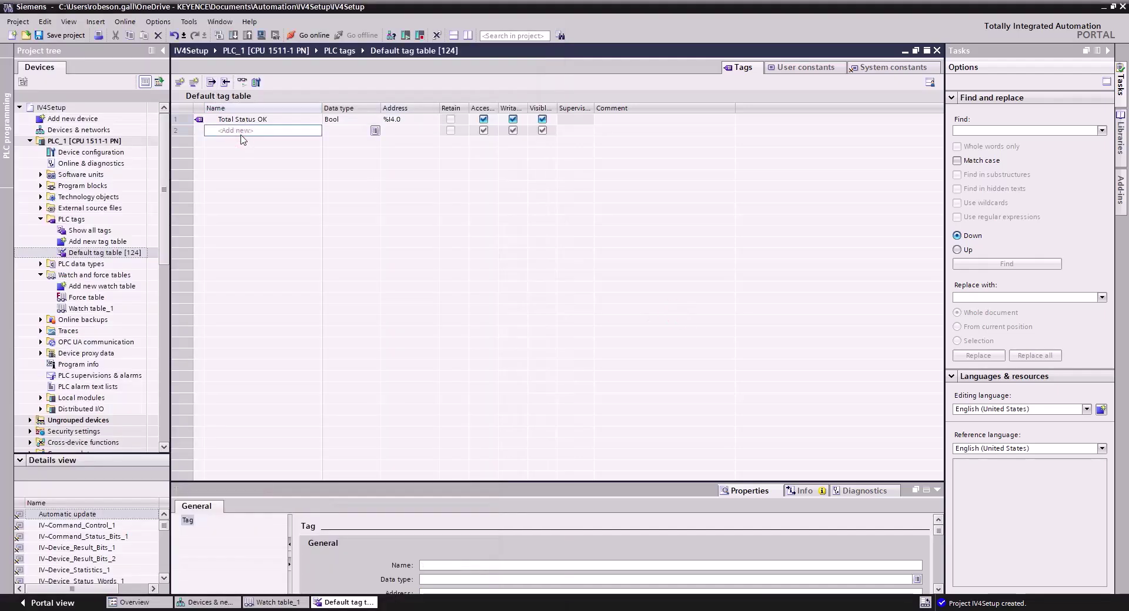
{"action": "type", "text": "Total Status NG"}
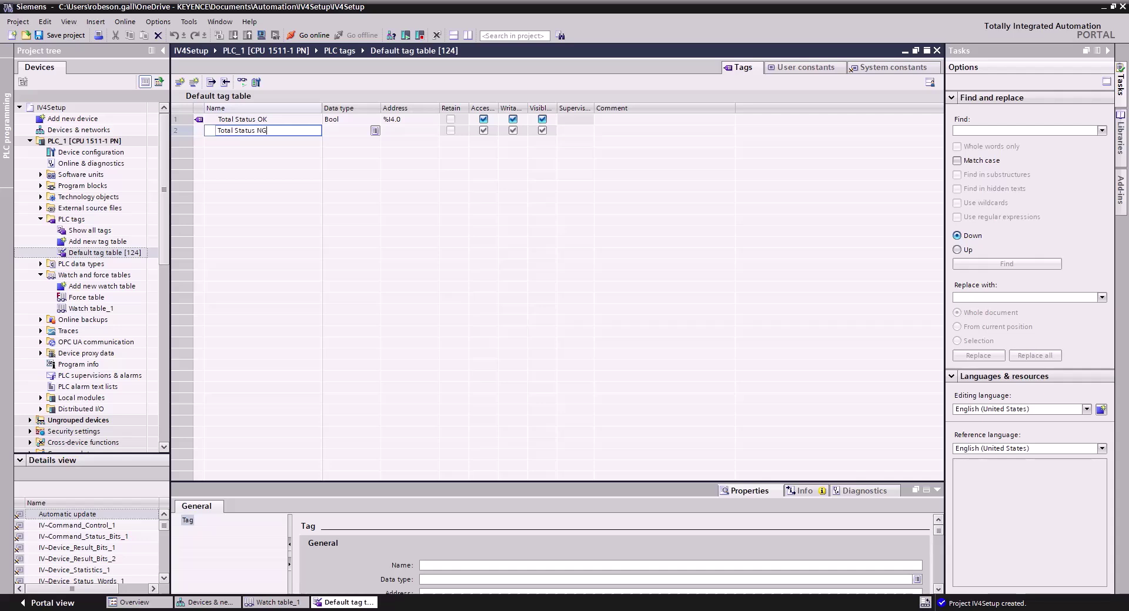
{"action": "key", "text": "Return"}
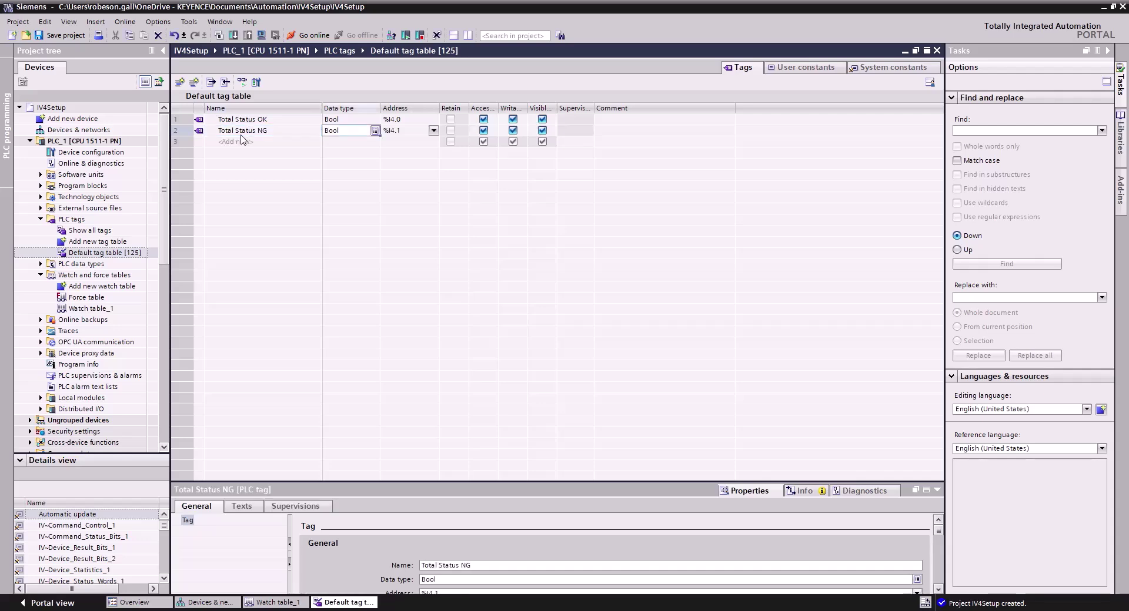
{"action": "left_click", "coordinate": [410, 131]}
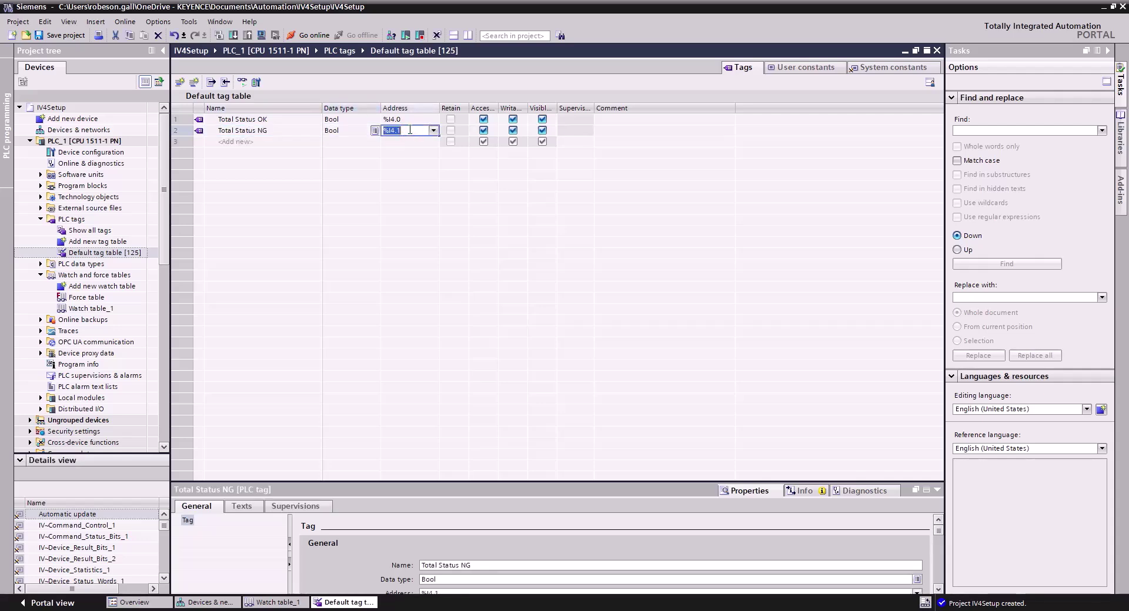
{"action": "type", "text": "6"}
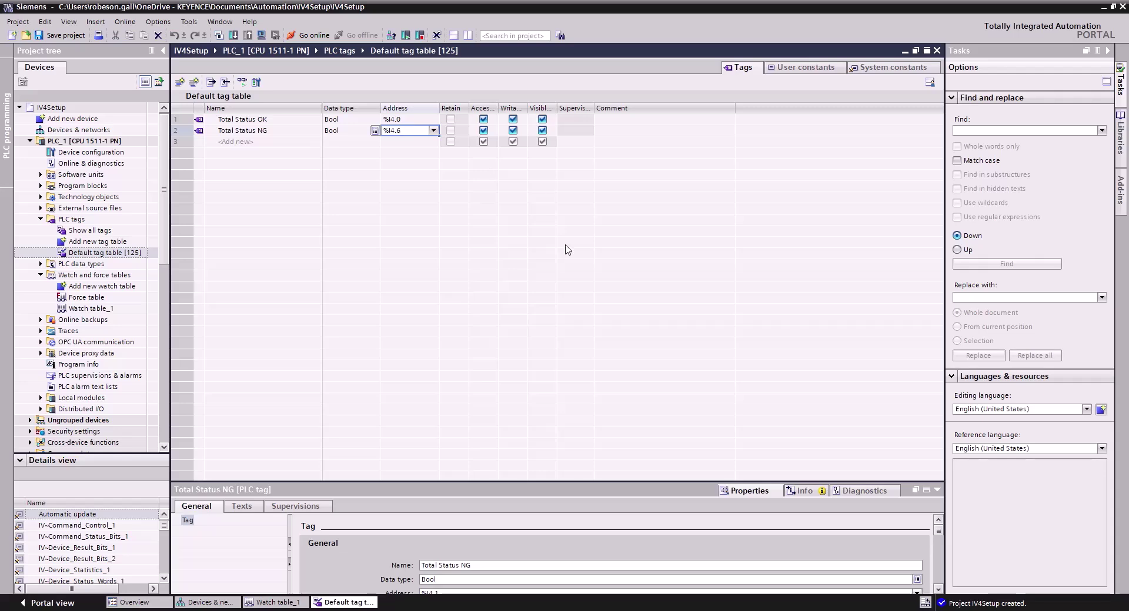
{"action": "left_click_drag", "start_coordinate": [180, 132], "coordinate": [88, 308]}
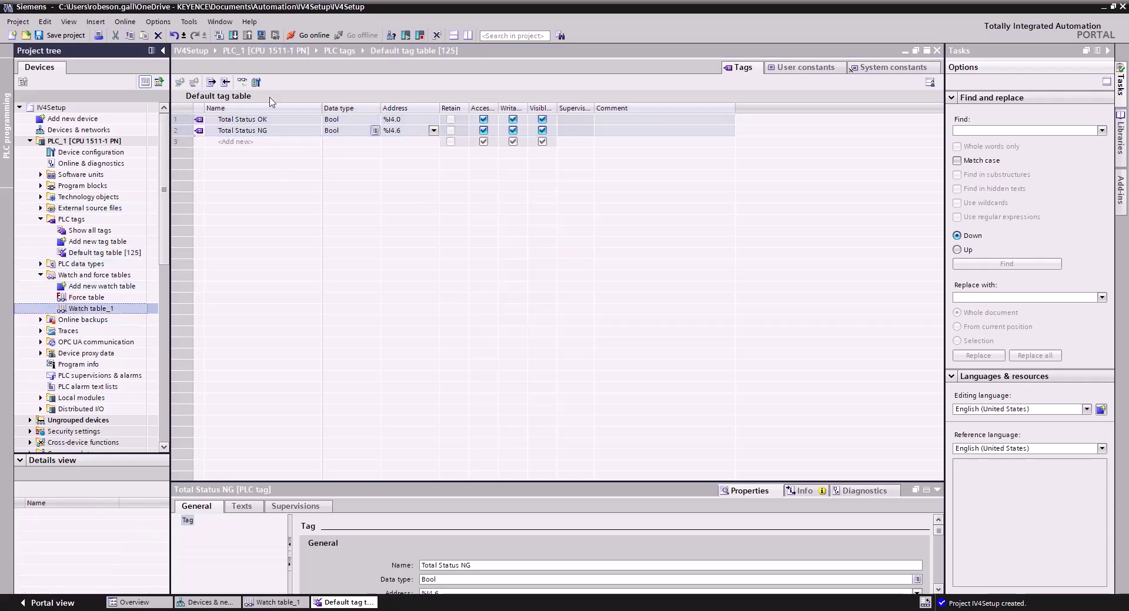
Paste Total Status OK and Total Status NG into Watch table_1.
{"action": "double_click", "coordinate": [111, 308]}
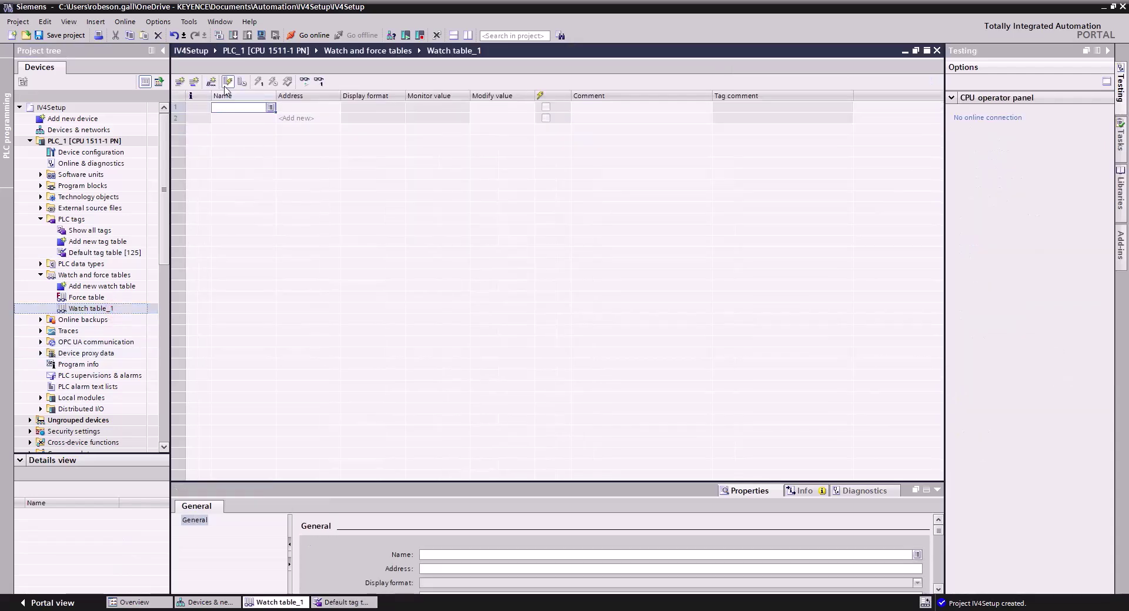
{"action": "left_click", "coordinate": [181, 107]}
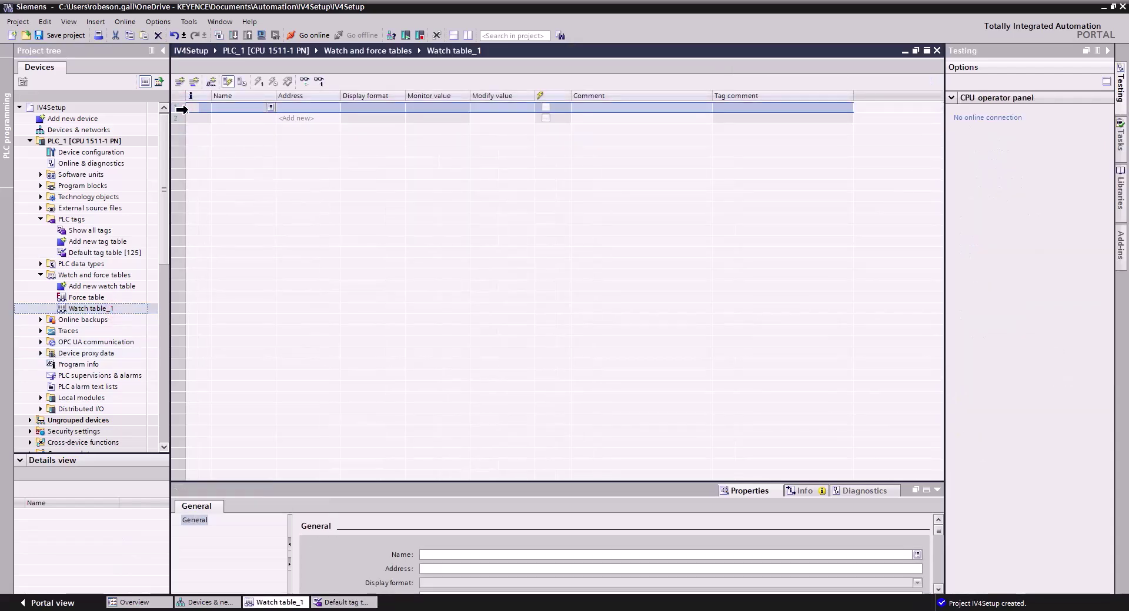
{"action": "key", "text": "ctrl+v"}
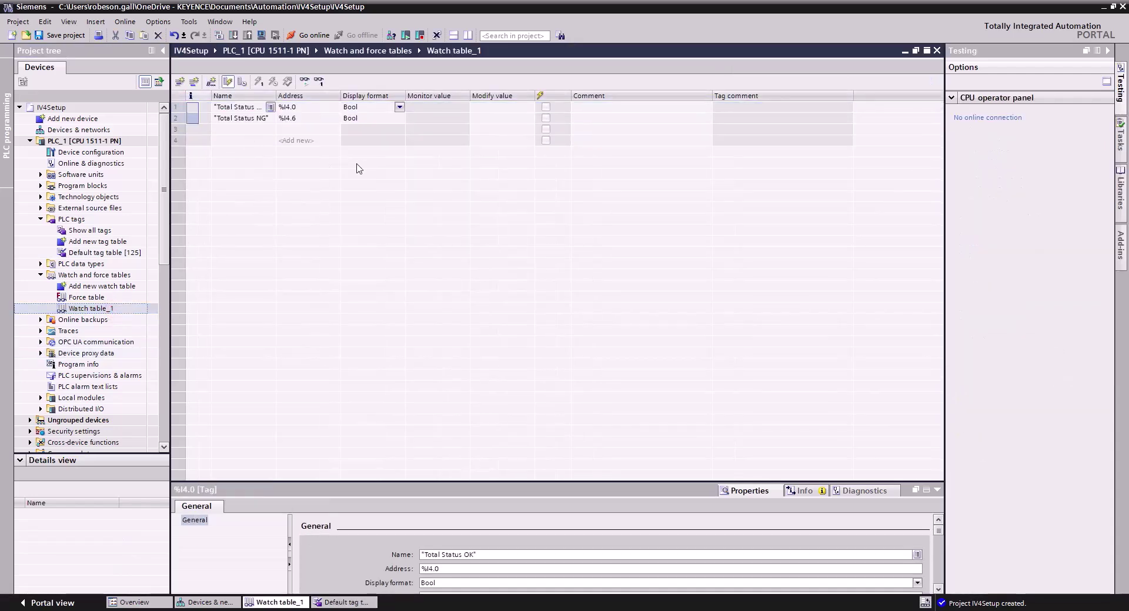
Compile PLC_1 hardware and software (only changes), ending with 0 errors and 2 warnings.
{"action": "right_click", "coordinate": [94, 145]}
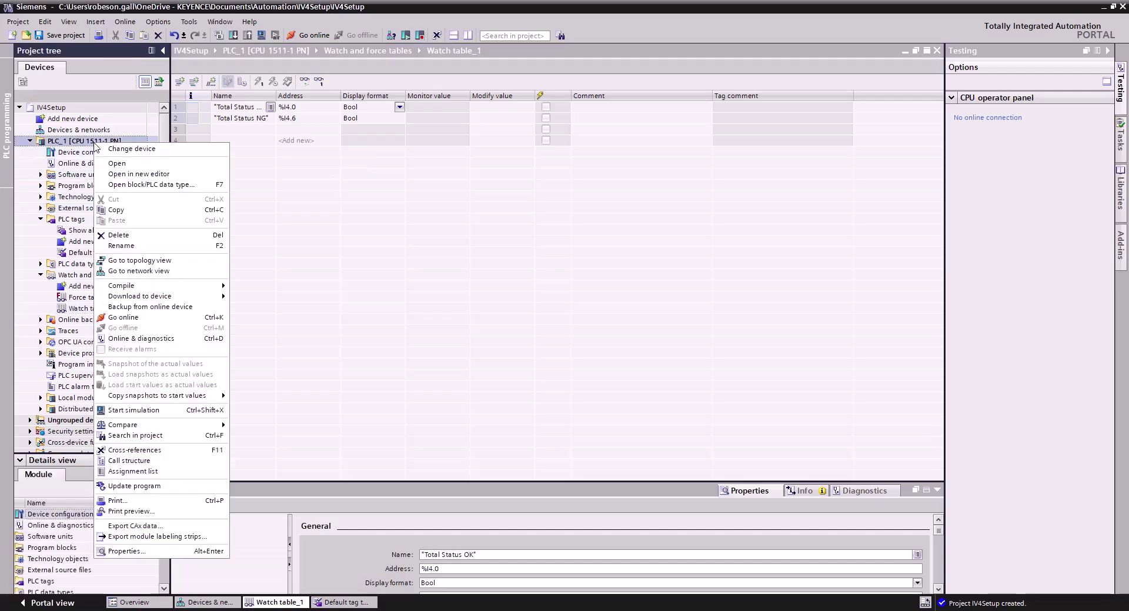
{"action": "mouse_move", "coordinate": [180, 287]}
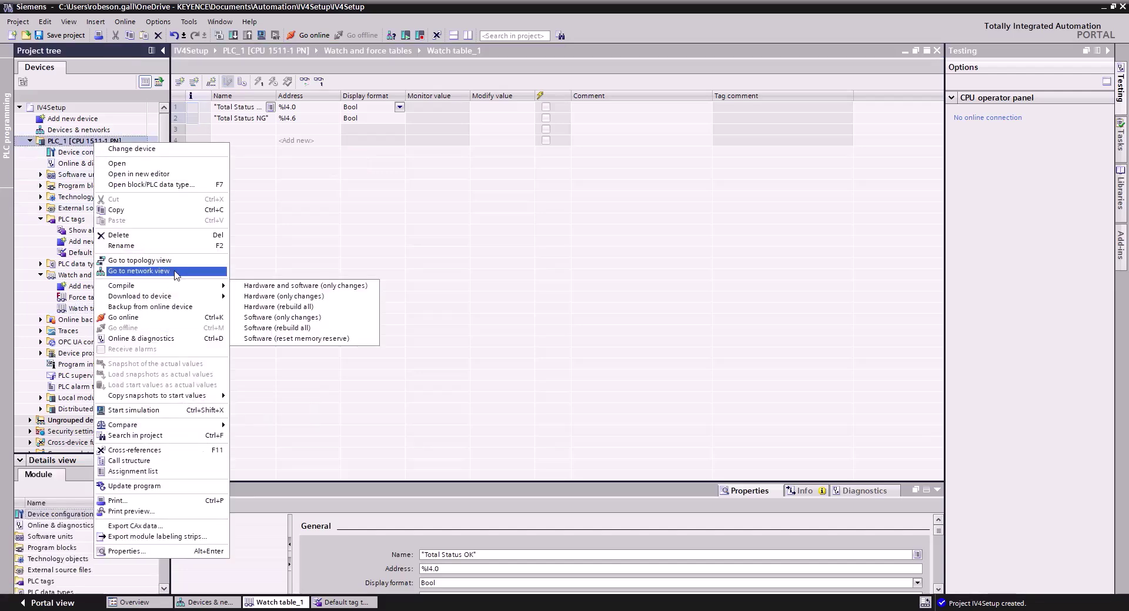
{"action": "left_click", "coordinate": [234, 286]}
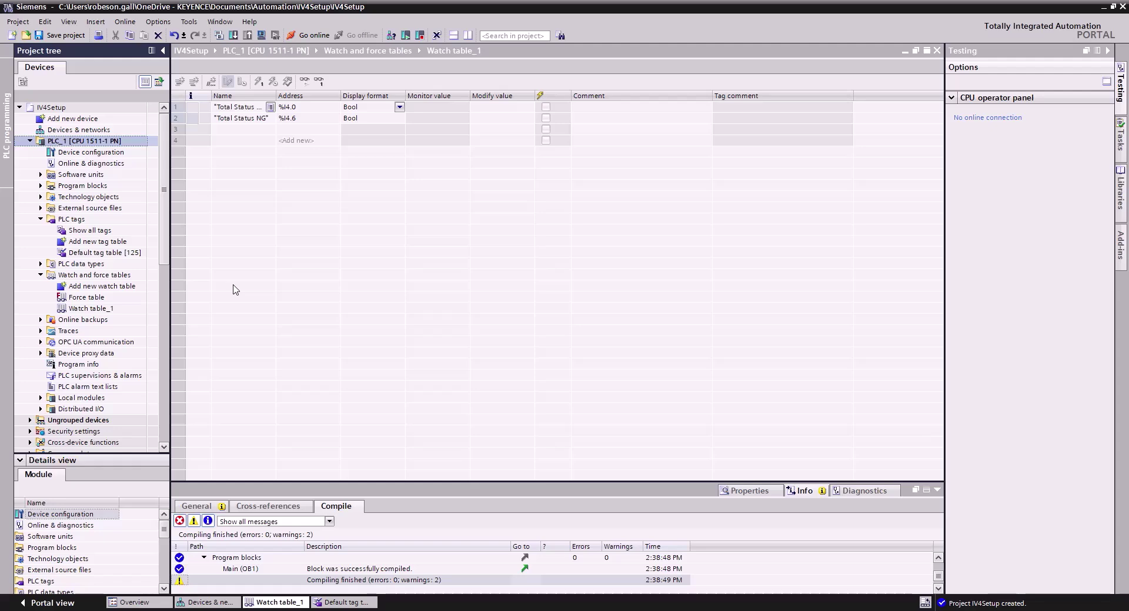
Start Download to device for PLC_1, search the network, pick PLC_1 as target and load.
{"action": "right_click", "coordinate": [110, 142]}
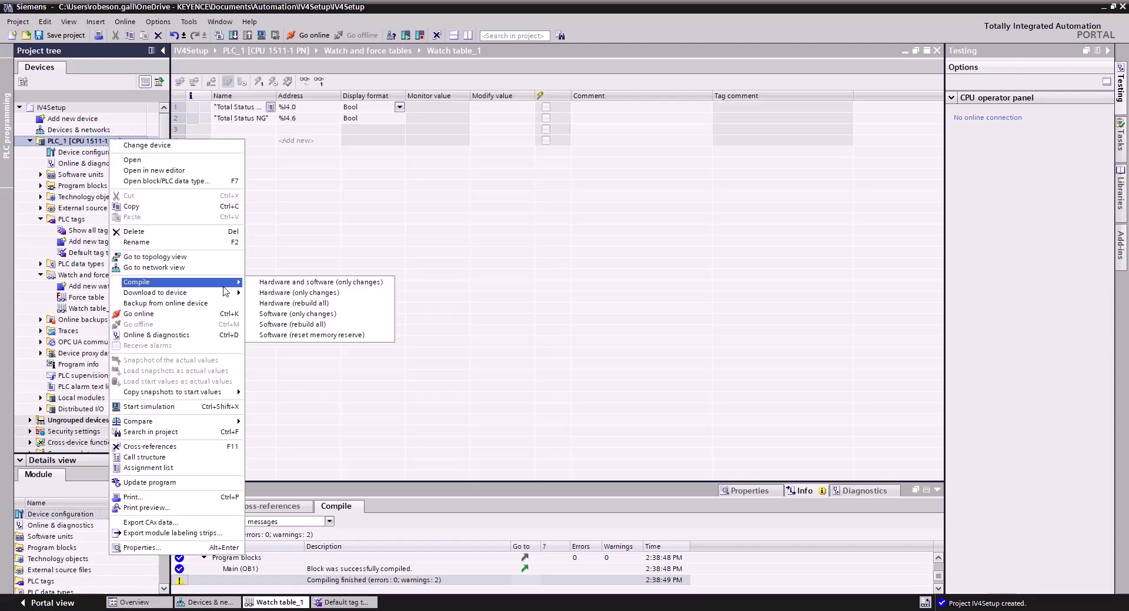
{"action": "left_click", "coordinate": [256, 294]}
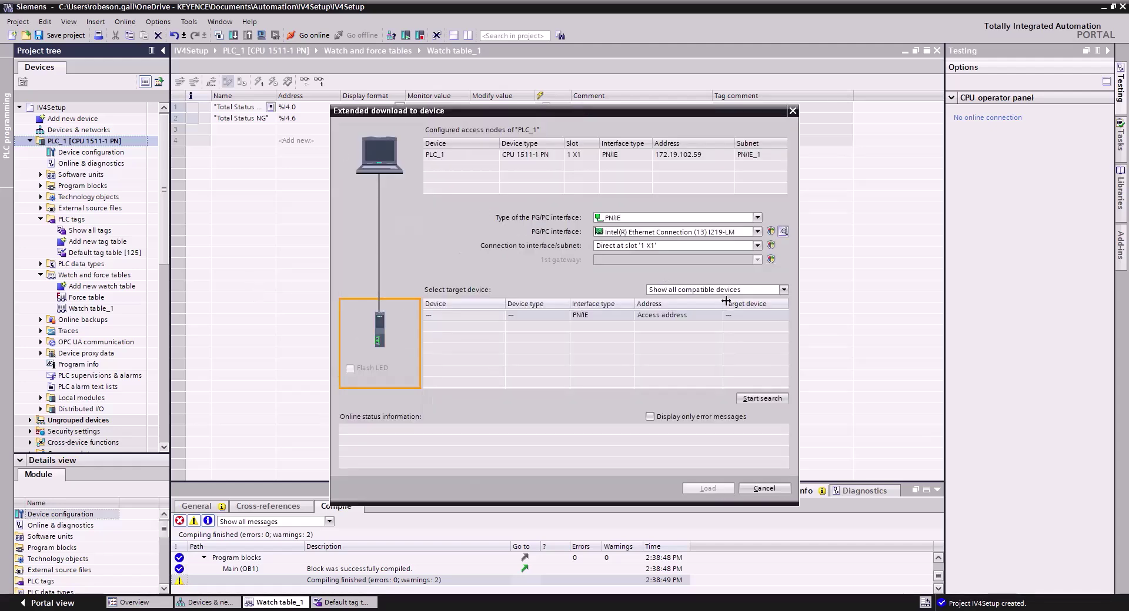
{"action": "left_click", "coordinate": [753, 399]}
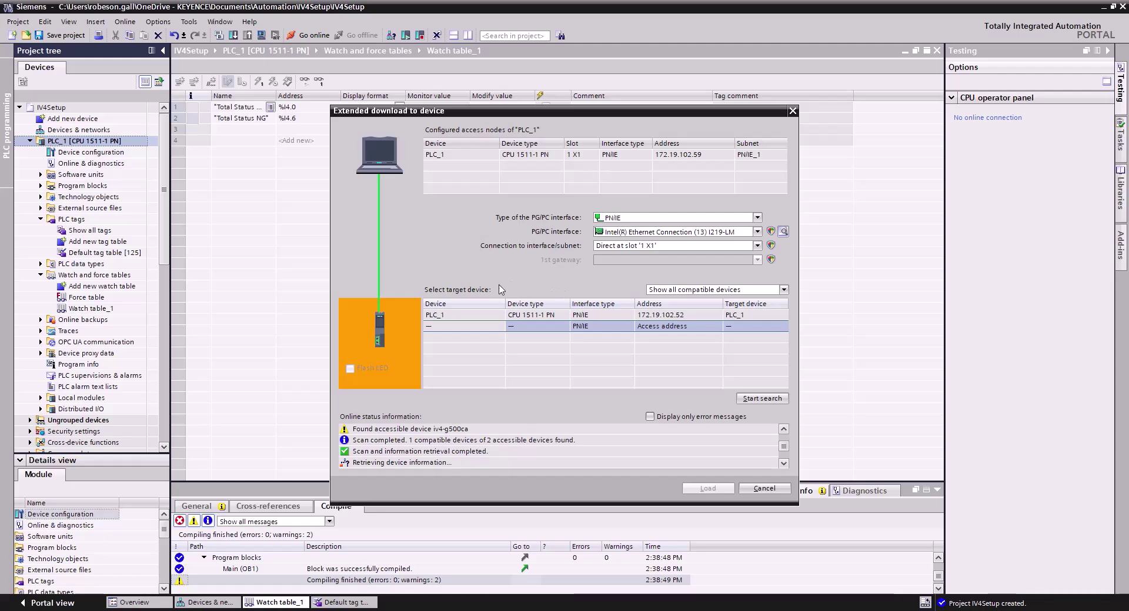
{"action": "left_click", "coordinate": [488, 305]}
{"action": "left_click", "coordinate": [496, 326]}
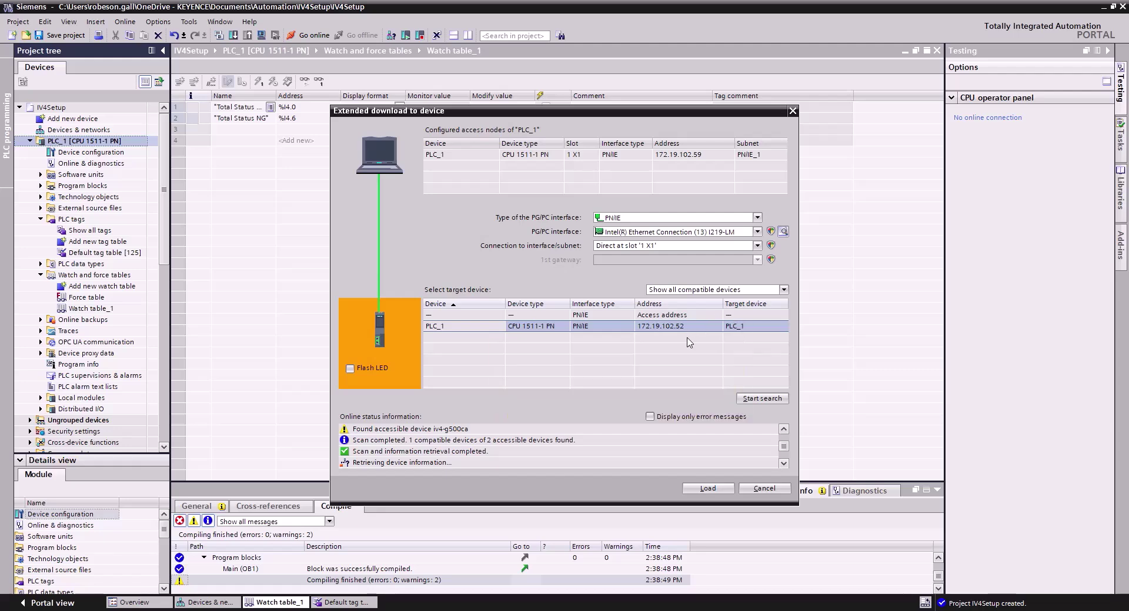
{"action": "left_click", "coordinate": [712, 490]}
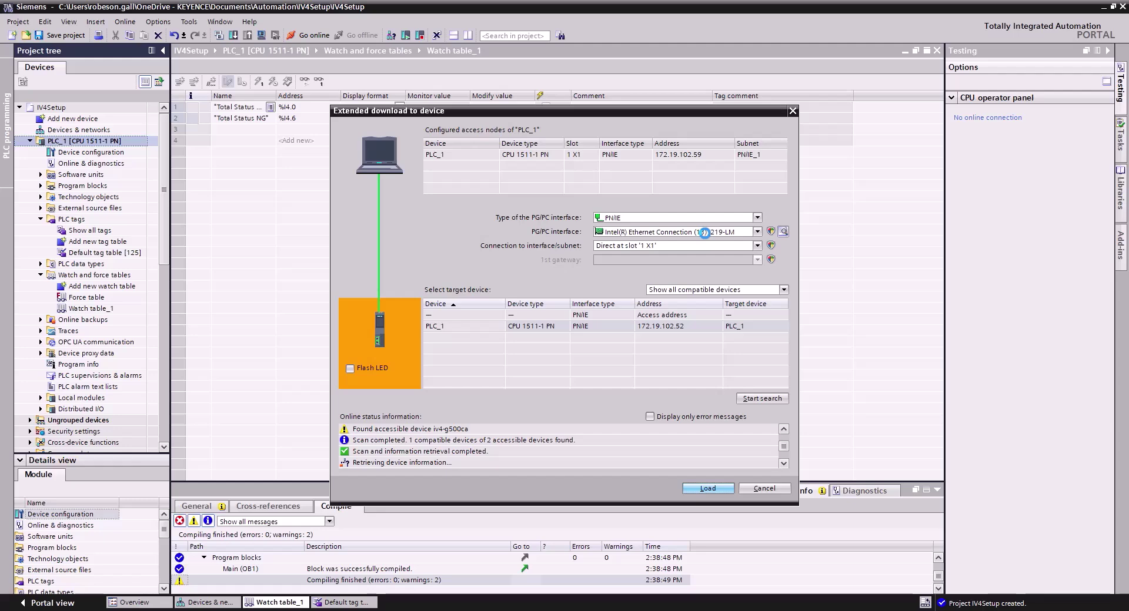
{"action": "key", "text": "Return"}
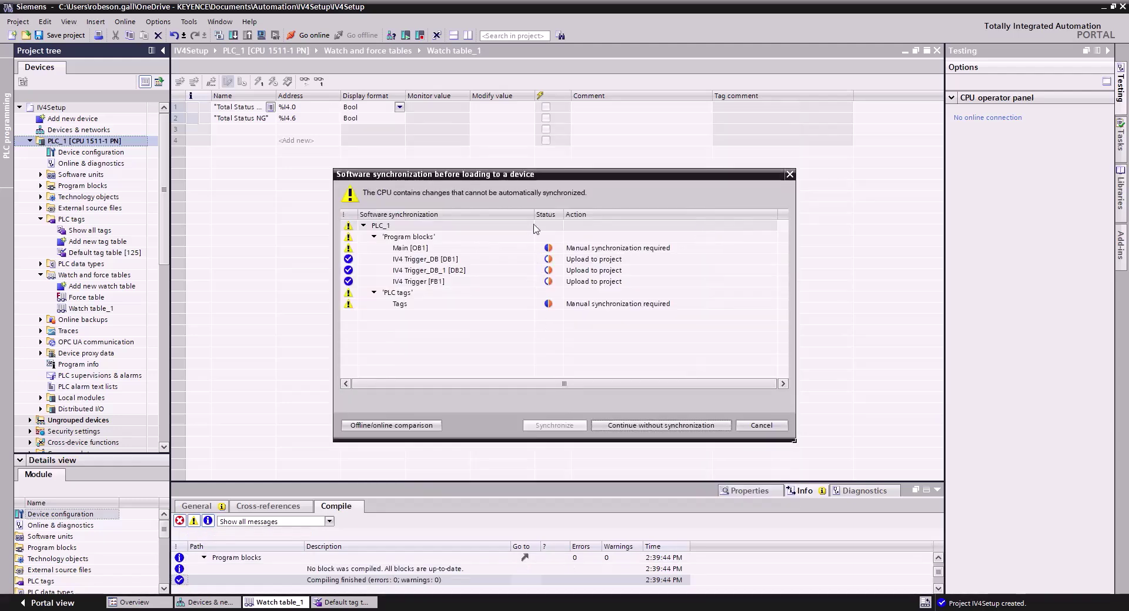
Continue without synchronization and load the project onto PLC_1 with 0 errors.
{"action": "left_click", "coordinate": [652, 426]}
{"action": "left_click", "coordinate": [703, 425]}
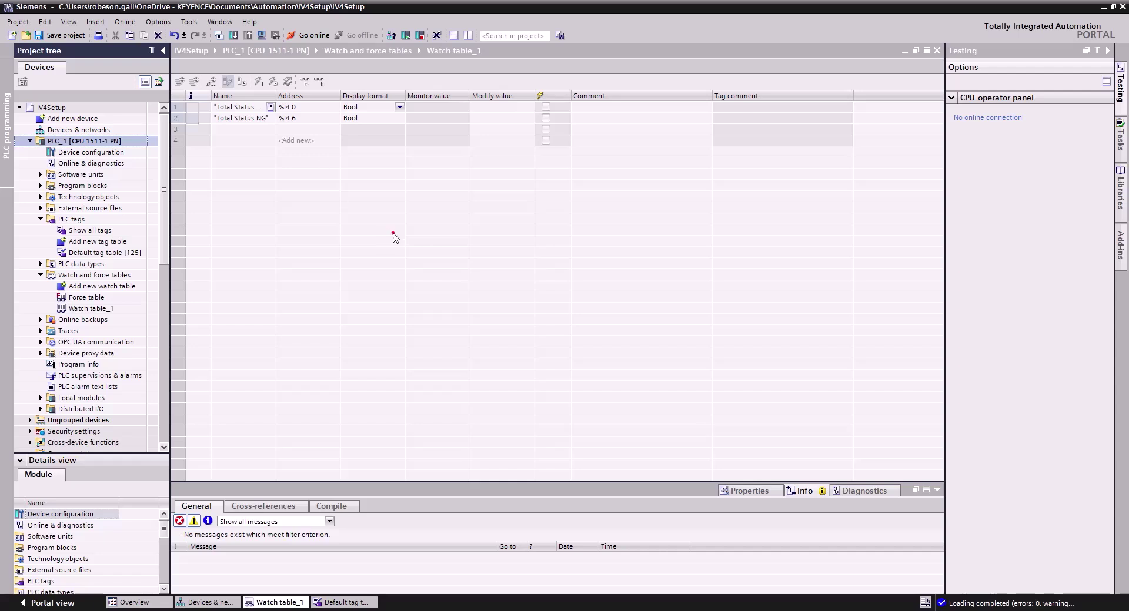
Tile TIA Portal right and IV Smart Navigator left, close the sensor settings, and switch to Run.
{"action": "left_click", "coordinate": [393, 235]}
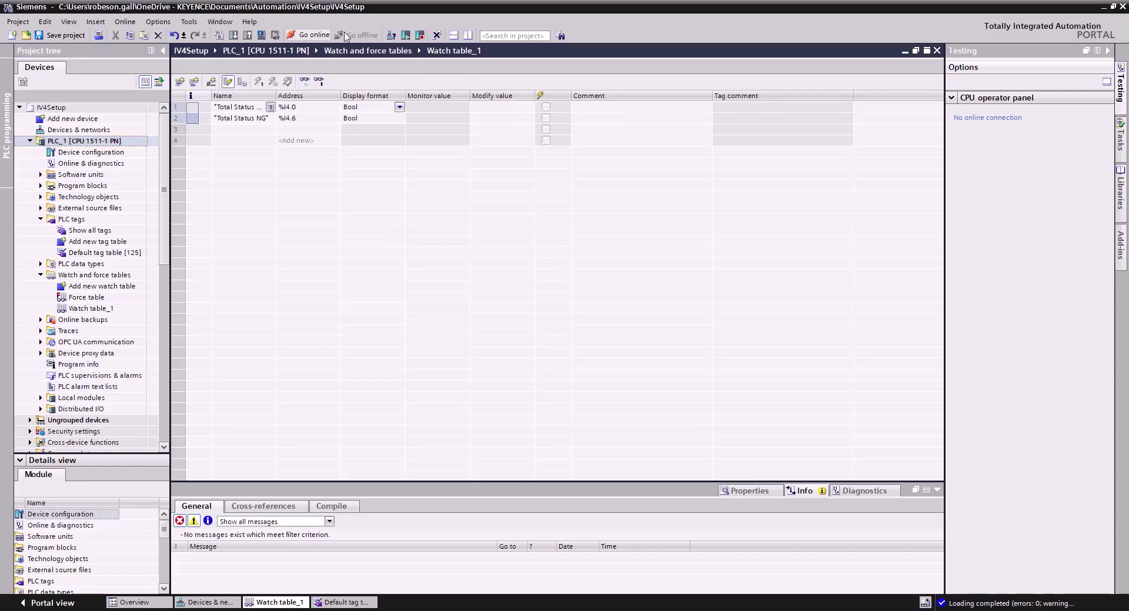
{"action": "left_click_drag", "start_coordinate": [391, 7], "coordinate": [1127, 123]}
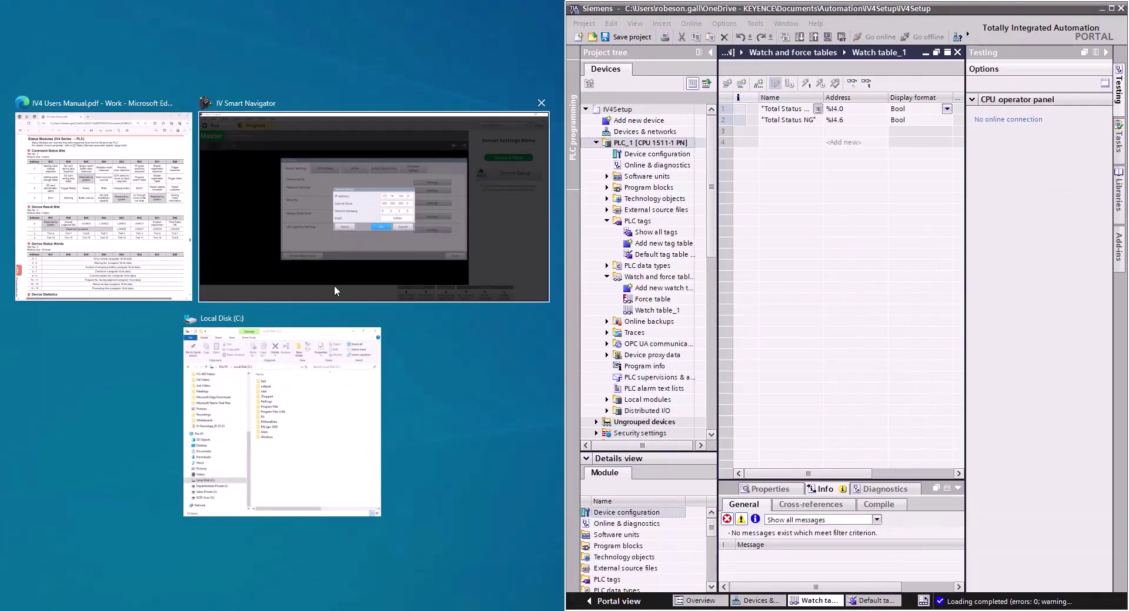
{"action": "left_click", "coordinate": [361, 204]}
{"action": "left_click", "coordinate": [403, 366]}
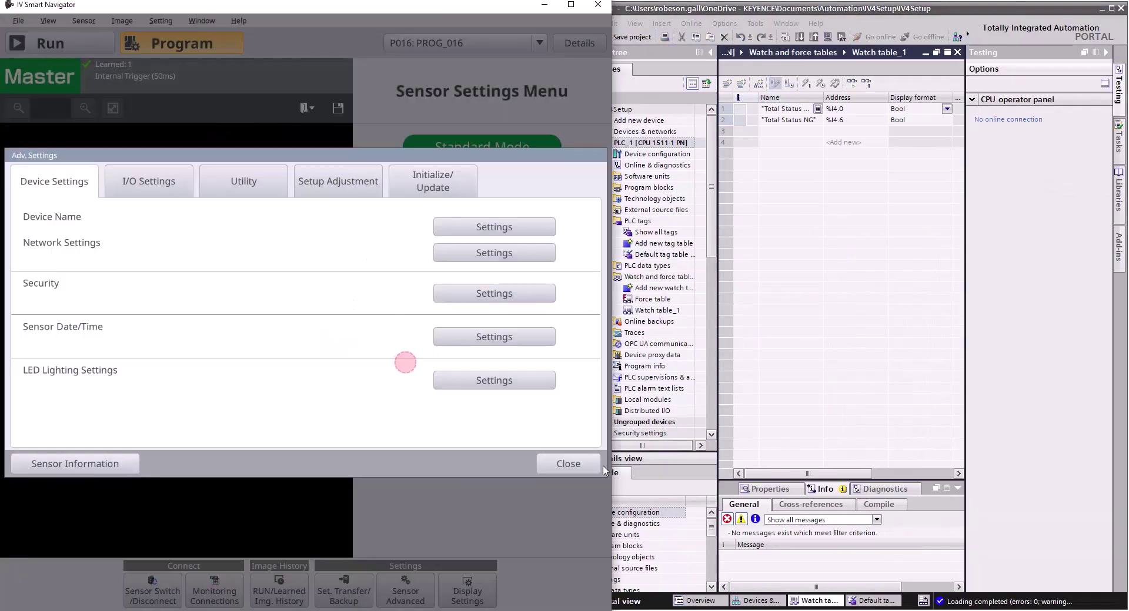
{"action": "left_click", "coordinate": [582, 464]}
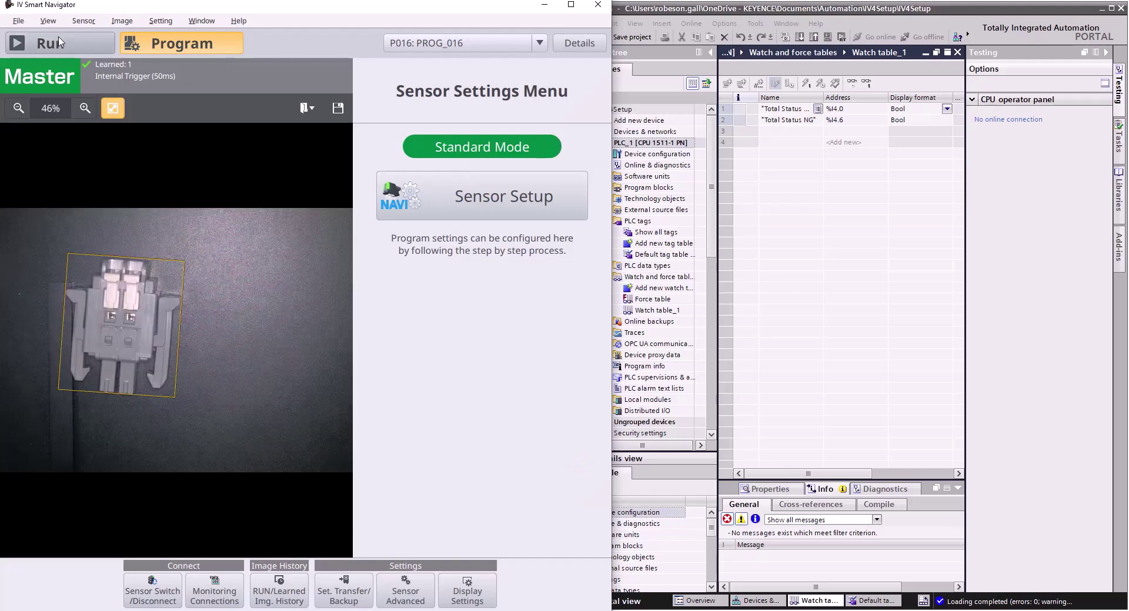
{"action": "left_click", "coordinate": [75, 50]}
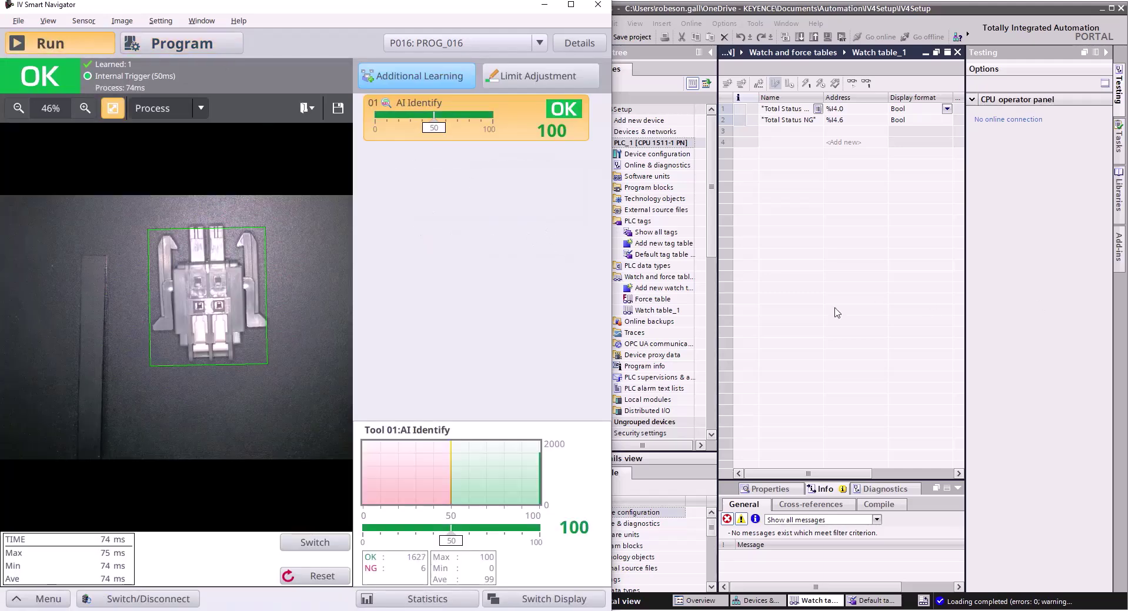
{"action": "left_click", "coordinate": [876, 250]}
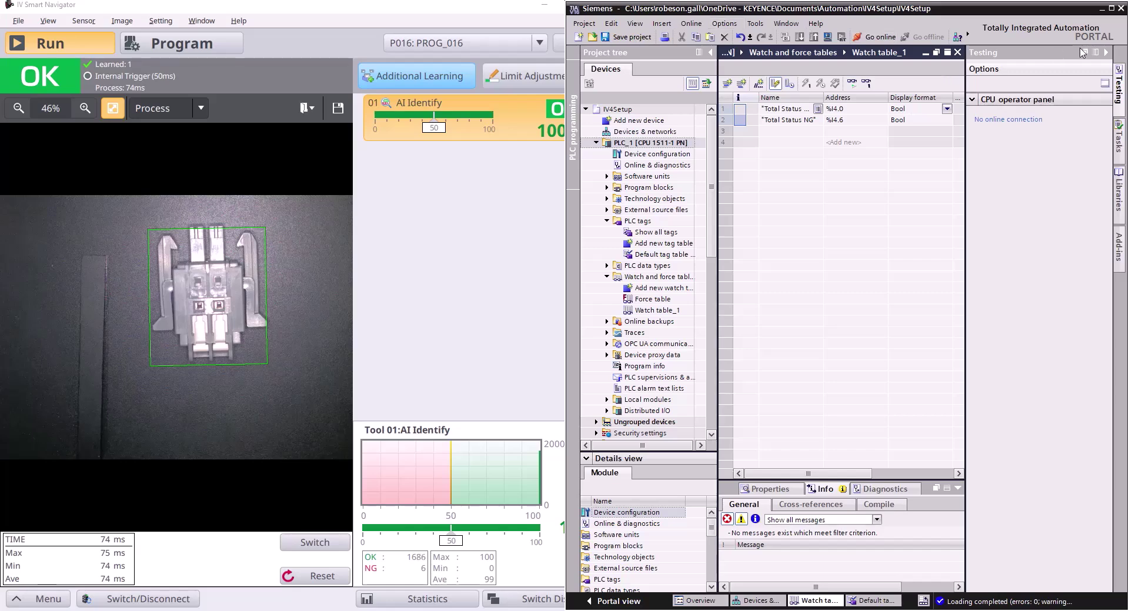
Widen the watch table to show monitor columns and take the project online to PLC_1.
{"action": "left_click", "coordinate": [1106, 53]}
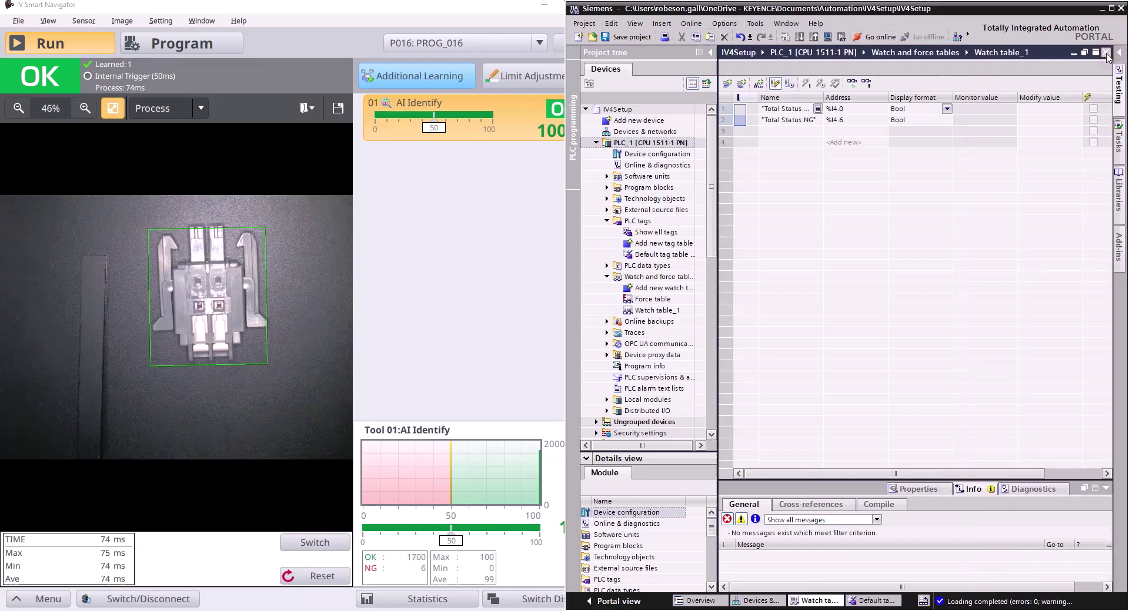
{"action": "left_click", "coordinate": [985, 120]}
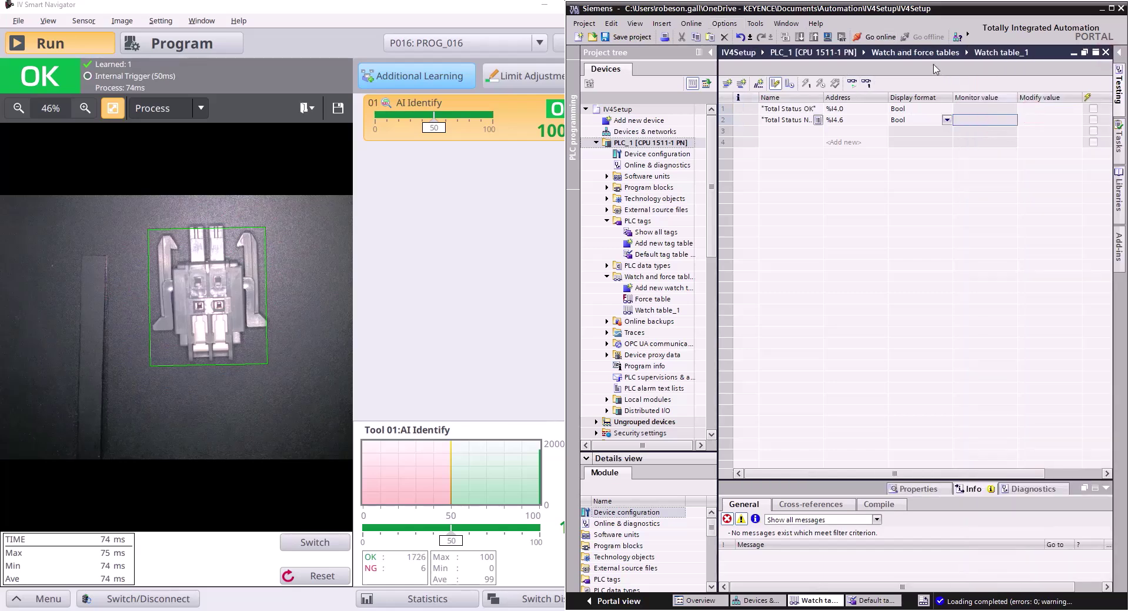
{"action": "left_click", "coordinate": [874, 36]}
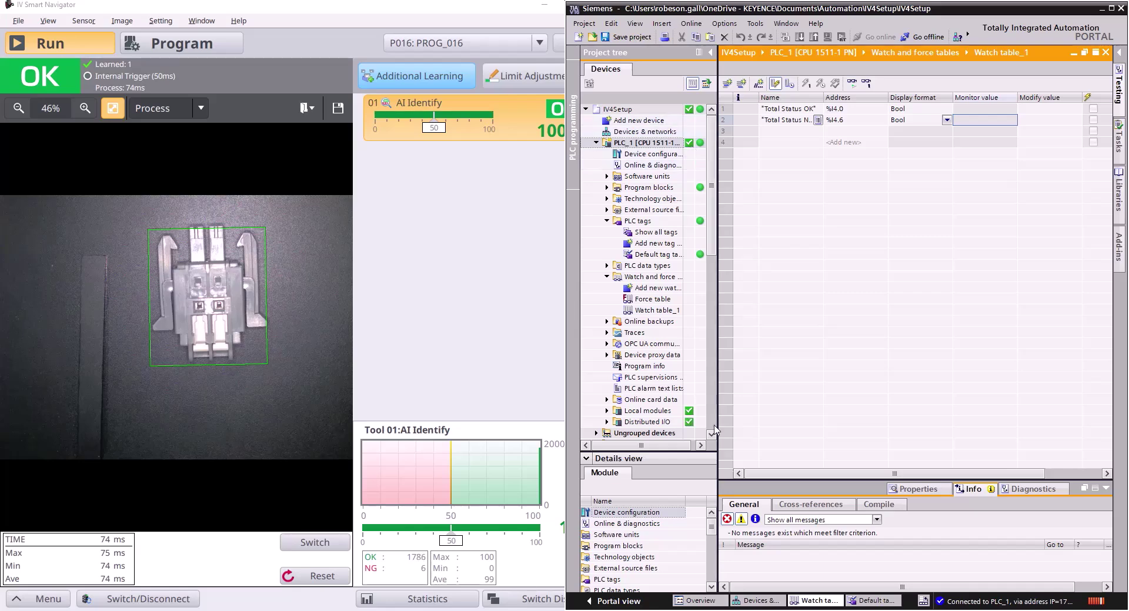
Expand Distributed I/O > PROFINET IO-System in the project tree to check the green online status.
{"action": "left_click_drag", "start_coordinate": [714, 181], "coordinate": [721, 257]}
{"action": "left_click", "coordinate": [610, 244]}
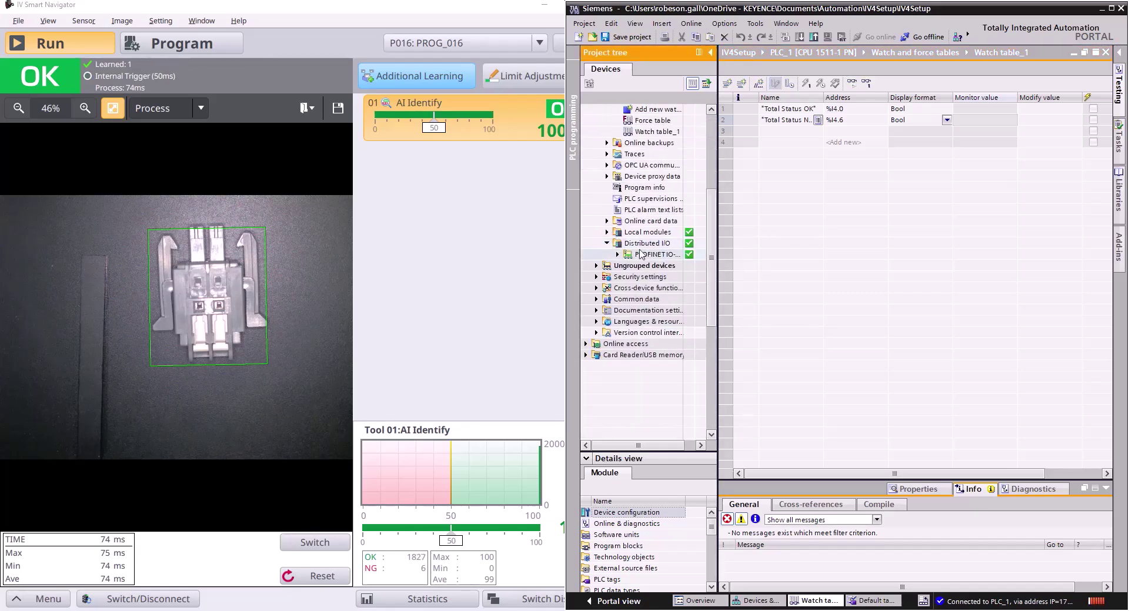
{"action": "left_click", "coordinate": [619, 256]}
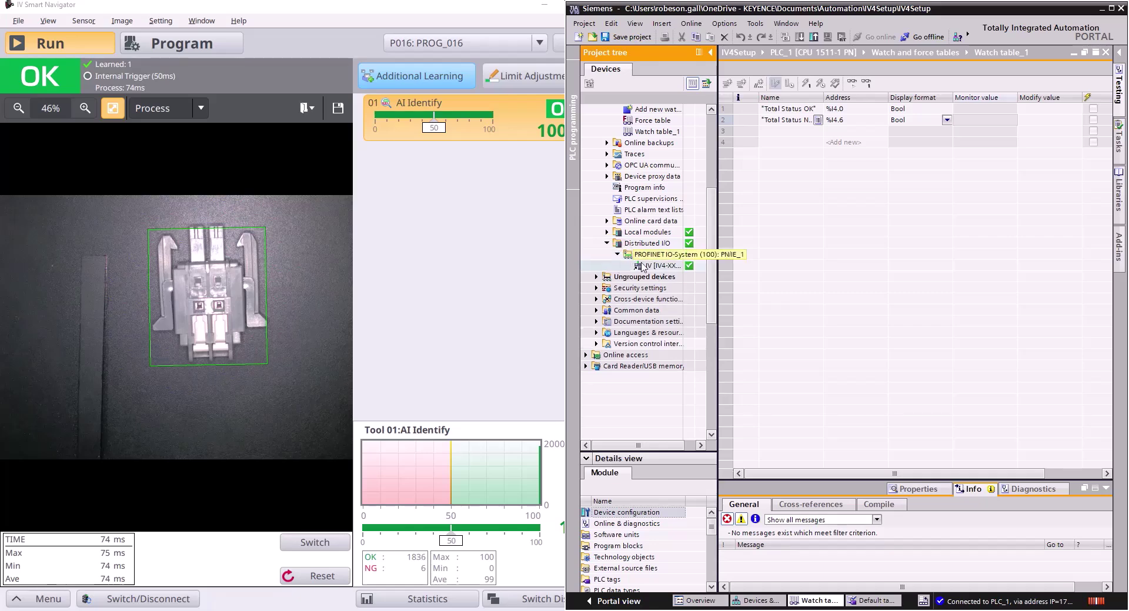
{"action": "left_click", "coordinate": [712, 269]}
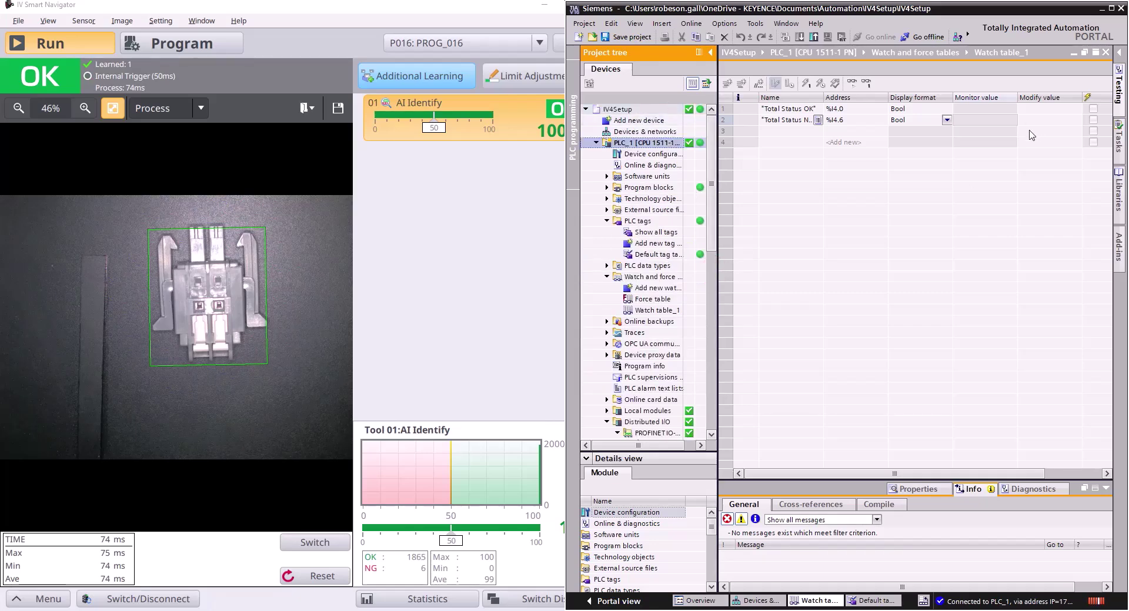
{"action": "left_click", "coordinate": [1021, 158]}
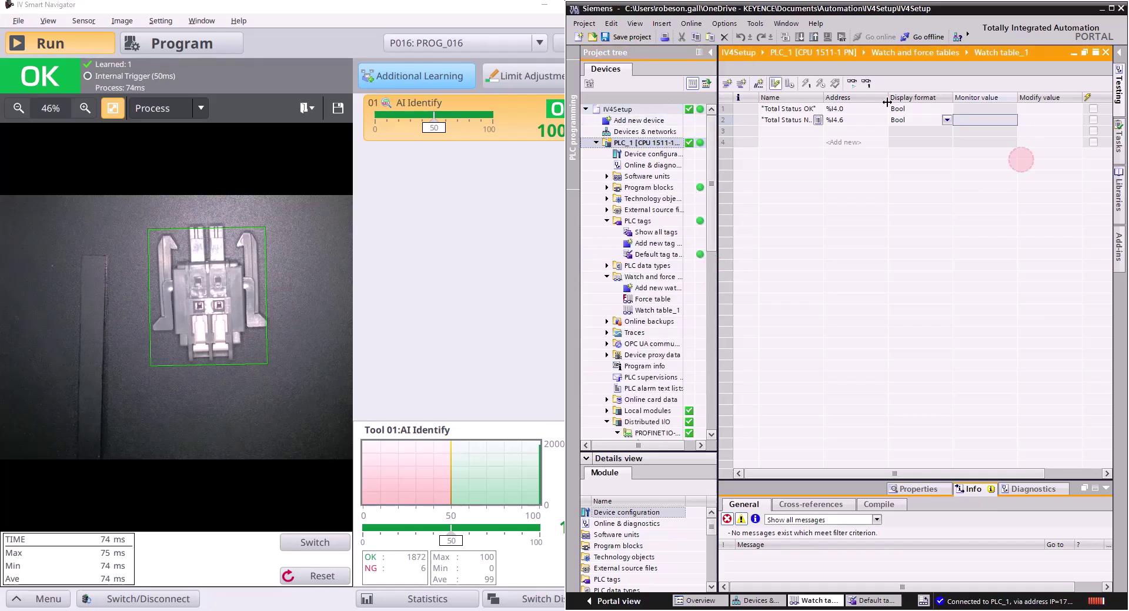
Monitor all watch table values live and widen the Name column to compare Total Status OK/NG with IV Smart Navigator.
{"action": "left_click", "coordinate": [852, 83]}
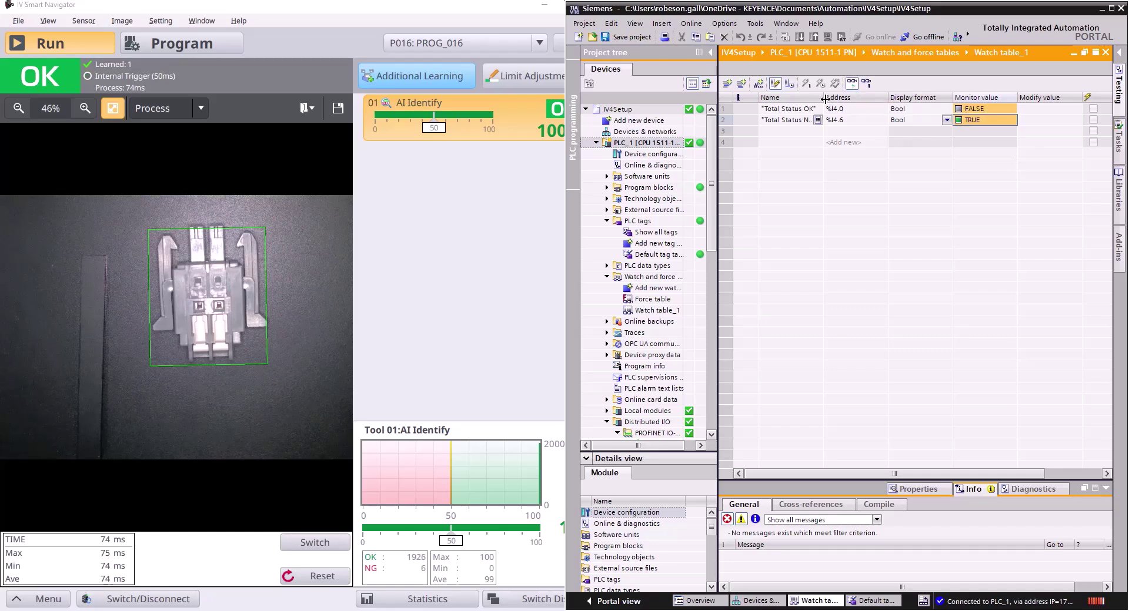
{"action": "left_click_drag", "start_coordinate": [825, 99], "coordinate": [846, 99]}
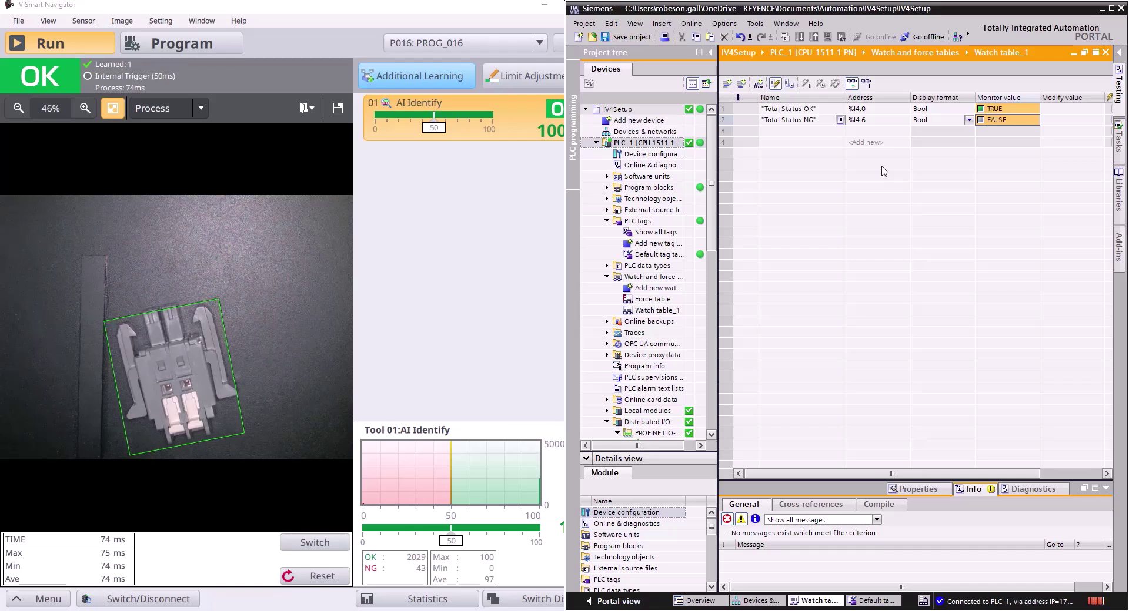
{"action": "left_click", "coordinate": [541, 214]}
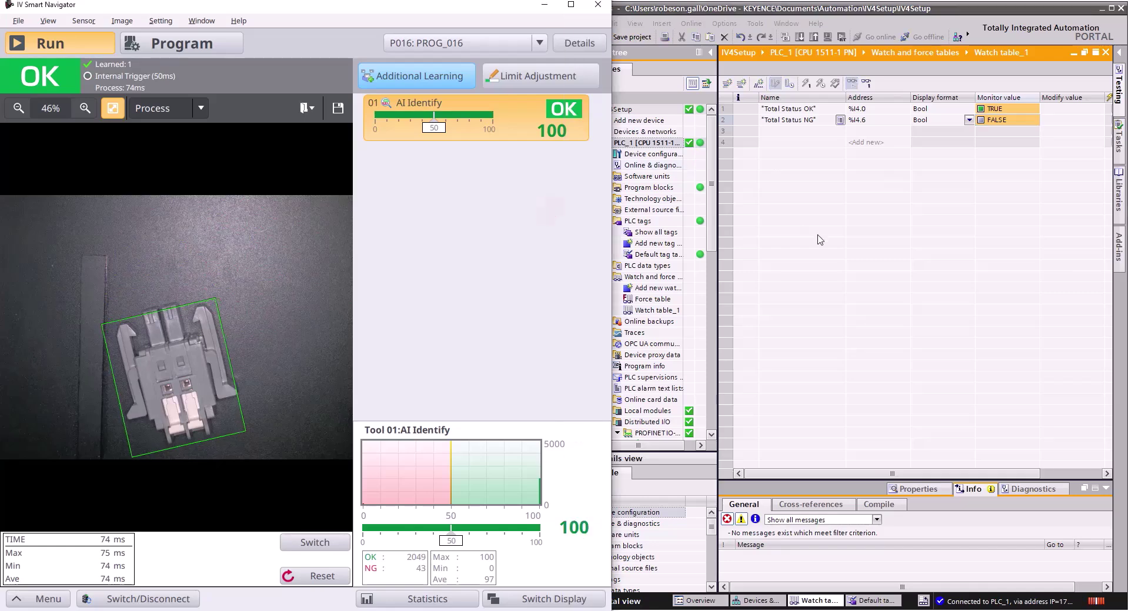
{"action": "left_click", "coordinate": [820, 240]}
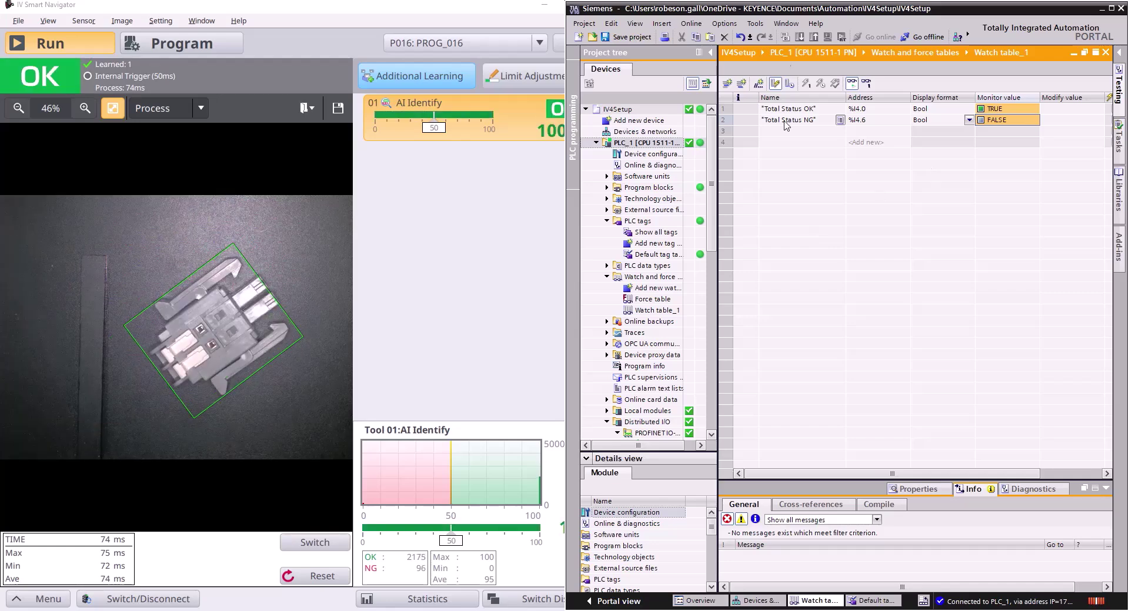
{"action": "left_click", "coordinate": [781, 109]}
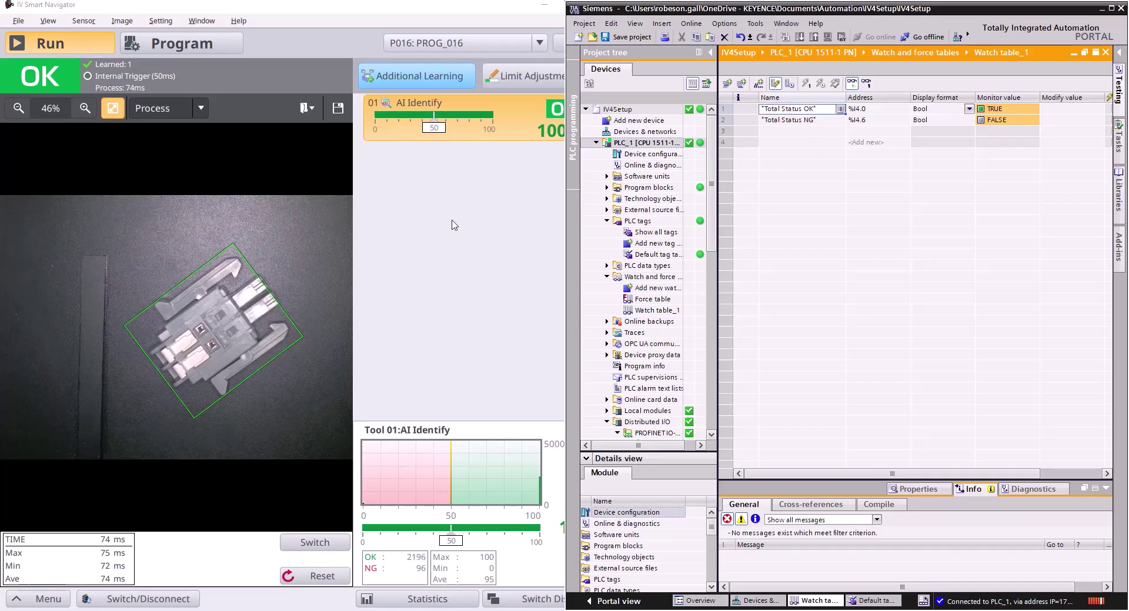
{"action": "left_click", "coordinate": [797, 246]}
{"action": "left_click", "coordinate": [550, 220]}
{"action": "left_click", "coordinate": [812, 224]}
{"action": "left_click", "coordinate": [483, 167]}
{"action": "left_click", "coordinate": [852, 222]}
{"action": "left_click", "coordinate": [513, 156]}
{"action": "left_click", "coordinate": [875, 213]}
{"action": "left_click", "coordinate": [522, 260]}
{"action": "right_click", "coordinate": [750, 269]}
{"action": "left_click", "coordinate": [457, 201]}
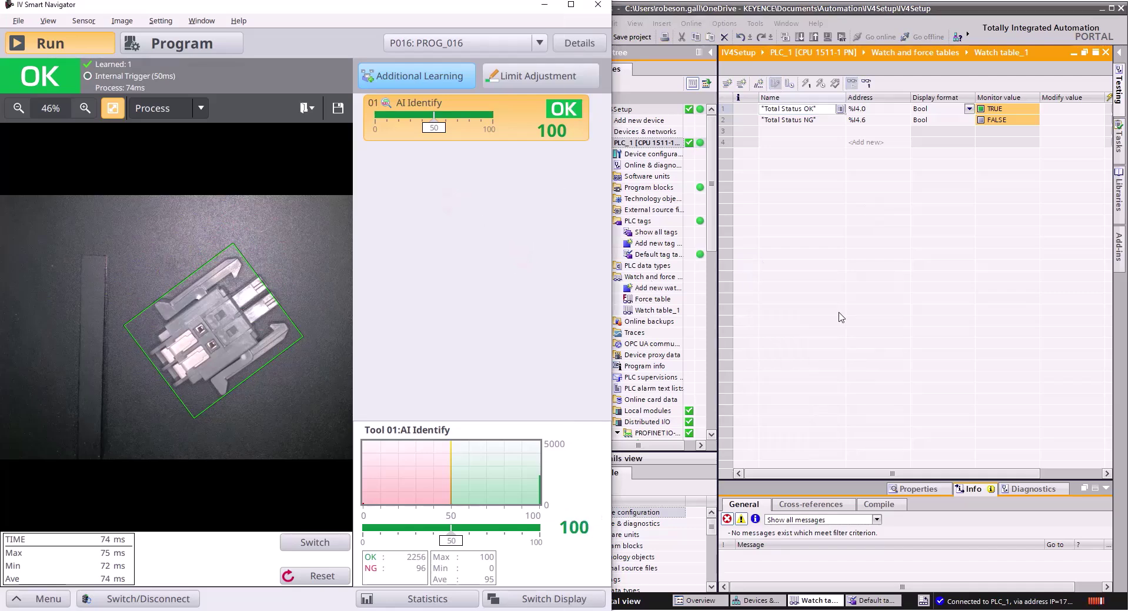
{"action": "right_click", "coordinate": [841, 317]}
{"action": "left_click", "coordinate": [764, 248]}
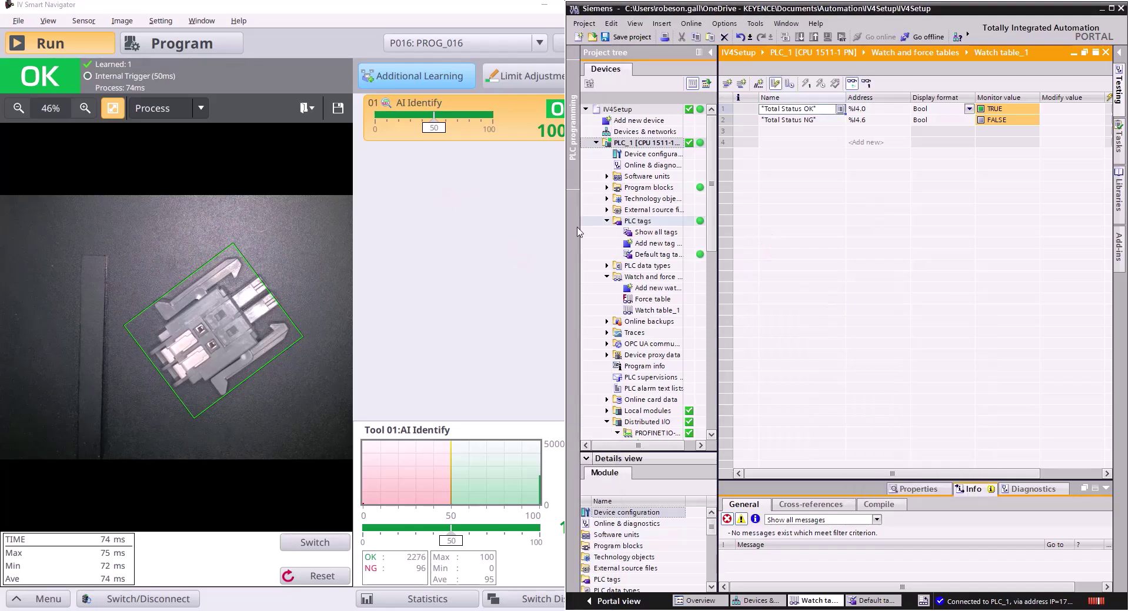
{"action": "left_click", "coordinate": [530, 233]}
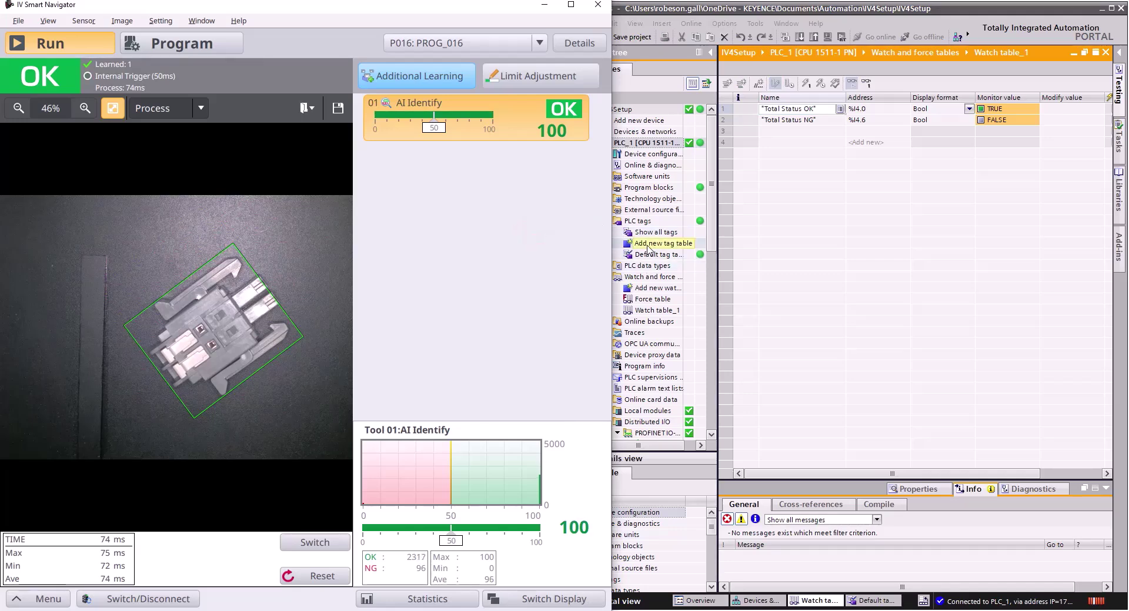
{"action": "left_click", "coordinate": [465, 189]}
{"action": "left_click", "coordinate": [894, 206]}
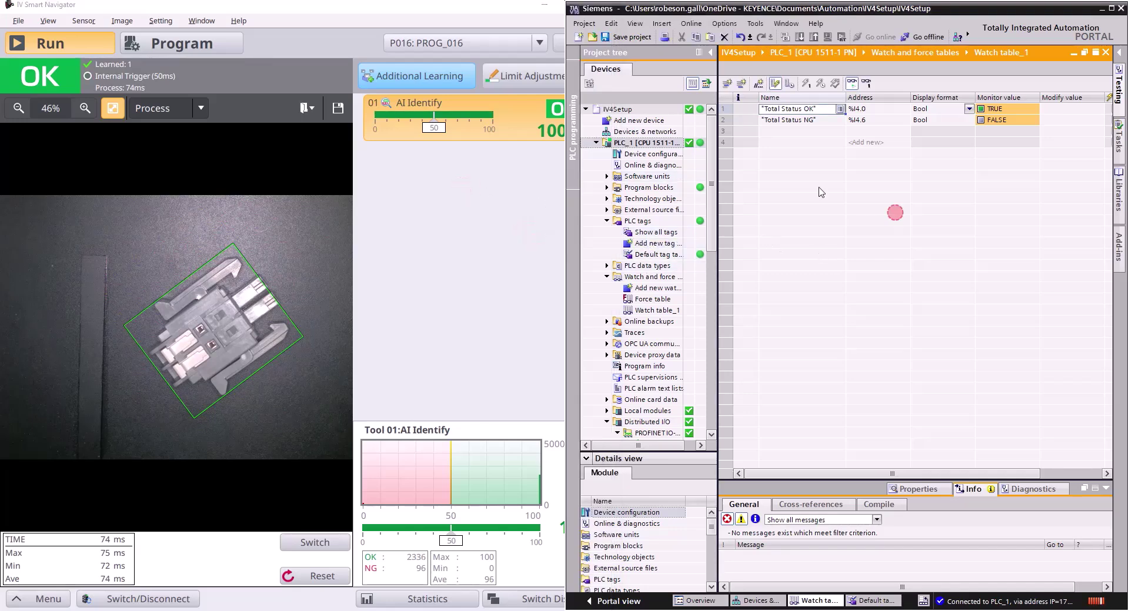
{"action": "left_click", "coordinate": [372, 236]}
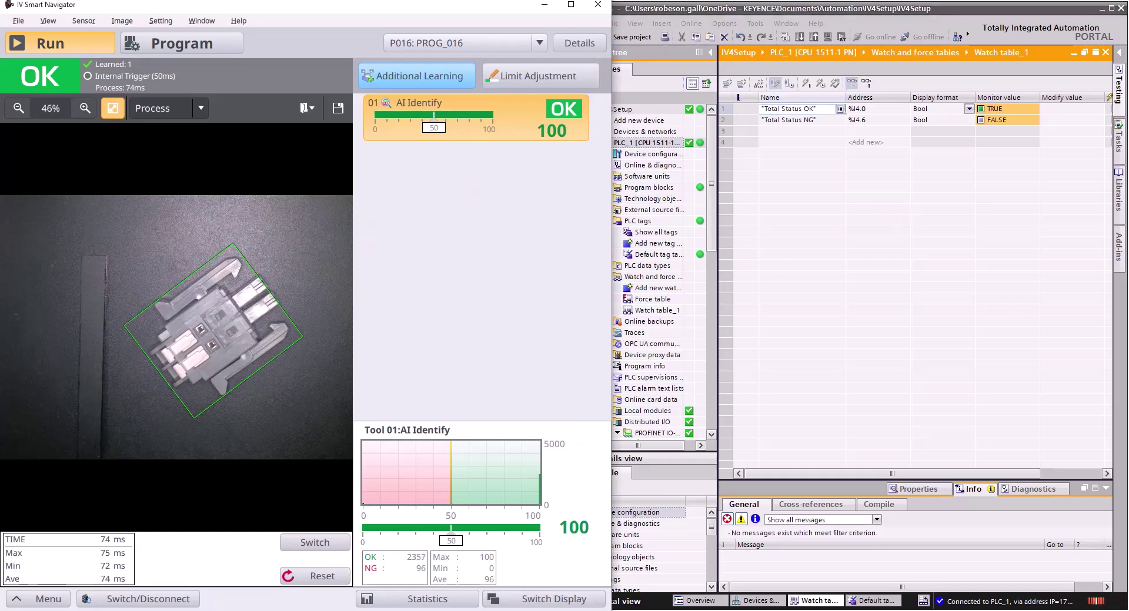